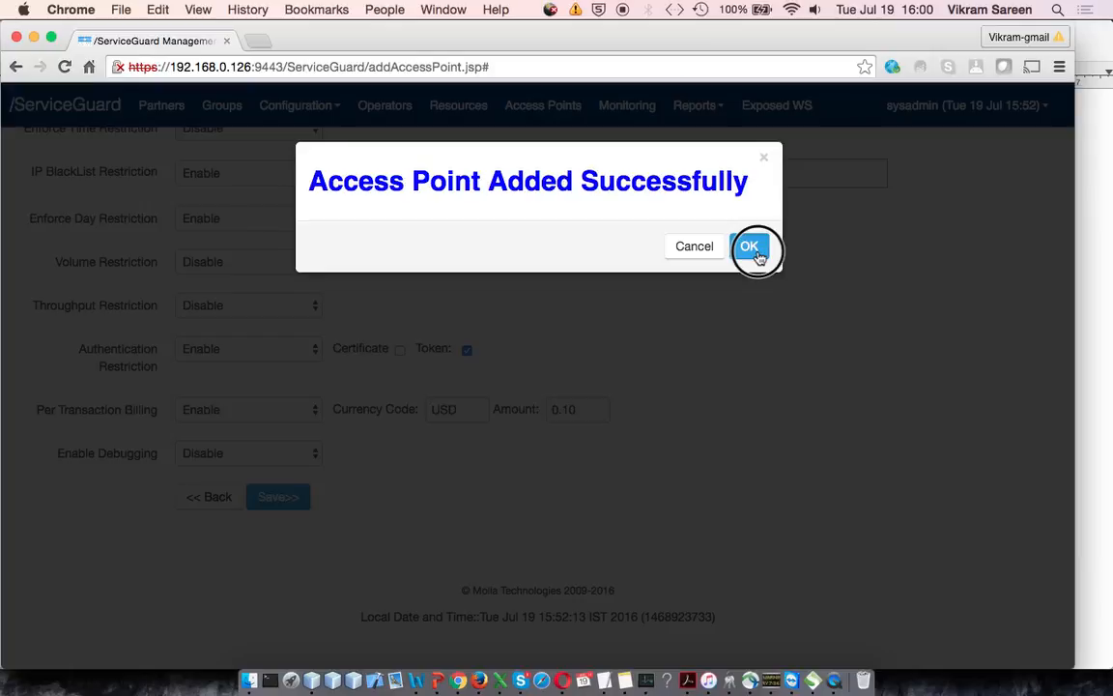
Step: Acknowledge the added access point and return to the list of access points
left_click(750, 247)
scroll(758, 256, "up", 3)
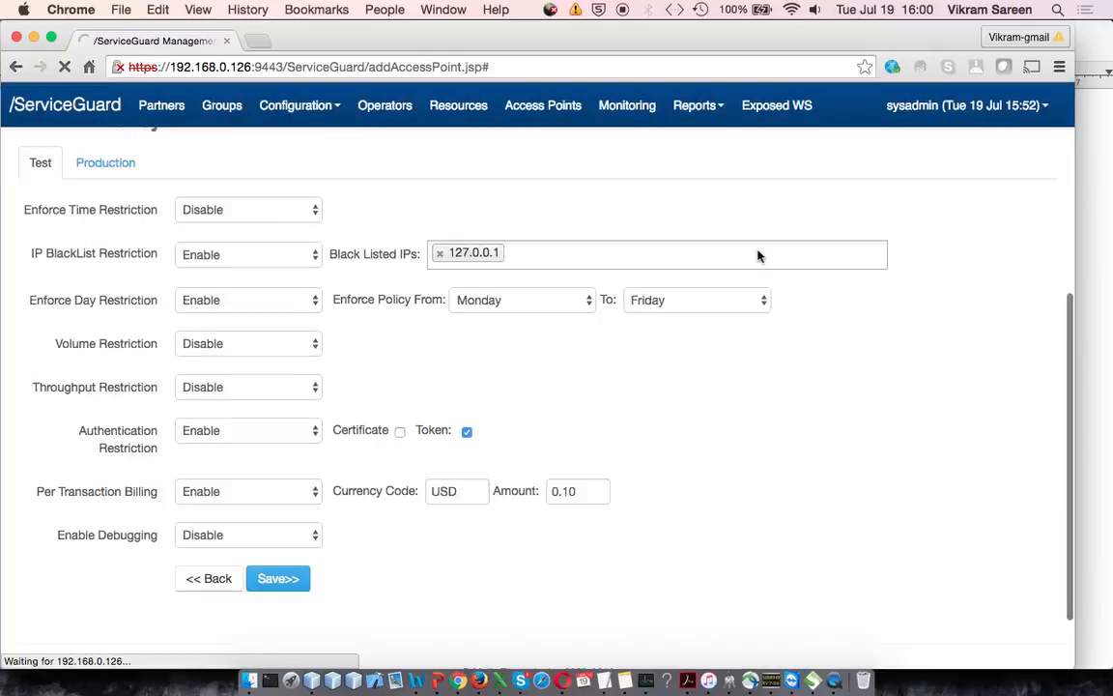
scroll(758, 256, "up", 2)
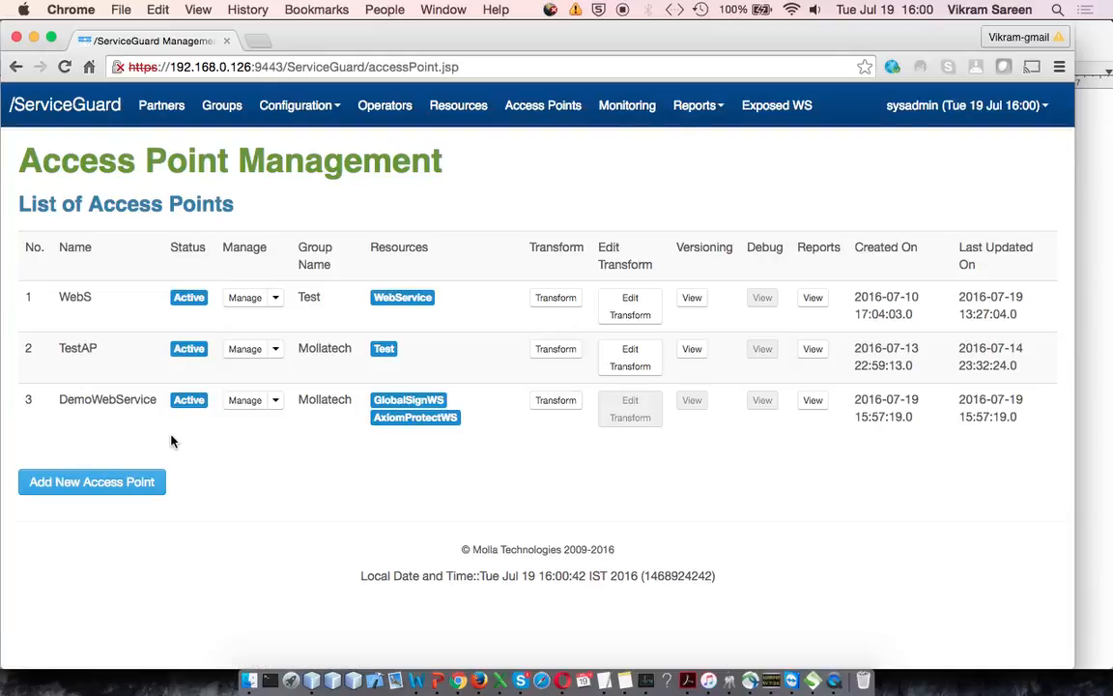
Step: Start the transformation of the DemoWebService access point without custom binding or WS security
double_click(103, 400)
left_click(193, 444)
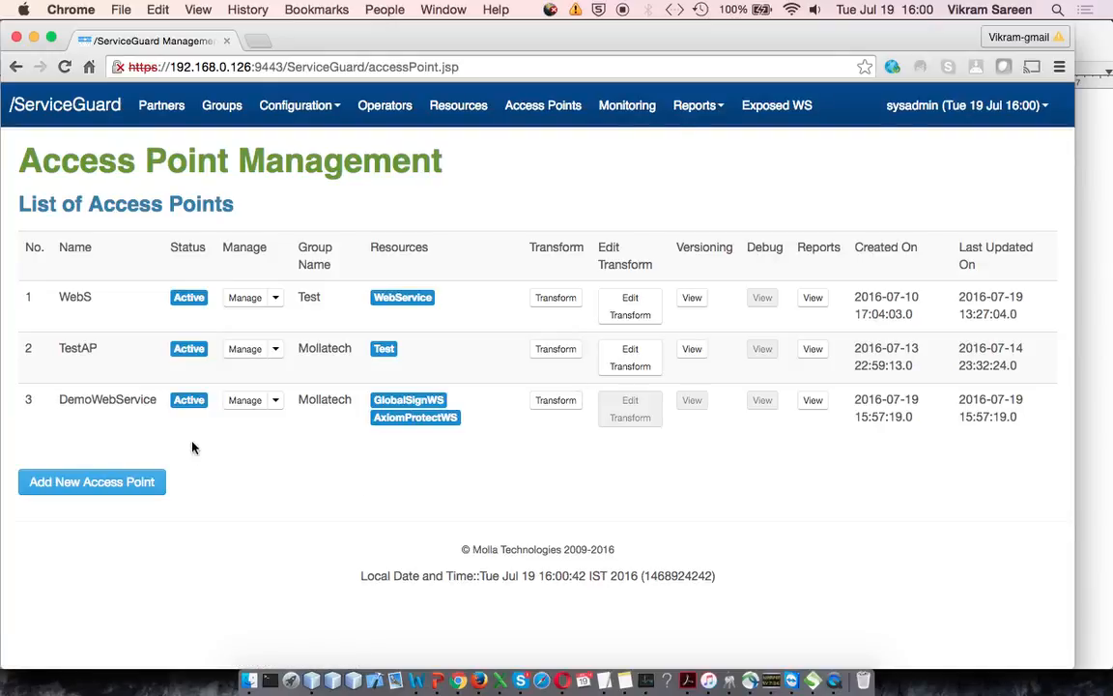
left_click(108, 399)
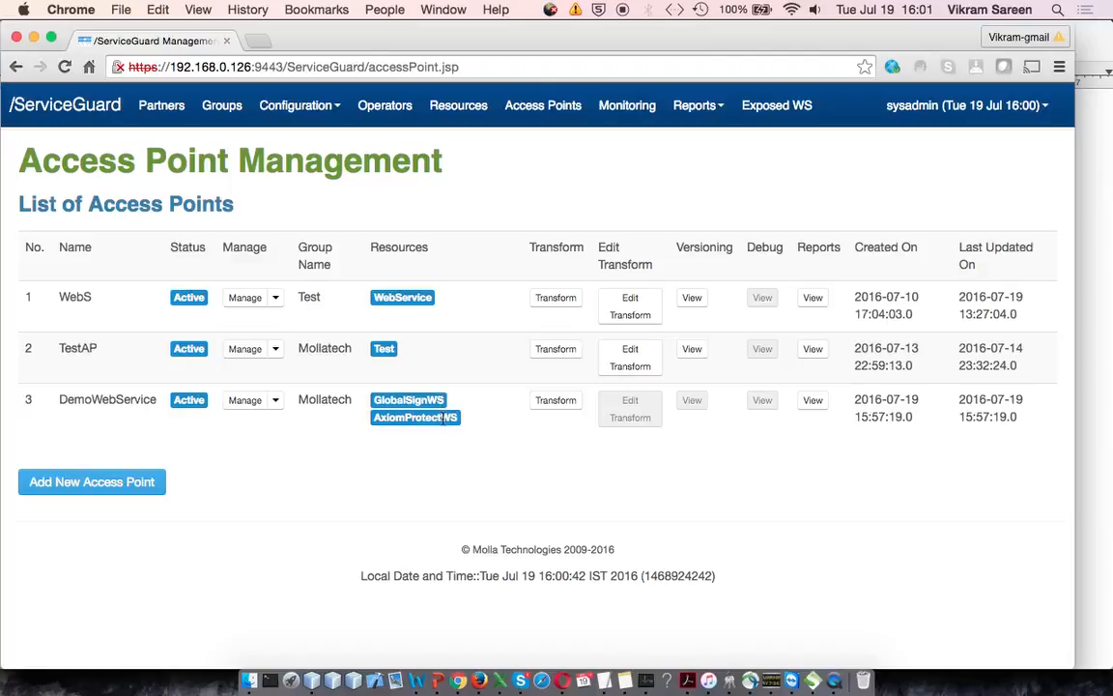
left_click(567, 404)
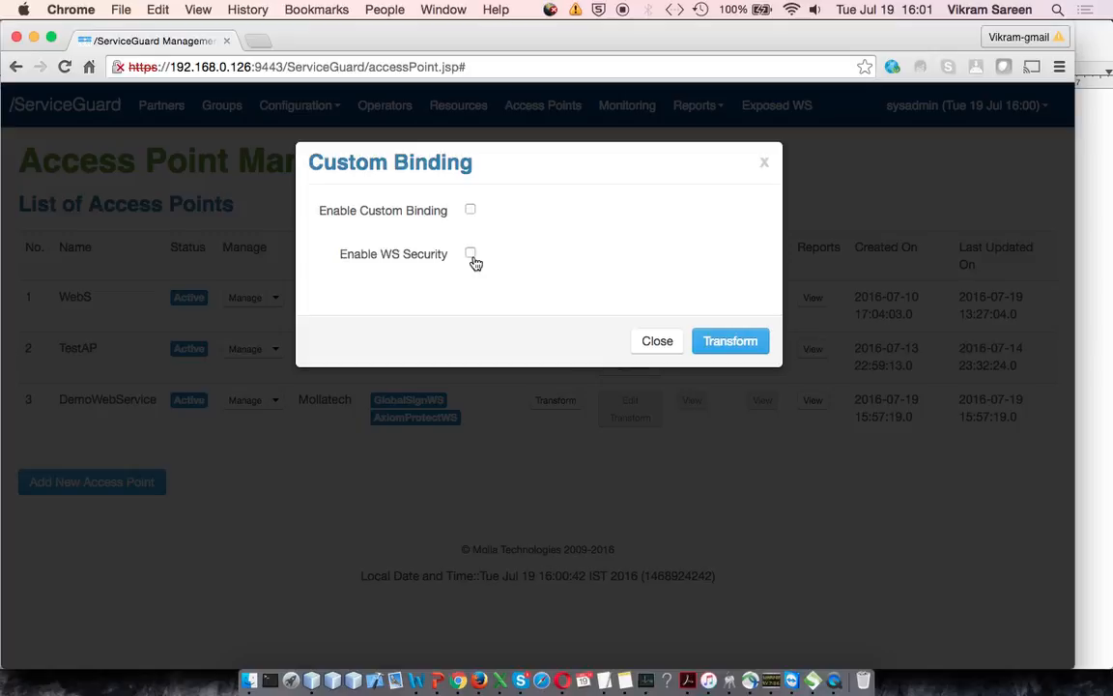
left_click(729, 342)
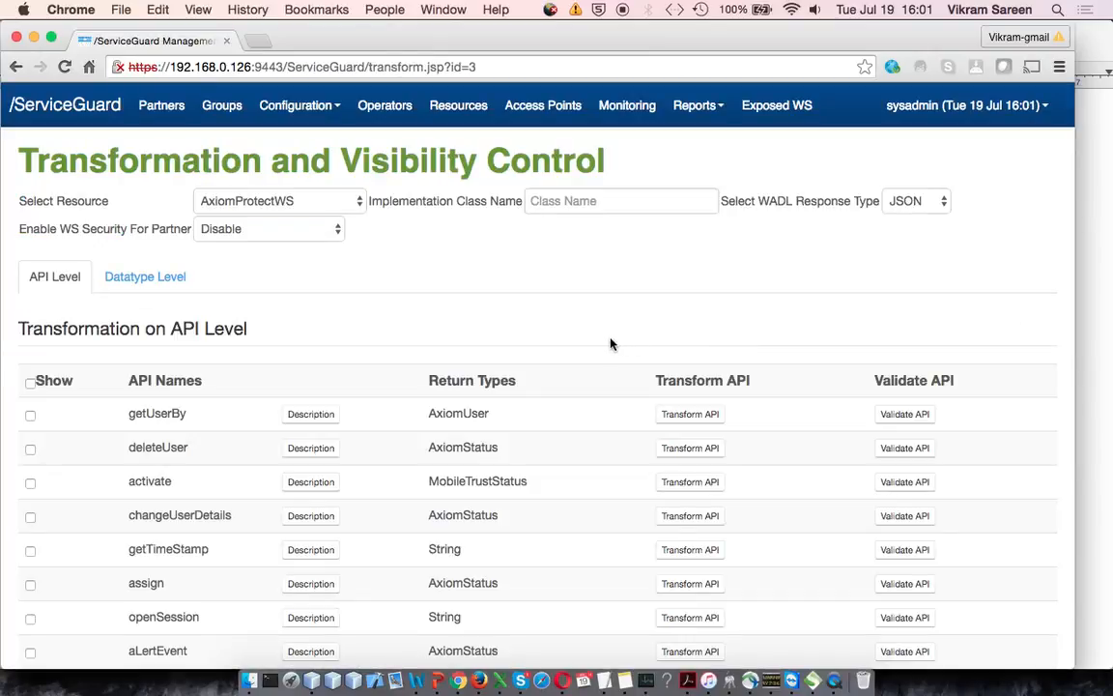
Step: Switch to the TextEdit notes, copy the "A. Transformation >> done" line and remove it from the Access Point section
left_click(605, 680)
scroll(411, 349, "down", 1)
left_click(164, 260)
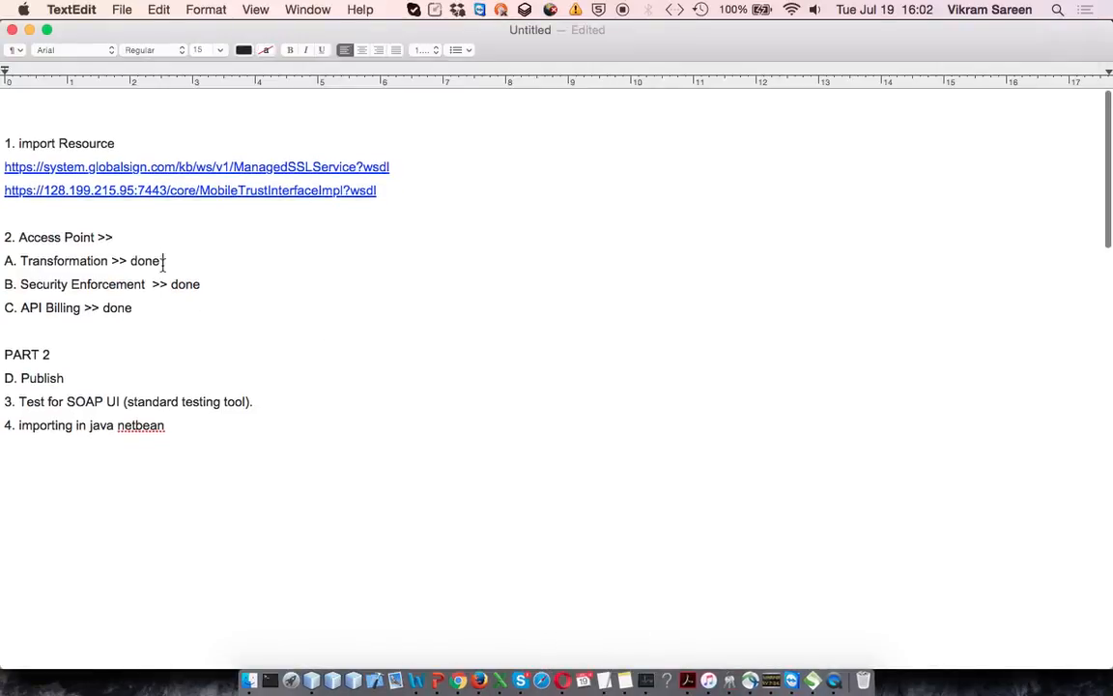
key("super+Left")
key("super+Right")
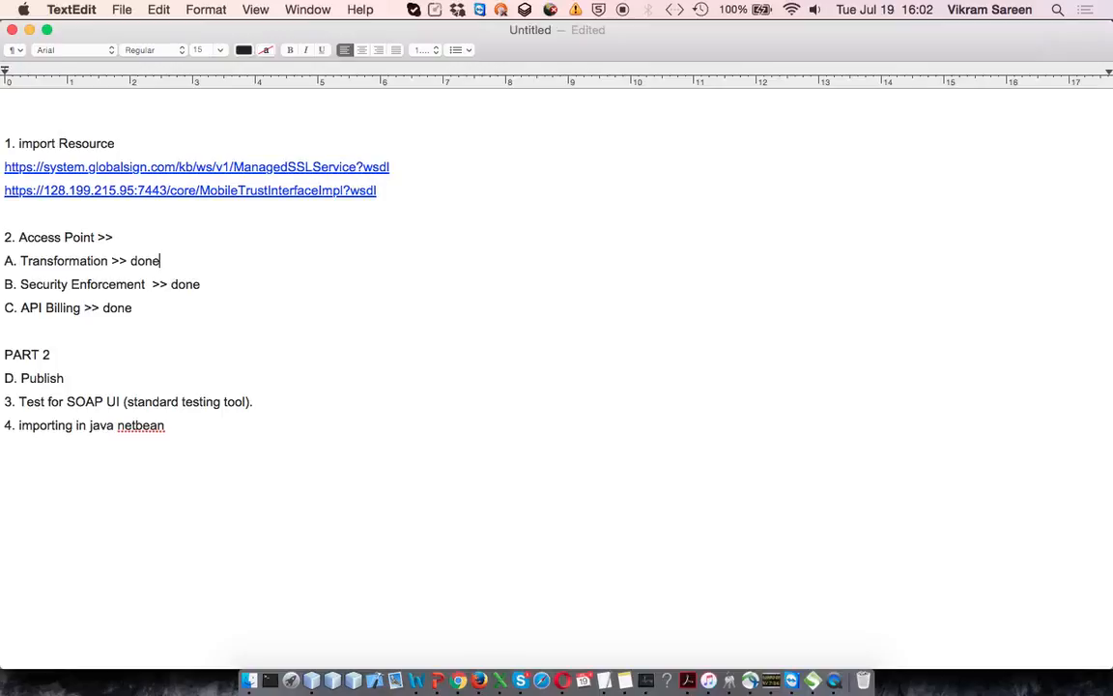
key("shift+super+Left")
key("super+c")
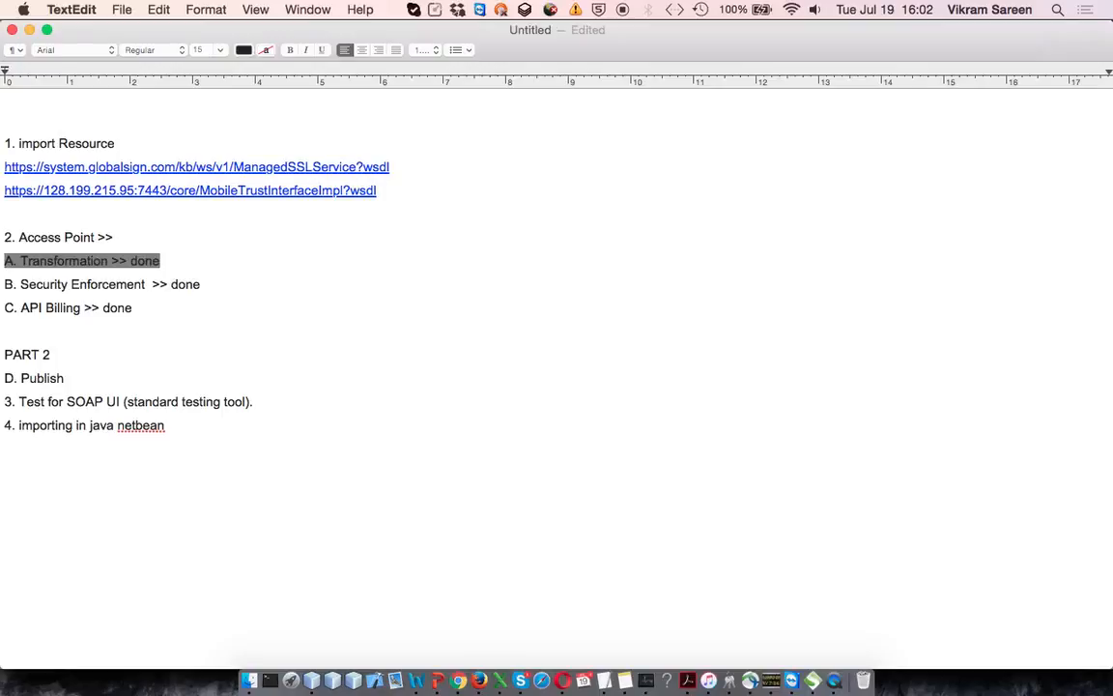
key("BackSpace")
key("Delete")
Step: Paste the Transformation line below "D. Publish", relabel it E and add an empty line after it
key("Down")
key("Down")
key("Down")
key("Down")
key("super+Right")
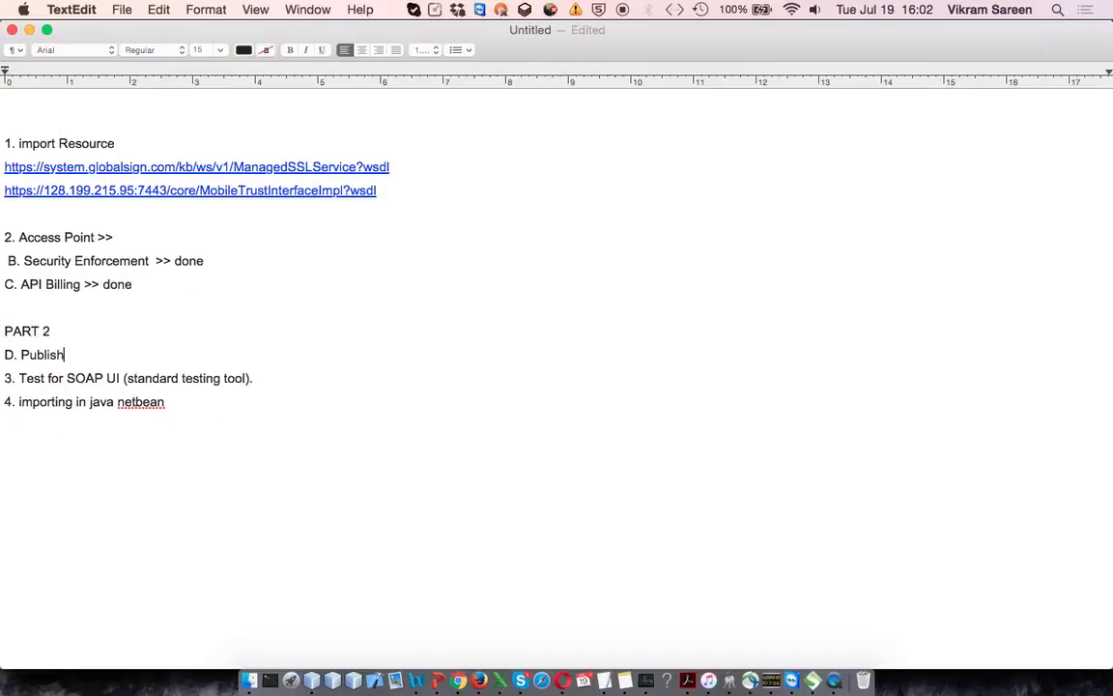
key("Return")
key("super+v")
key("super+Left")
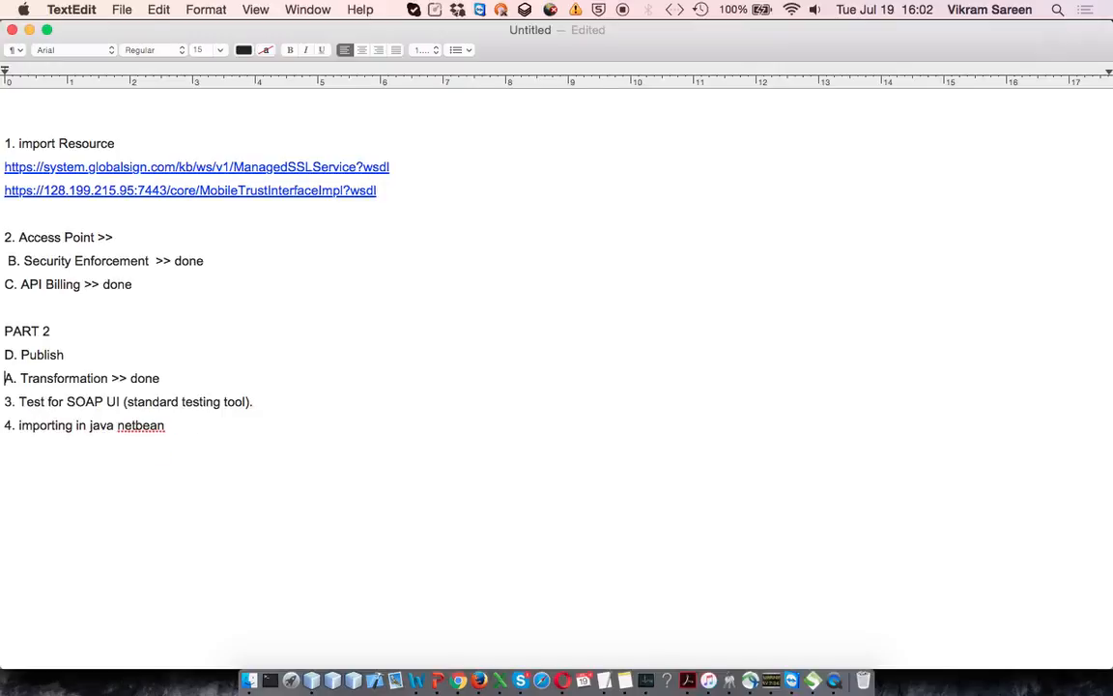
key("Right")
key("BackSpace")
type("E")
key("super+Right")
key("Return")
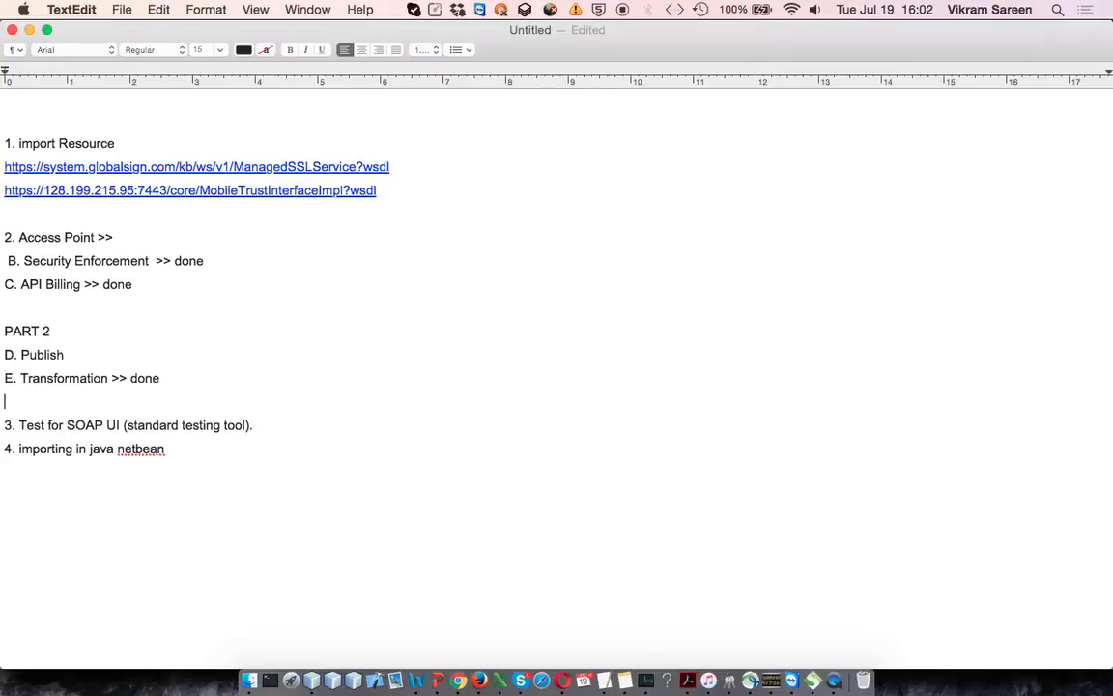
Step: Replace ">> done" on the Transformation line with ", visibility, data manipulate" and switch back to Chrome
key("Up")
key("Right")
key("super+Right")
key("BackSpace")
key("BackSpace")
key("BackSpace")
key("BackSpace")
key("BackSpace")
key("BackSpace")
key("BackSpace")
key("BackSpace")
type(", visibility,")
key("super+Tab")
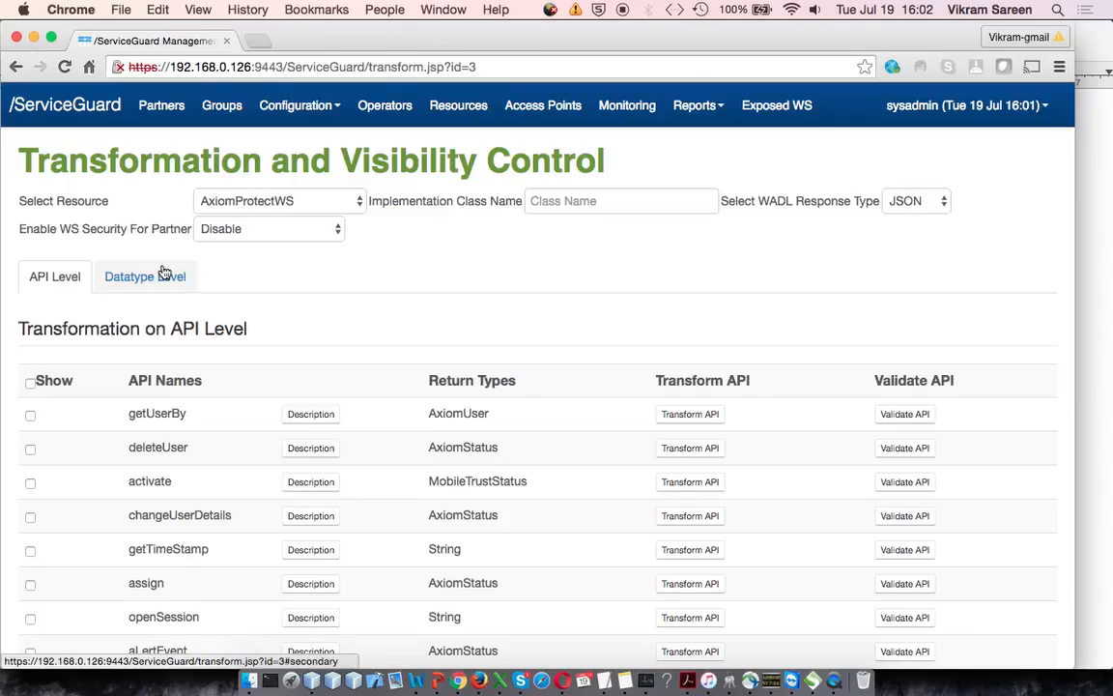
key("super+Tab")
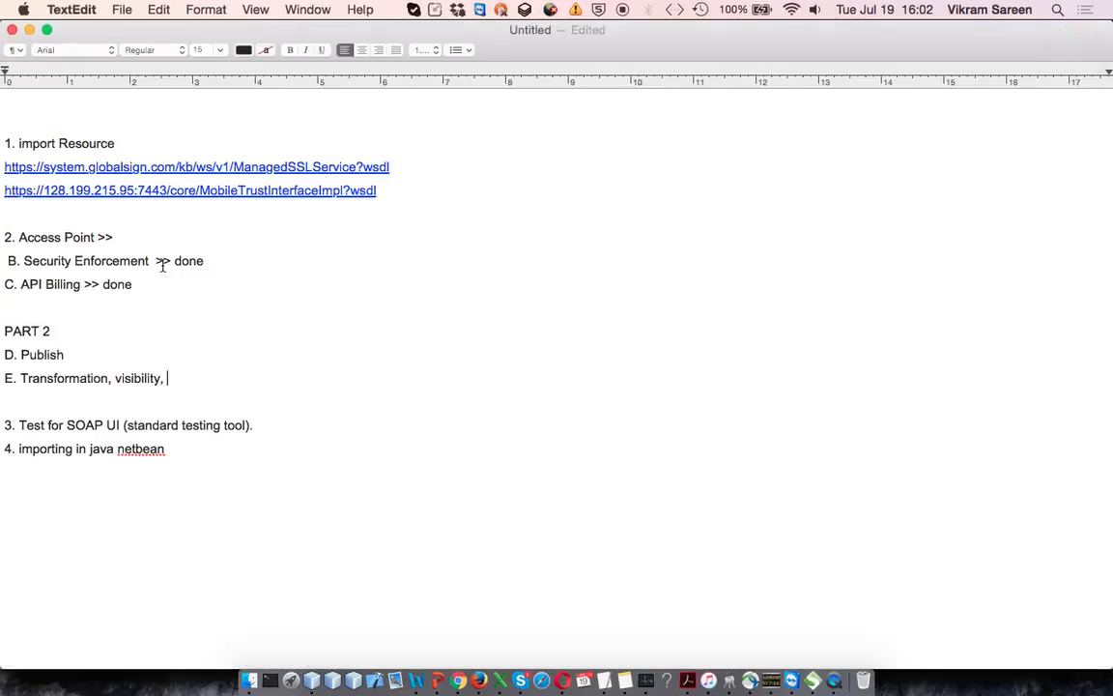
type("data manipulate")
key("super+Tab")
Step: Select the GlobalSignWS resource, set its implementation class name to globalsigntf and keep JSON as the WADL response type
left_click(347, 205)
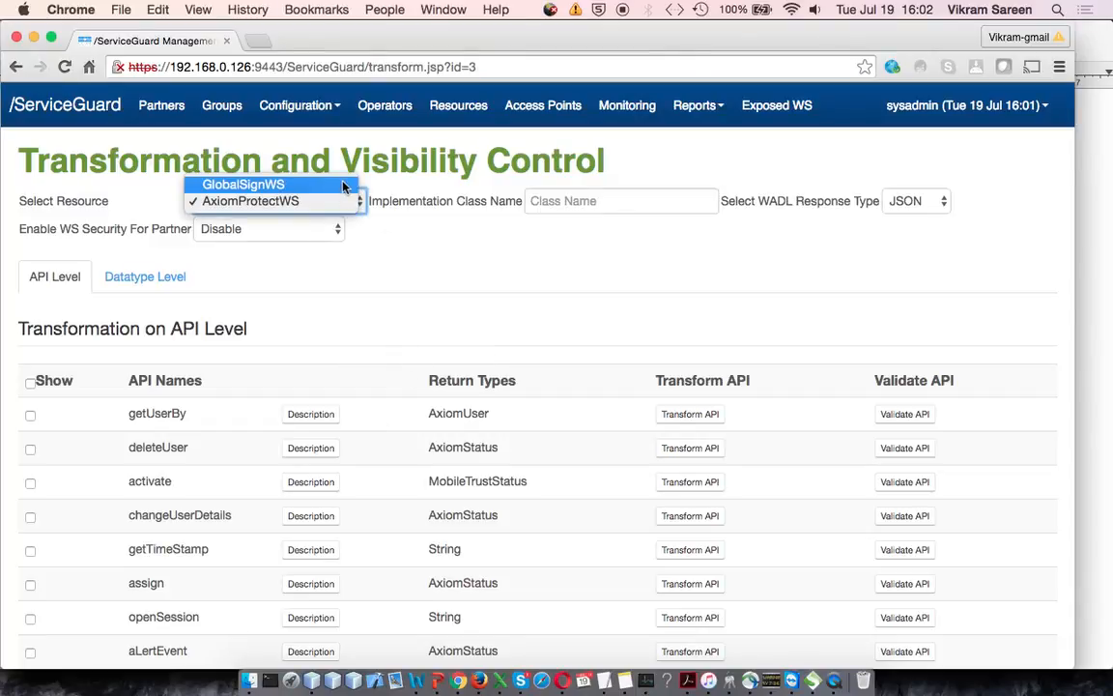
left_click(340, 185)
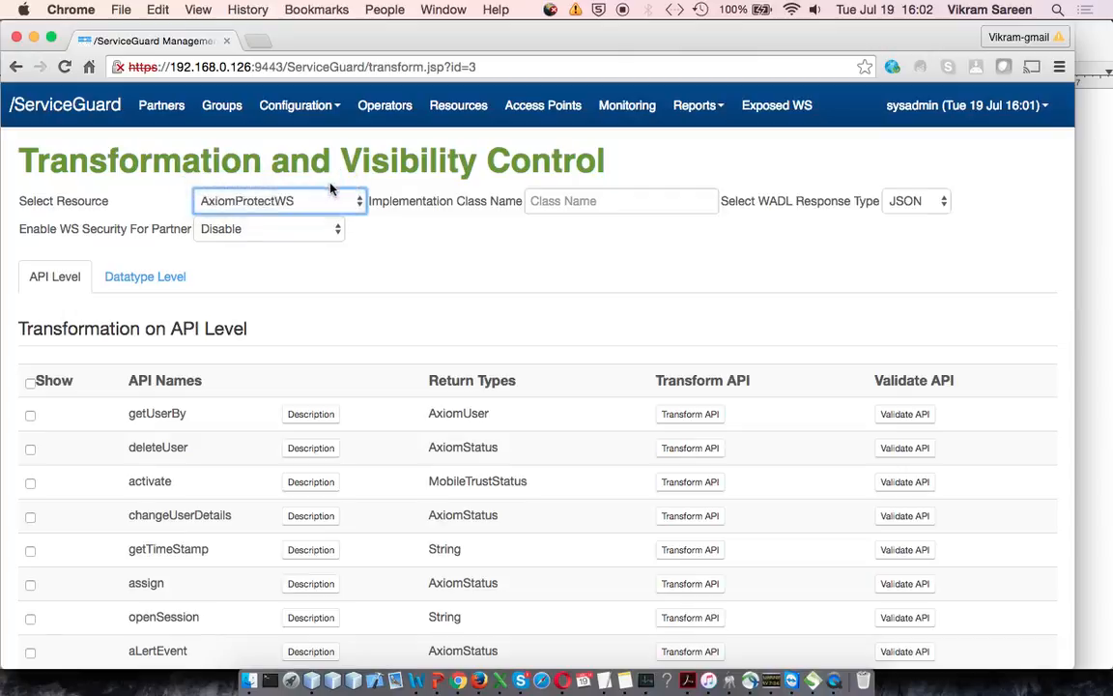
left_click(615, 201)
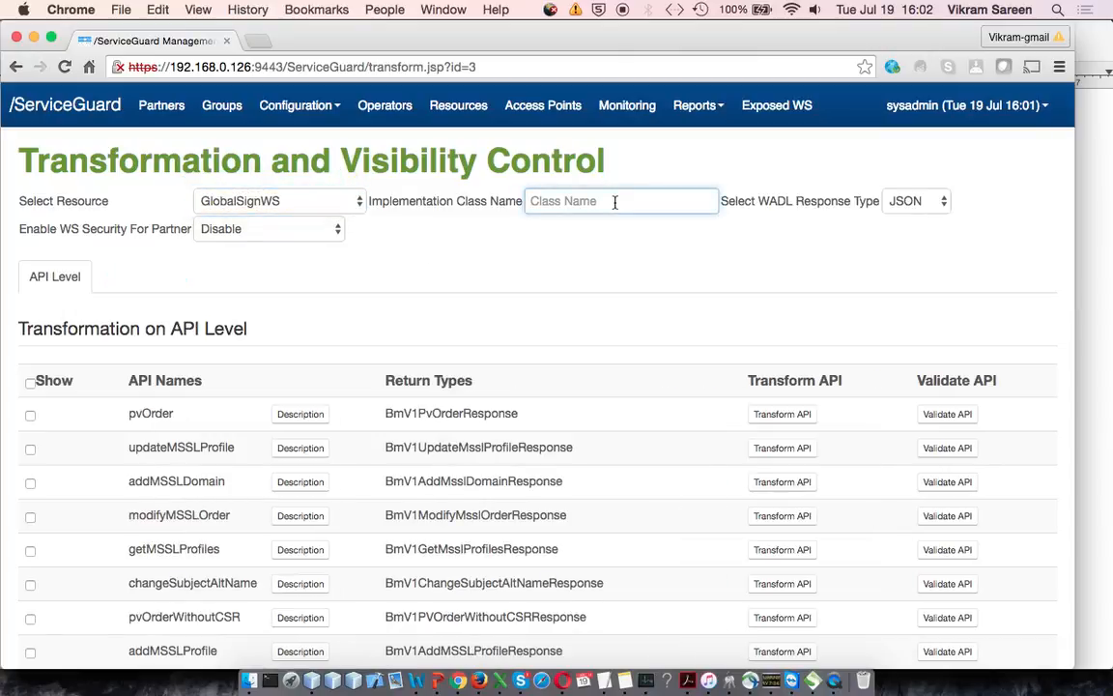
type("globalsigntf")
left_click(942, 201)
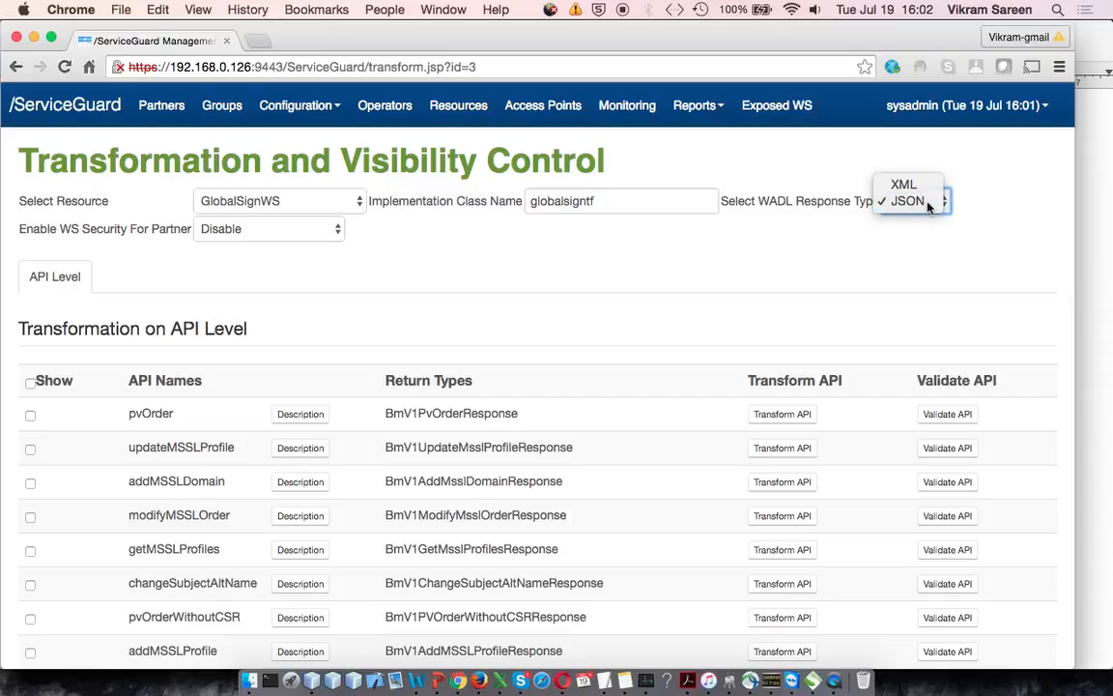
left_click(926, 201)
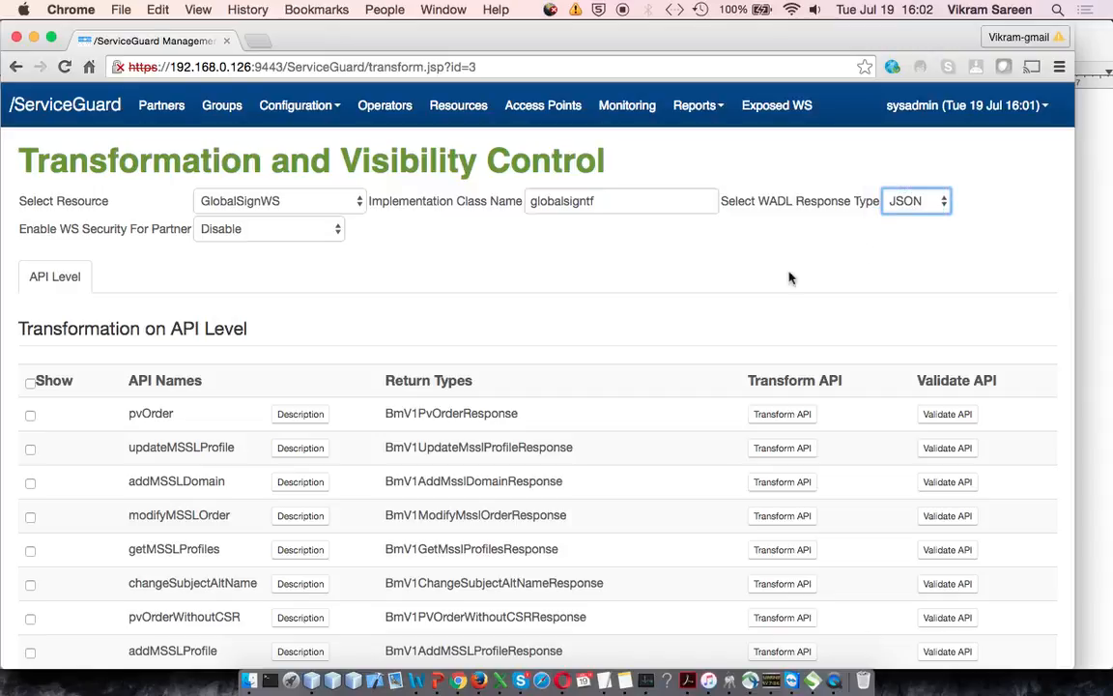
Step: Review the WS security options offered for the partner and leave the setting at Disable
left_click(317, 232)
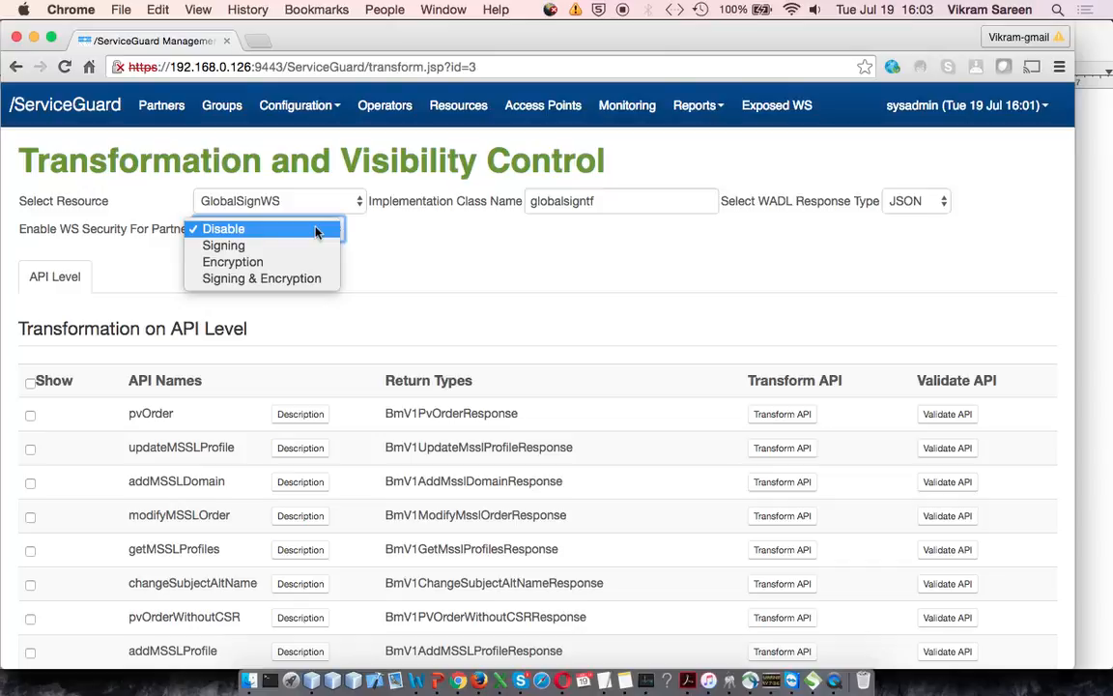
left_click(416, 261)
scroll(474, 279, "down", 1)
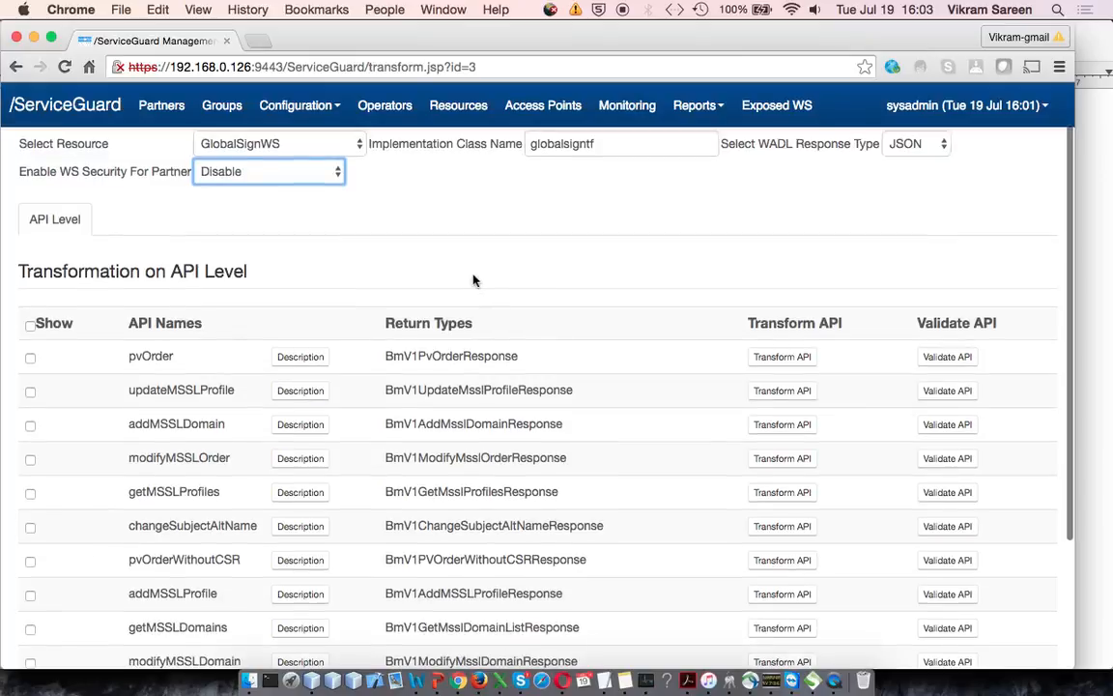
scroll(406, 256, "up", 1)
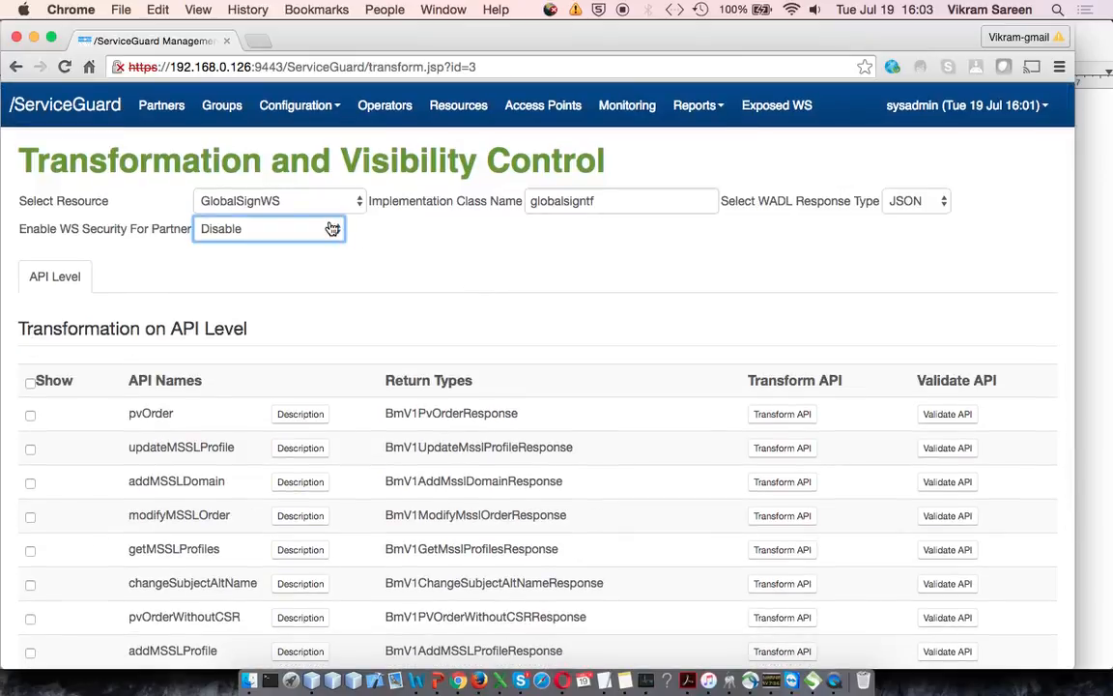
Step: Examine the GlobalSignWS API names and return types in the API-level transformation list
scroll(466, 286, "down", 4)
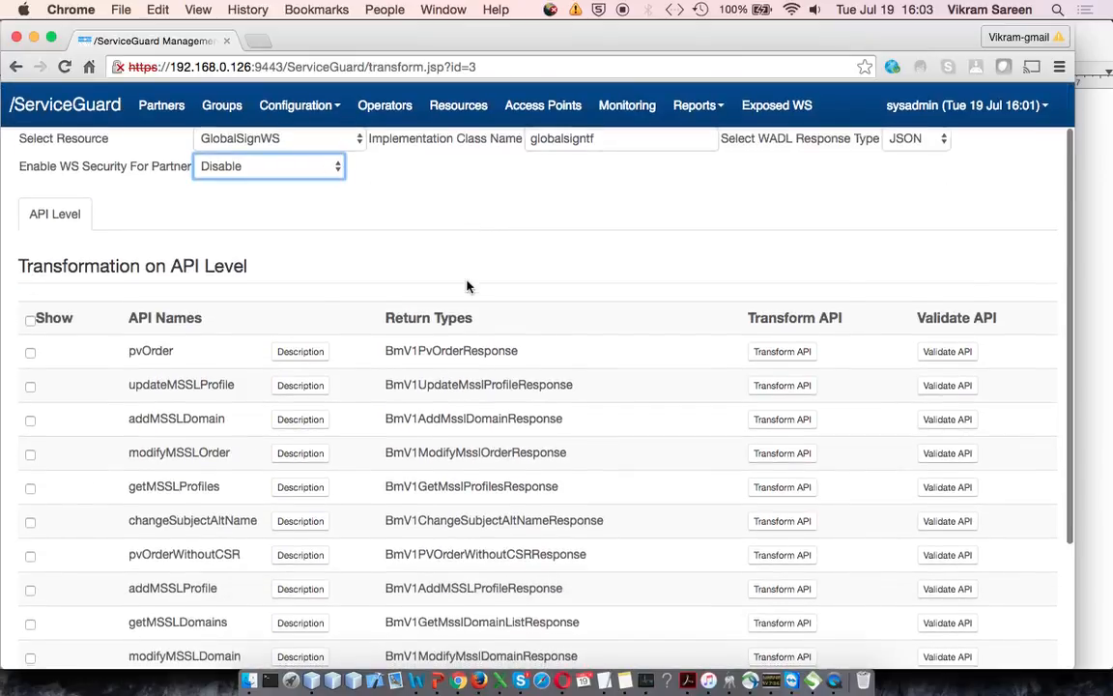
scroll(318, 483, "up", 3)
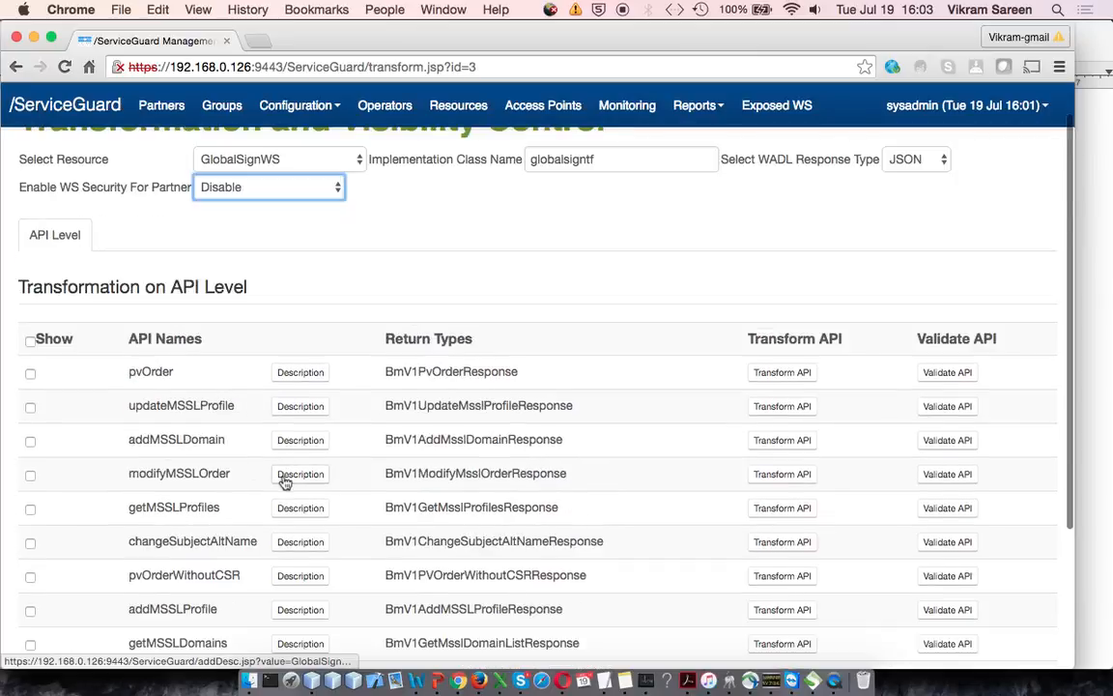
scroll(286, 482, "down", 1)
scroll(290, 478, "down", 3)
scroll(431, 526, "up", 4)
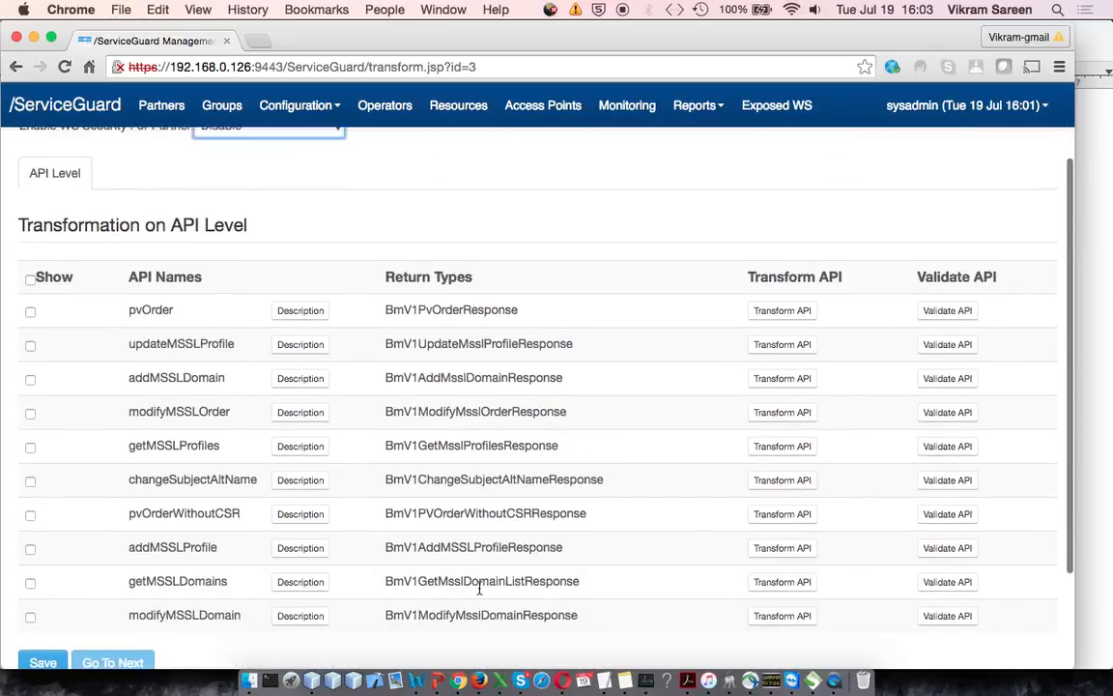
scroll(479, 593, "down", 2)
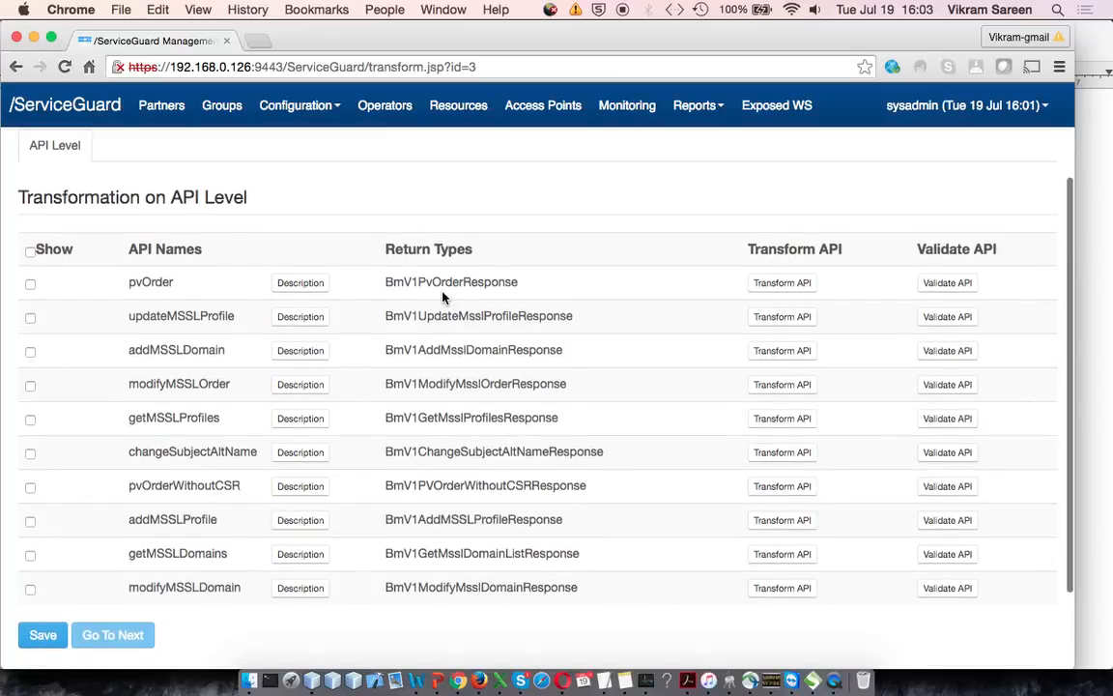
scroll(442, 296, "down", 1)
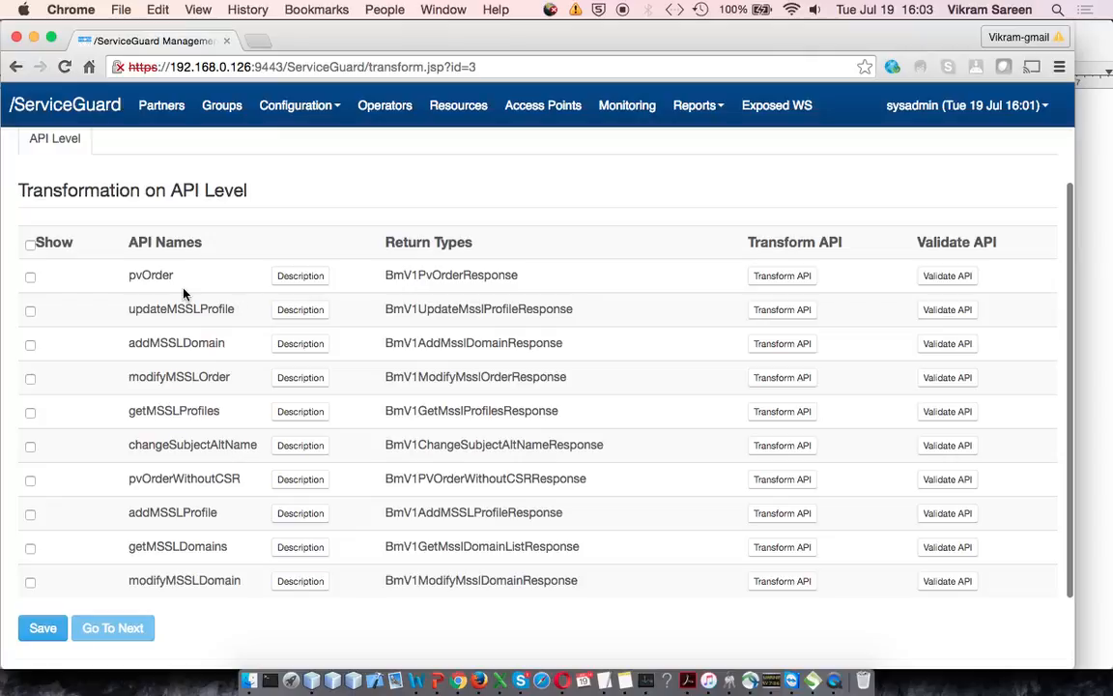
double_click(152, 275)
double_click(159, 307)
double_click(164, 343)
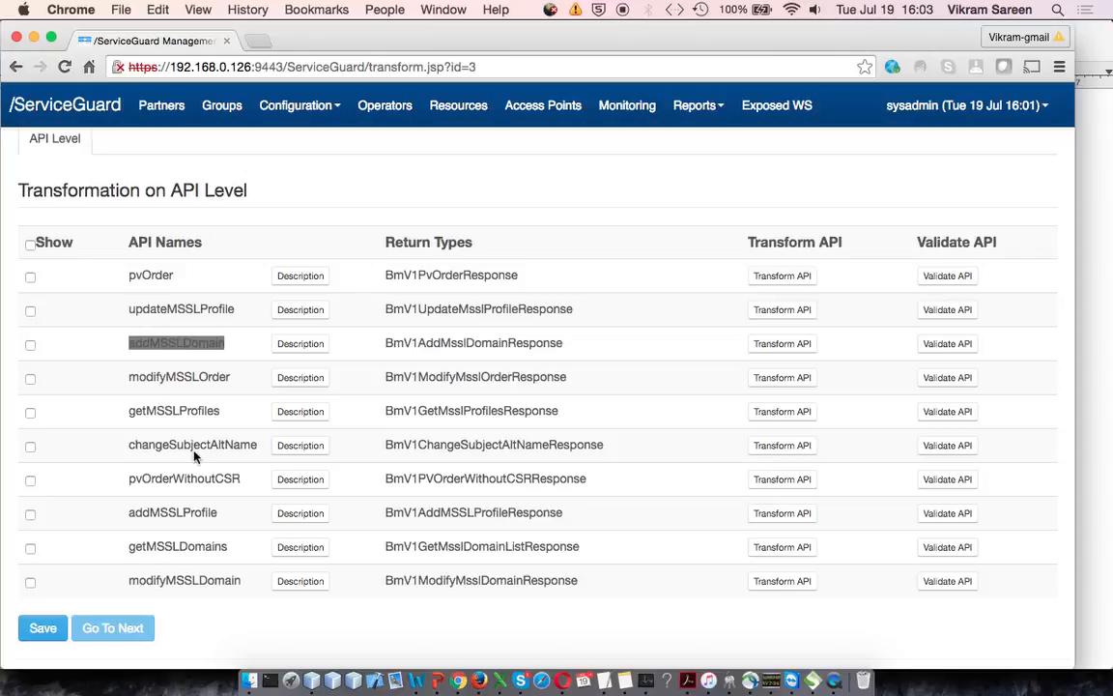
Step: Mark modifyMSSLOrder and getMSSLProfiles to show, and view the modifyMSSLOrder description form without filling it in
left_click(30, 377)
left_click(30, 412)
left_click(302, 378)
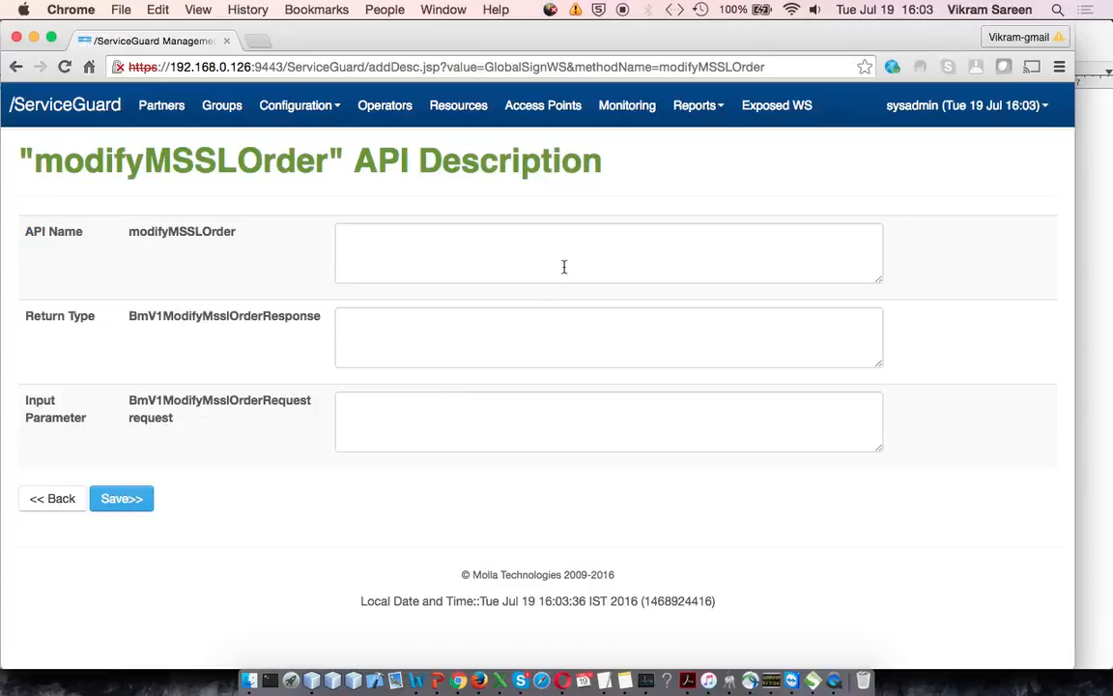
left_click(564, 266)
left_click(536, 342)
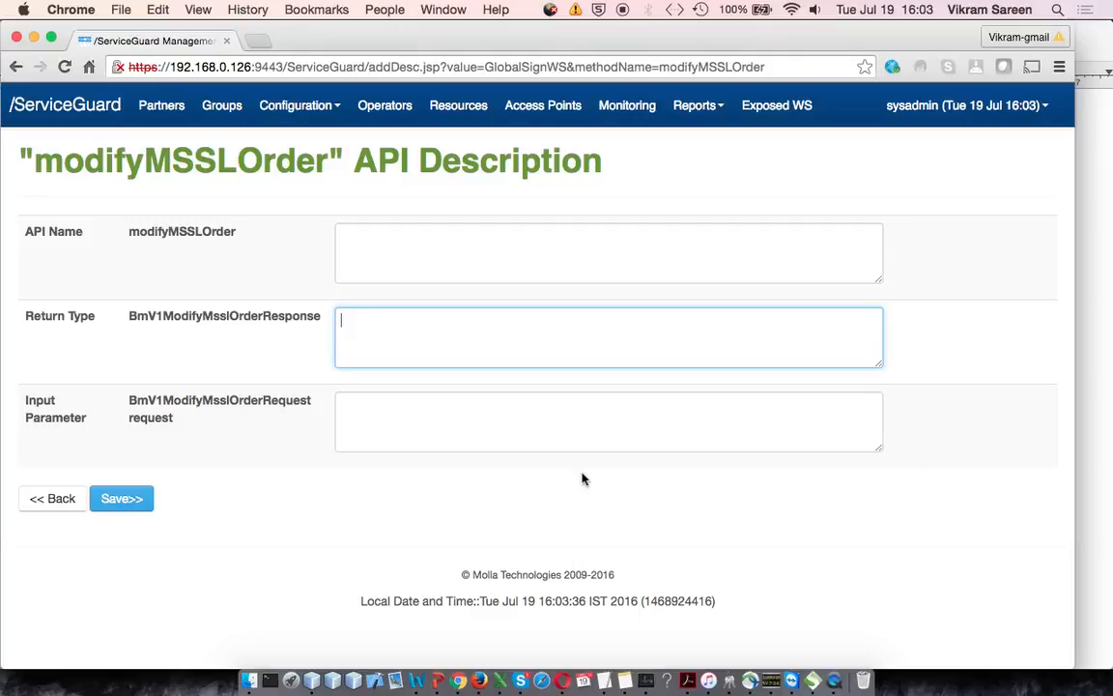
left_click(55, 500)
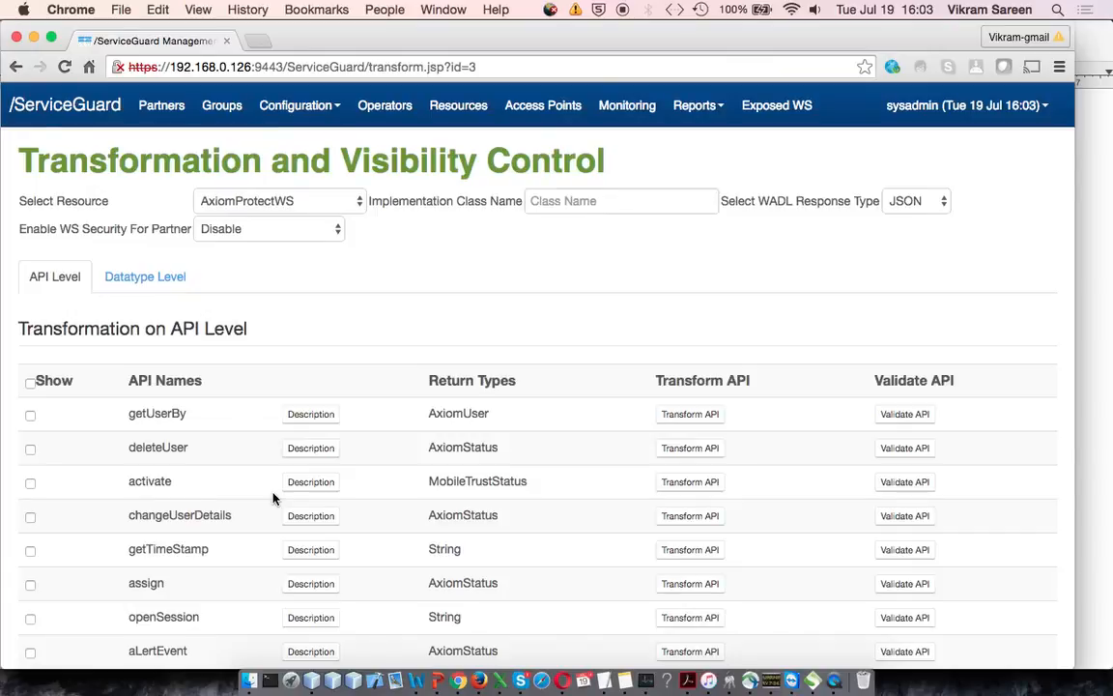
Step: Select the GlobalSignWS resource again and set its implementation class name to globalsigntf
scroll(273, 498, "down", 2)
scroll(272, 498, "down", 3)
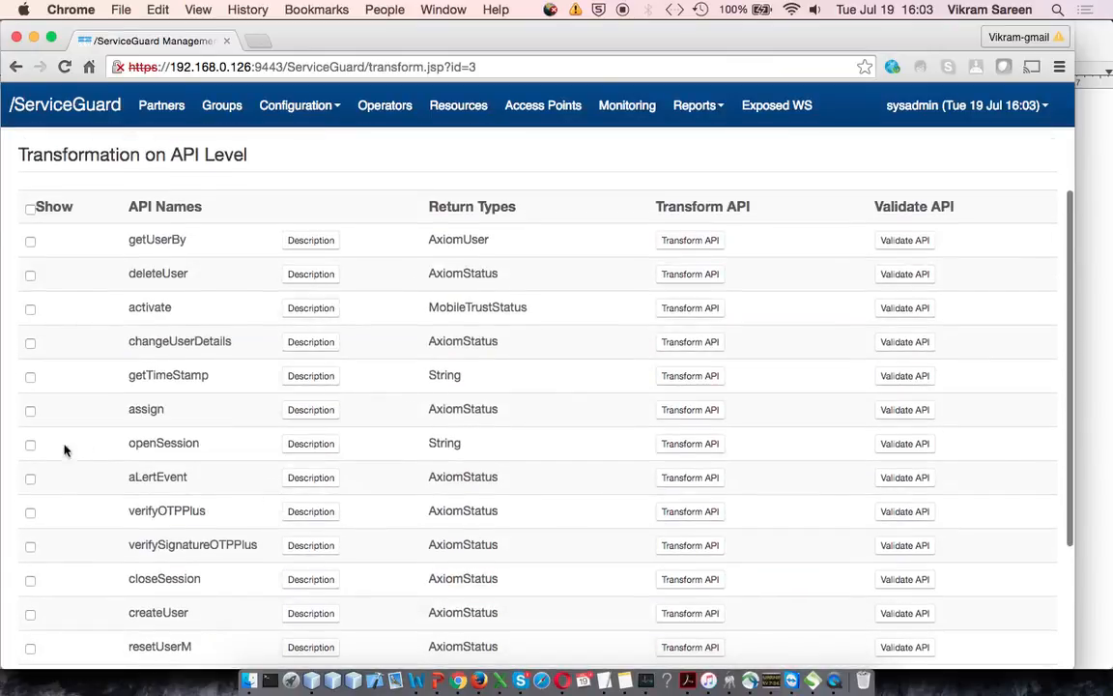
scroll(365, 204, "up", 5)
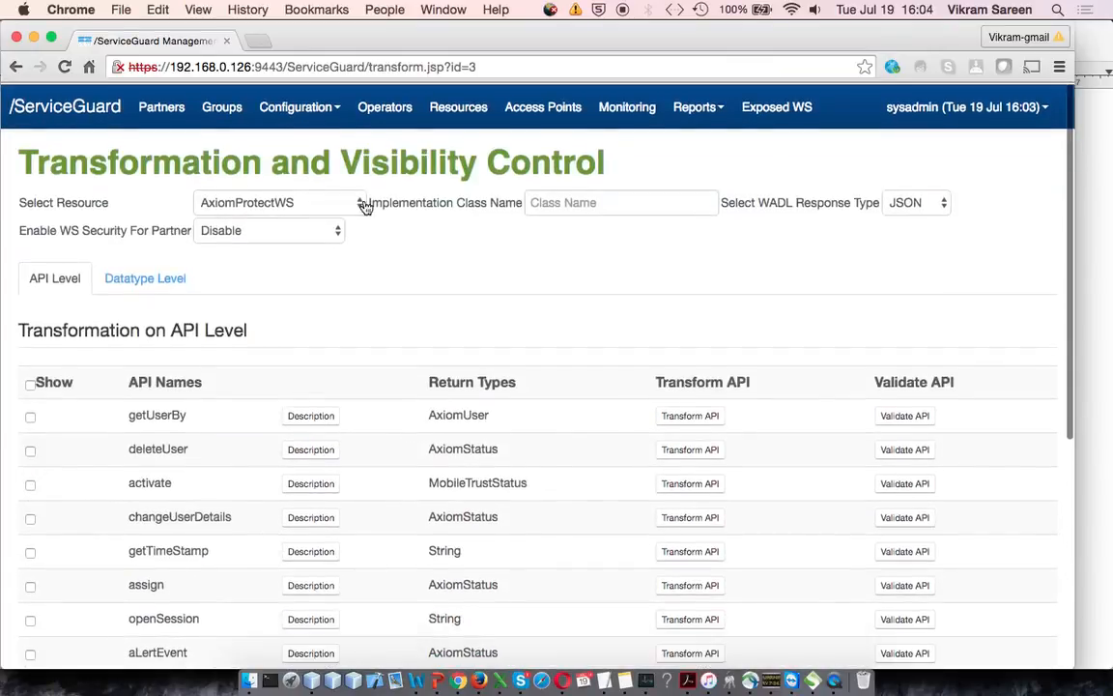
left_click(330, 206)
left_click(243, 182)
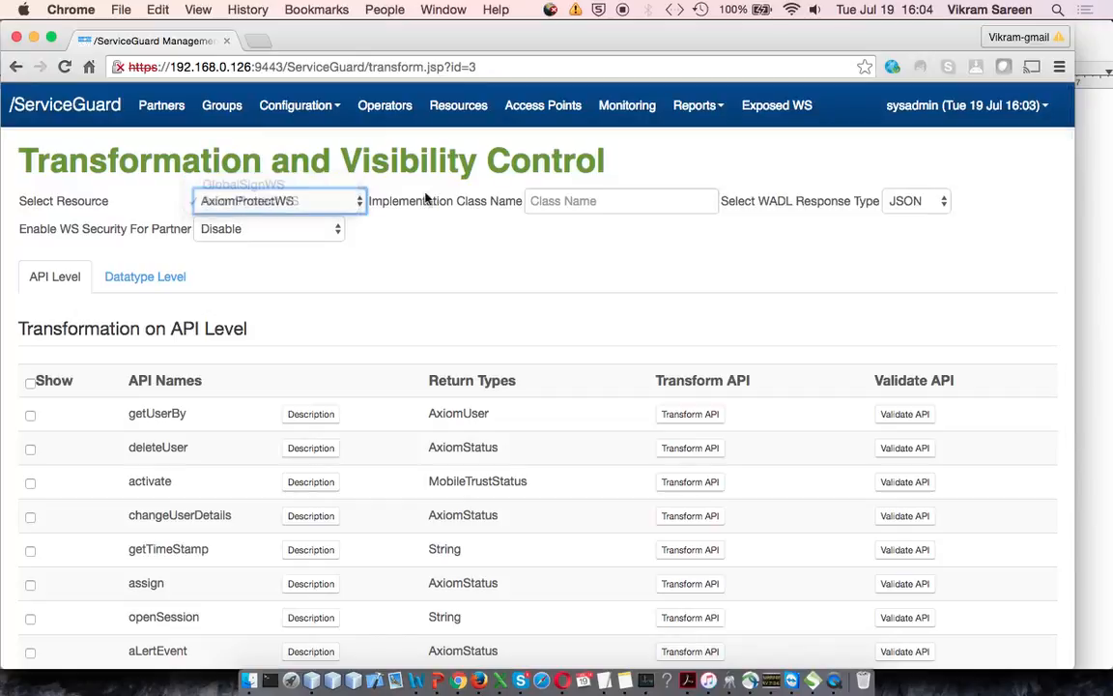
left_click(570, 200)
type("globalsi")
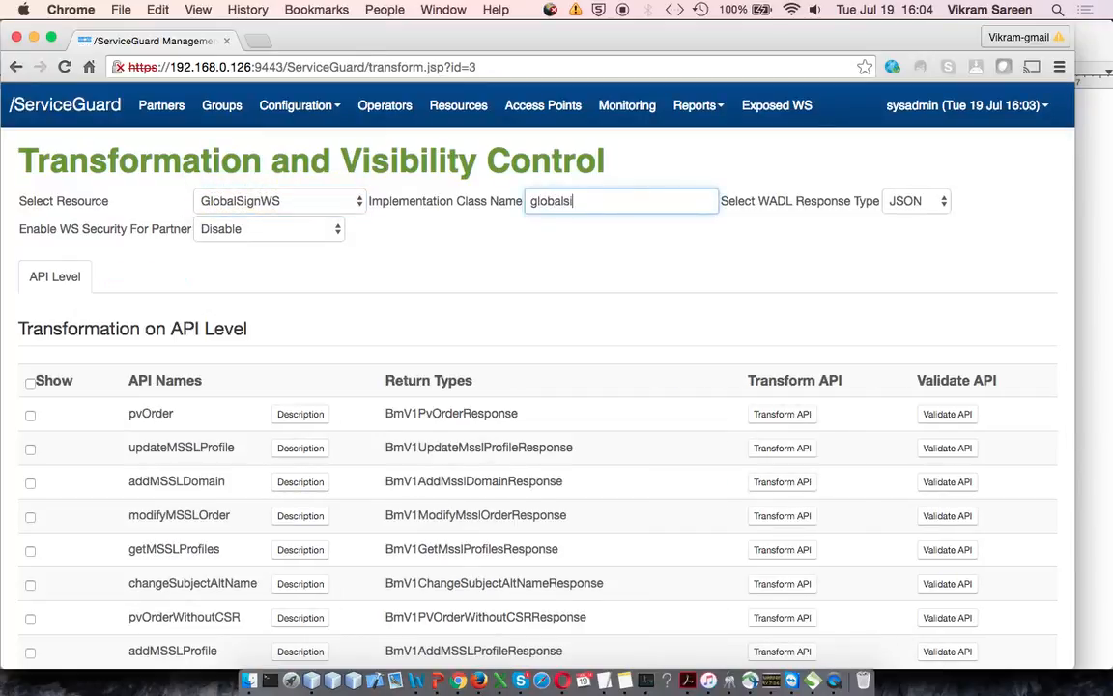
type("gnf")
Step: Mark the GlobalSignWS APIs getMSSLDomains, changeSubjectAltName and modifyMSSLDomain to show, and save the API selection
scroll(575, 282, "down", 2)
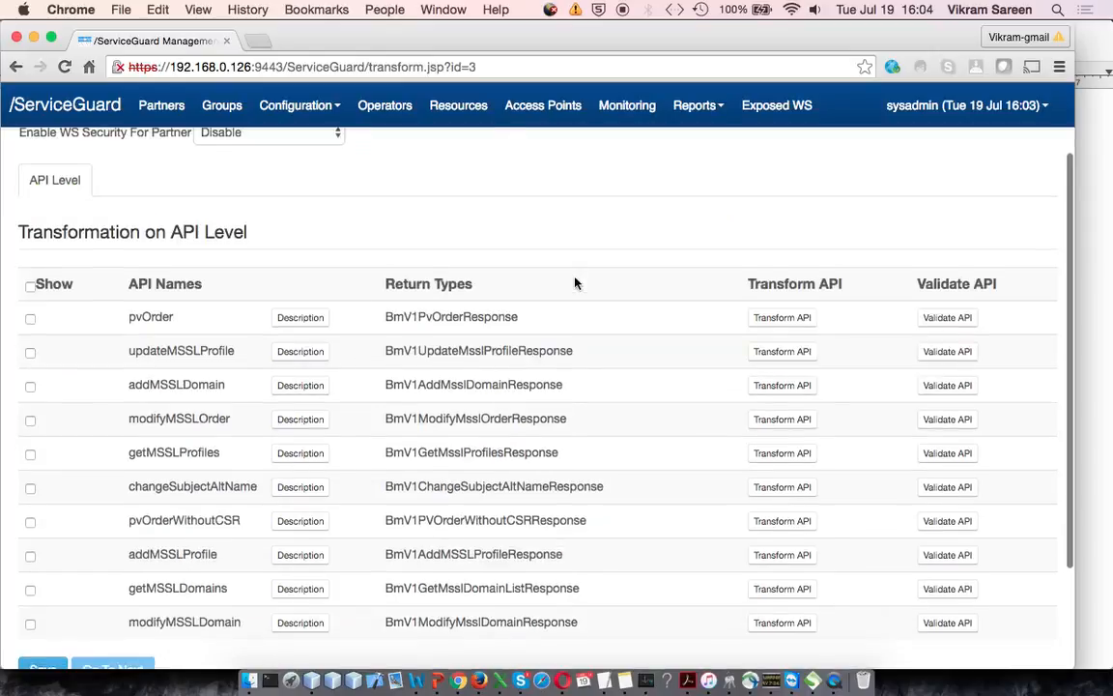
scroll(330, 293, "down", 2)
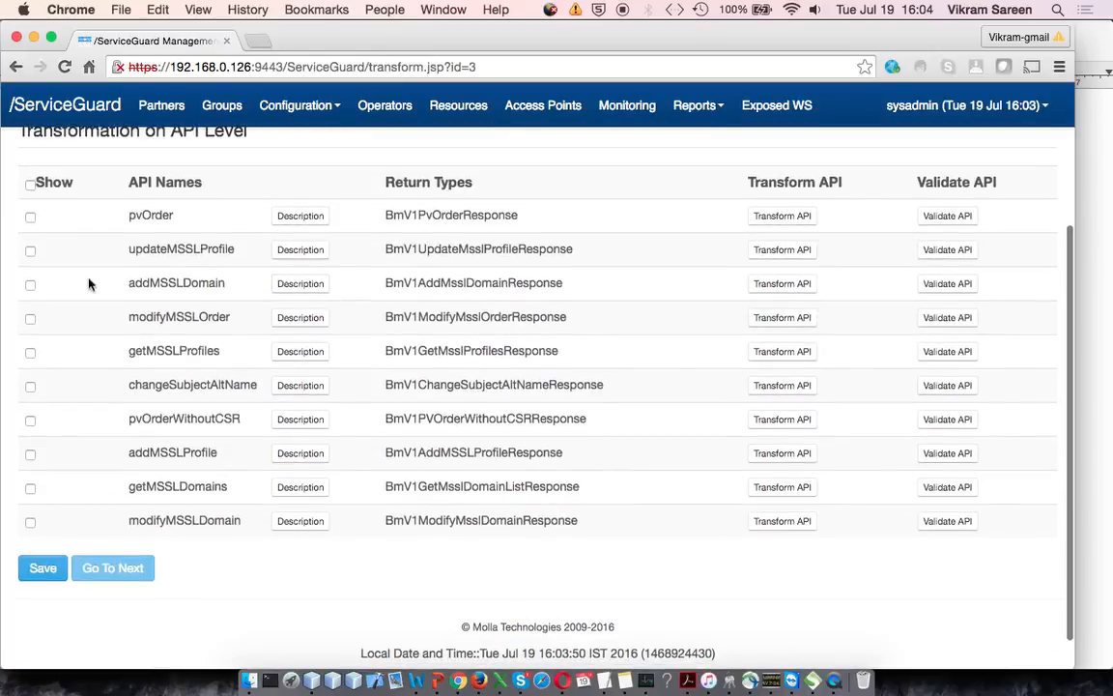
left_click(30, 487)
left_click(30, 387)
left_click(30, 521)
left_click(42, 568)
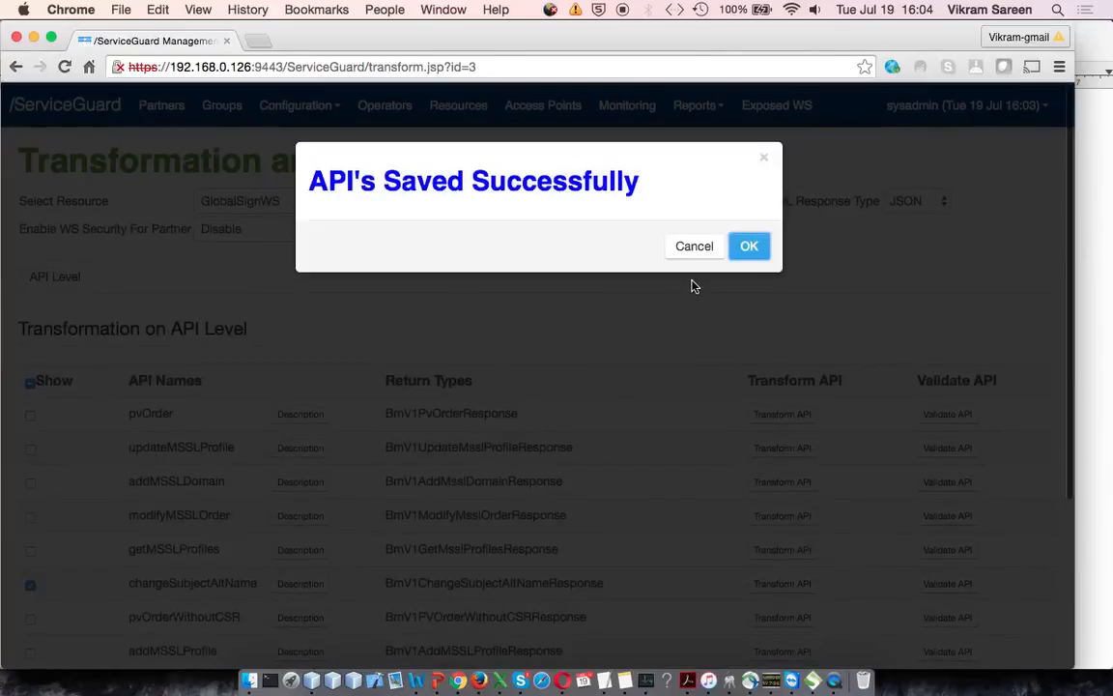
left_click(755, 246)
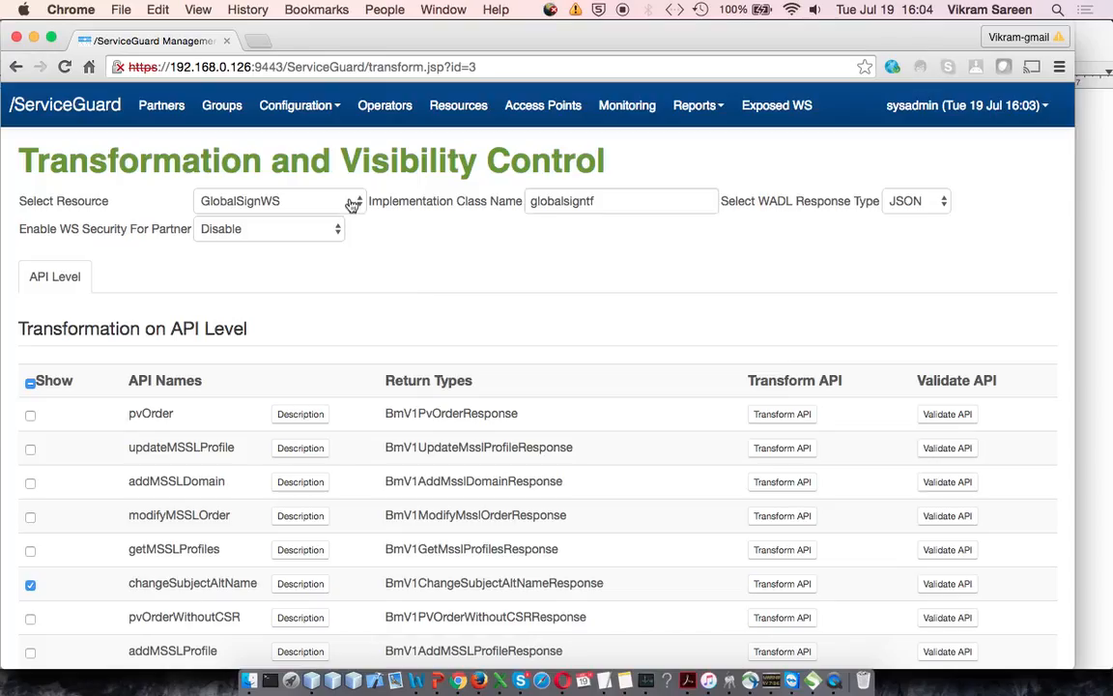
Step: Switch the resource to AxiomProtectWS, set its implementation class name to axiomprotecttf and keep JSON as the WADL response type
left_click(353, 201)
left_click(280, 218)
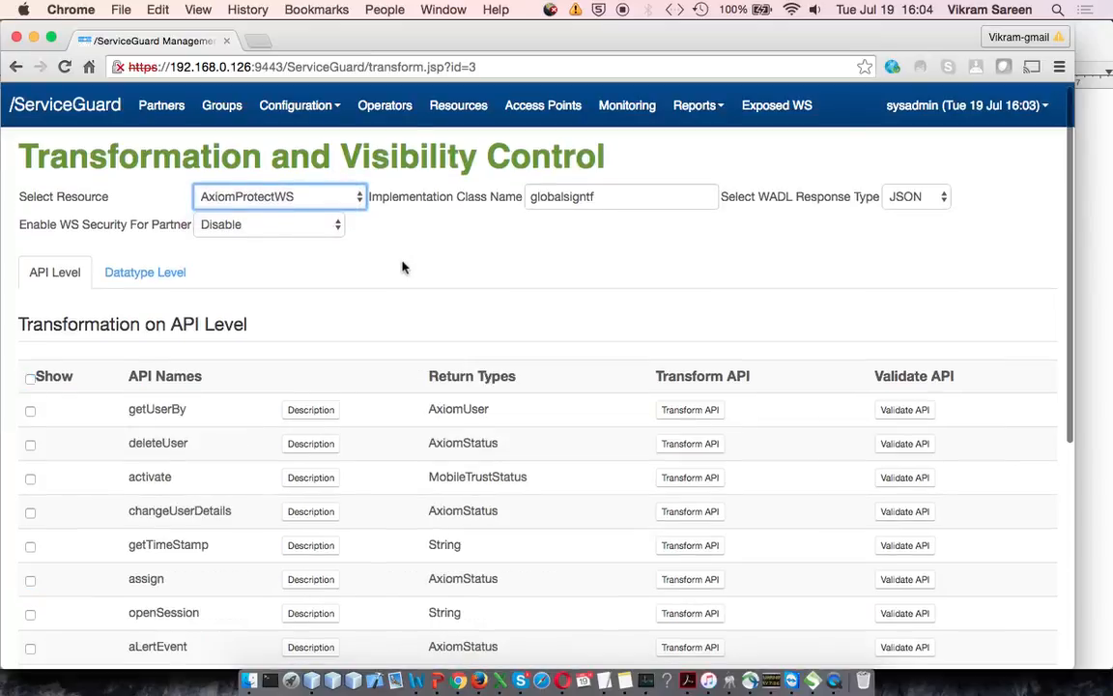
scroll(402, 265, "down", 1)
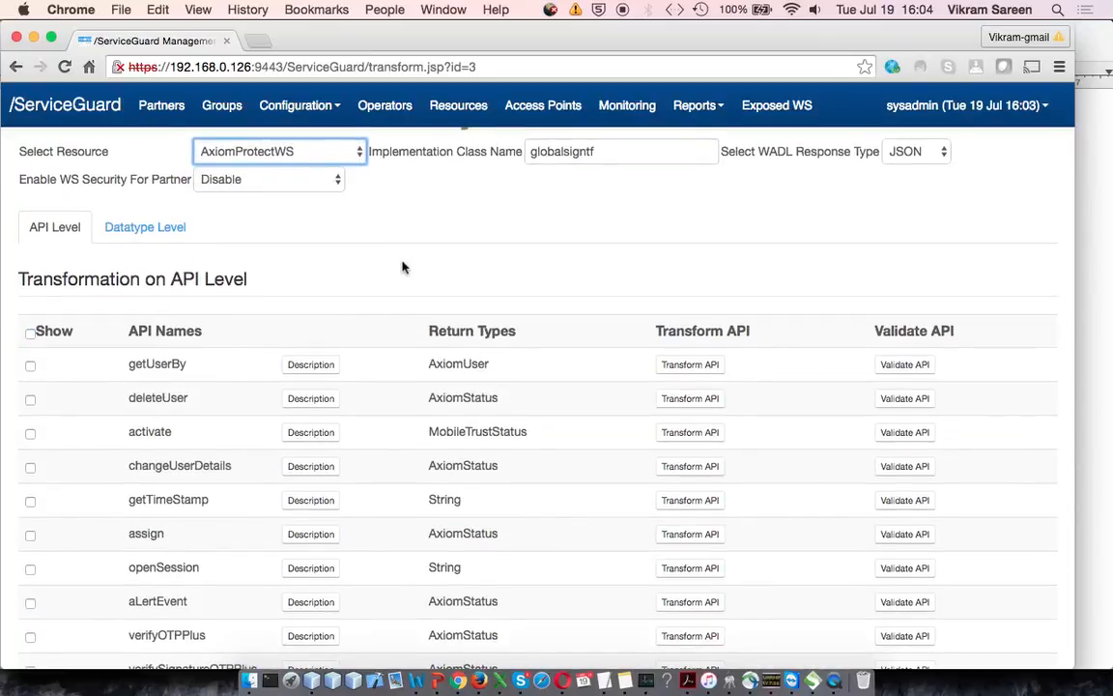
scroll(409, 270, "up", 1)
left_click(612, 200)
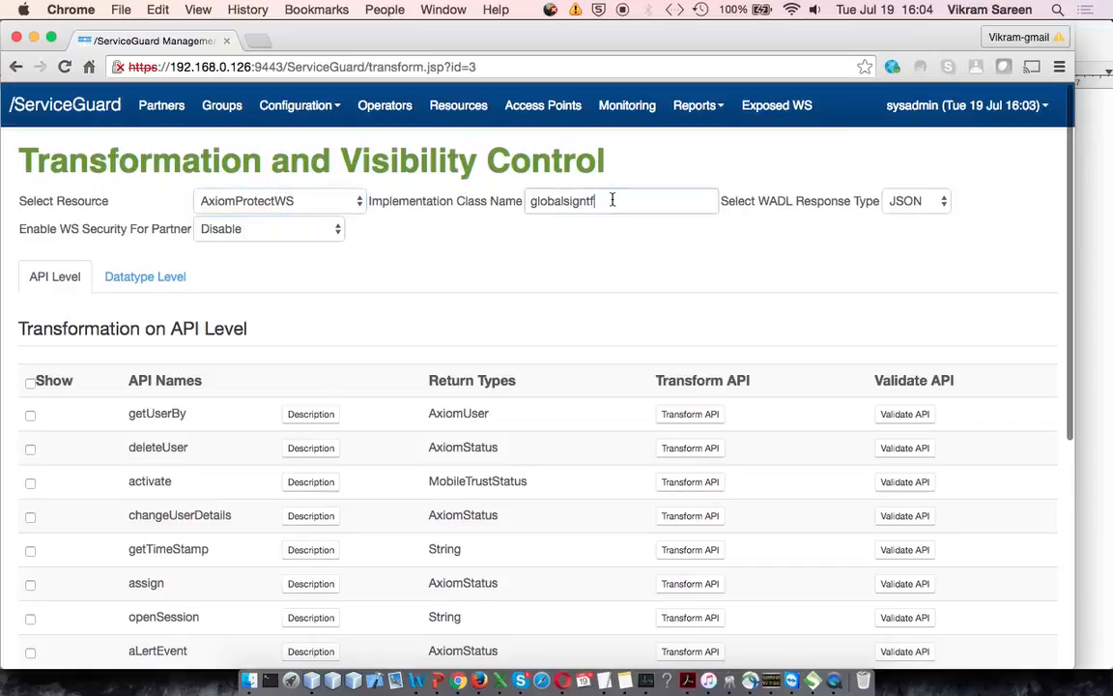
key("Left")
key("Left")
key("shift+super+Left")
key("BackSpace")
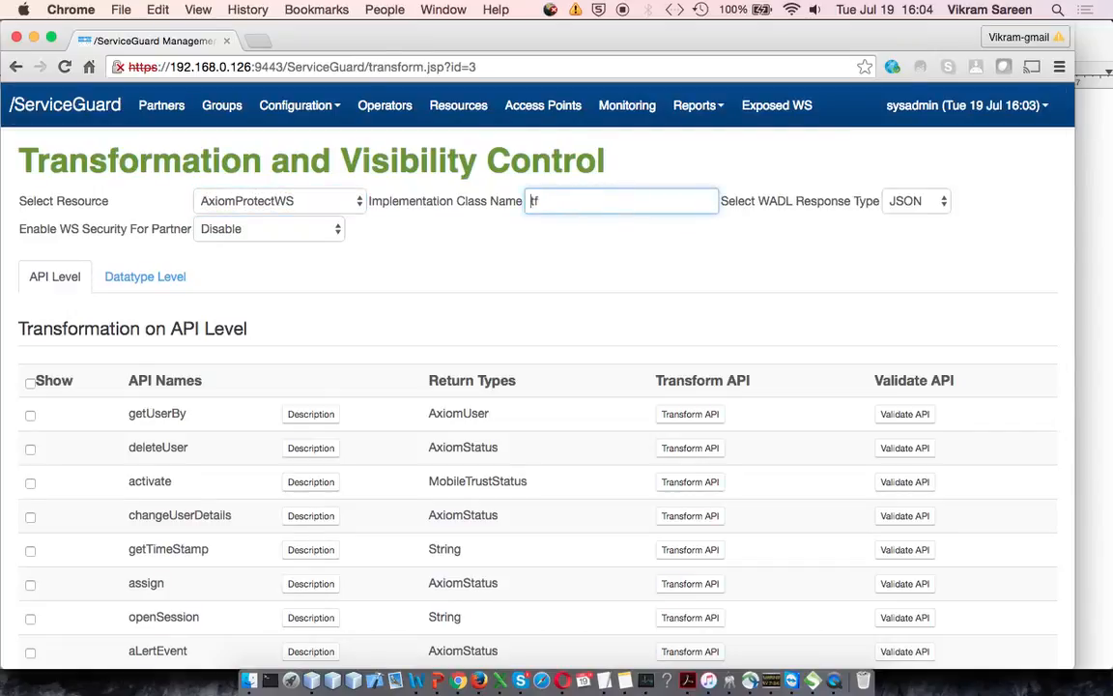
type("axiomprotect")
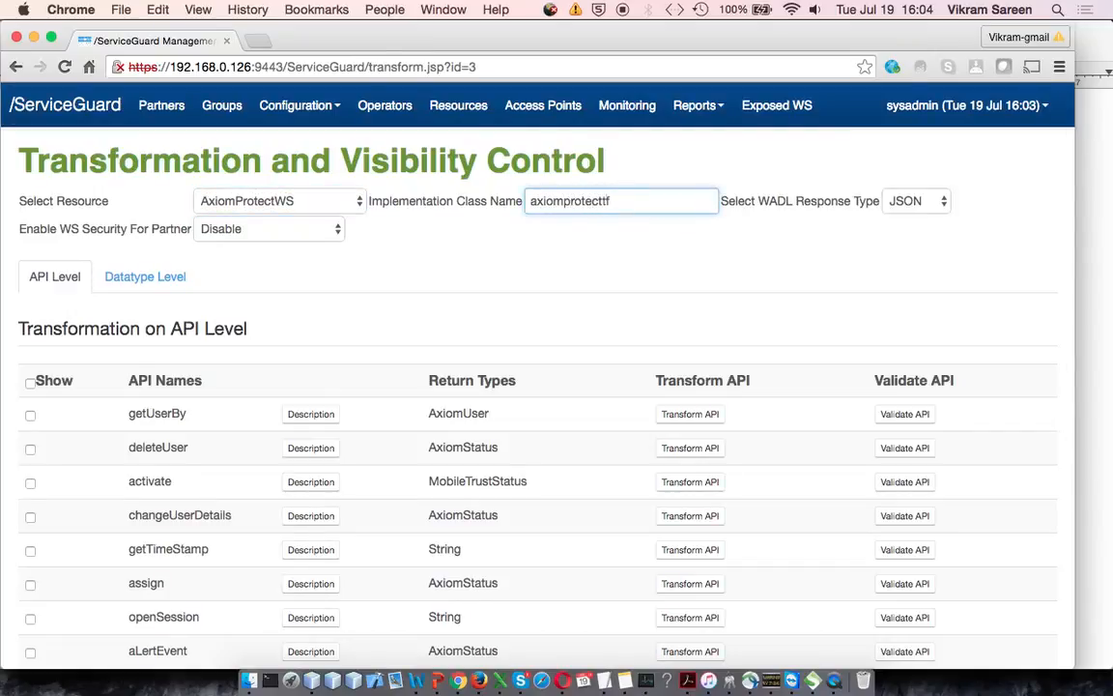
left_click(928, 201)
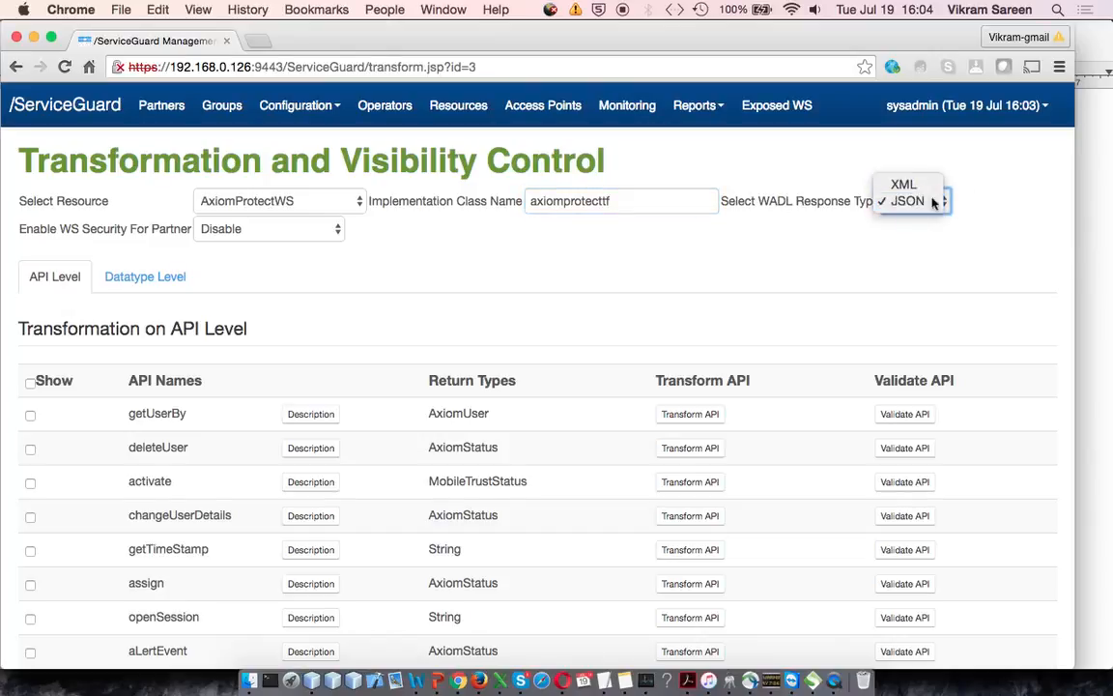
left_click(909, 201)
Step: Switch to the datatype-level transformation and try to edit the AxiomStatus datatype without a package name
scroll(354, 326, "down", 2)
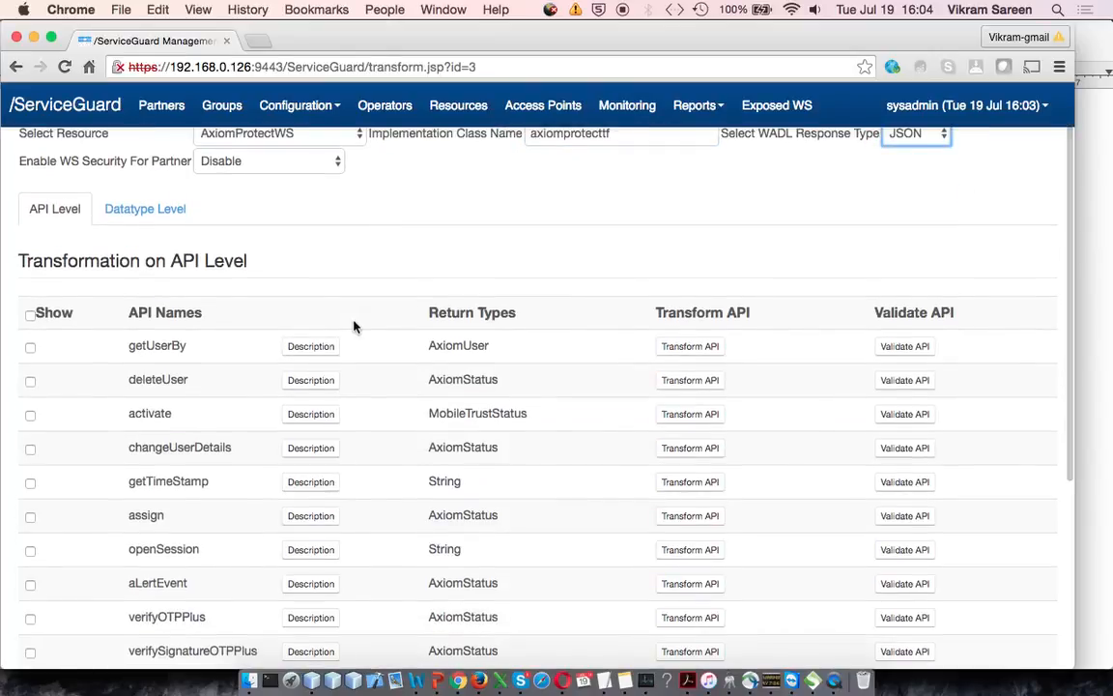
left_click(164, 209)
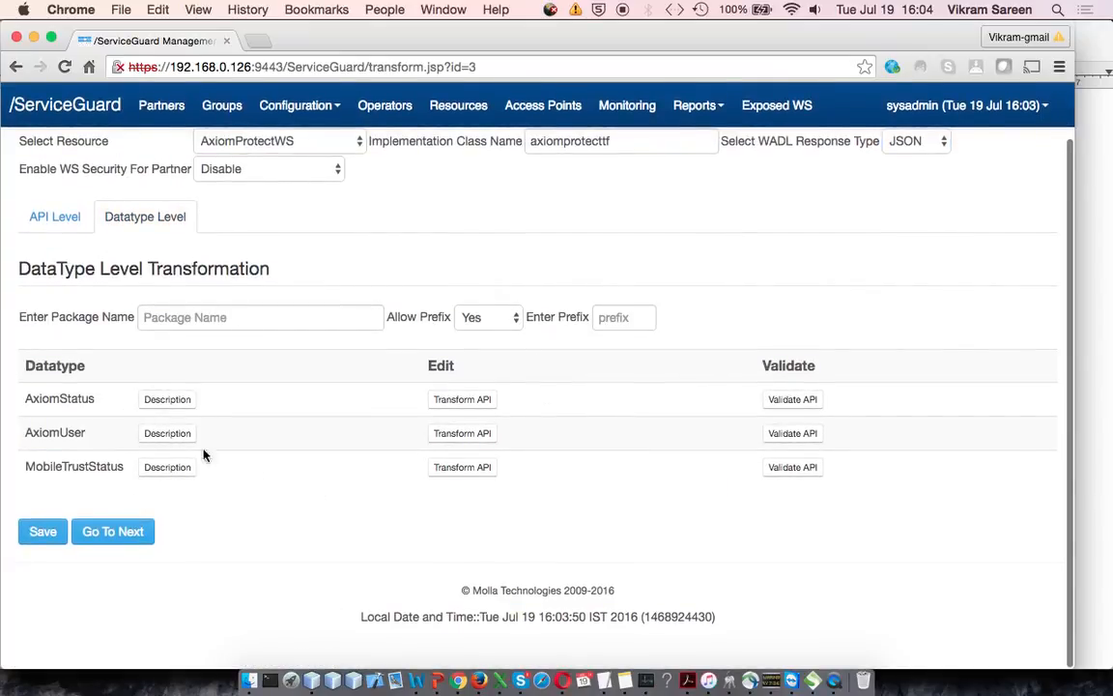
left_click(482, 400)
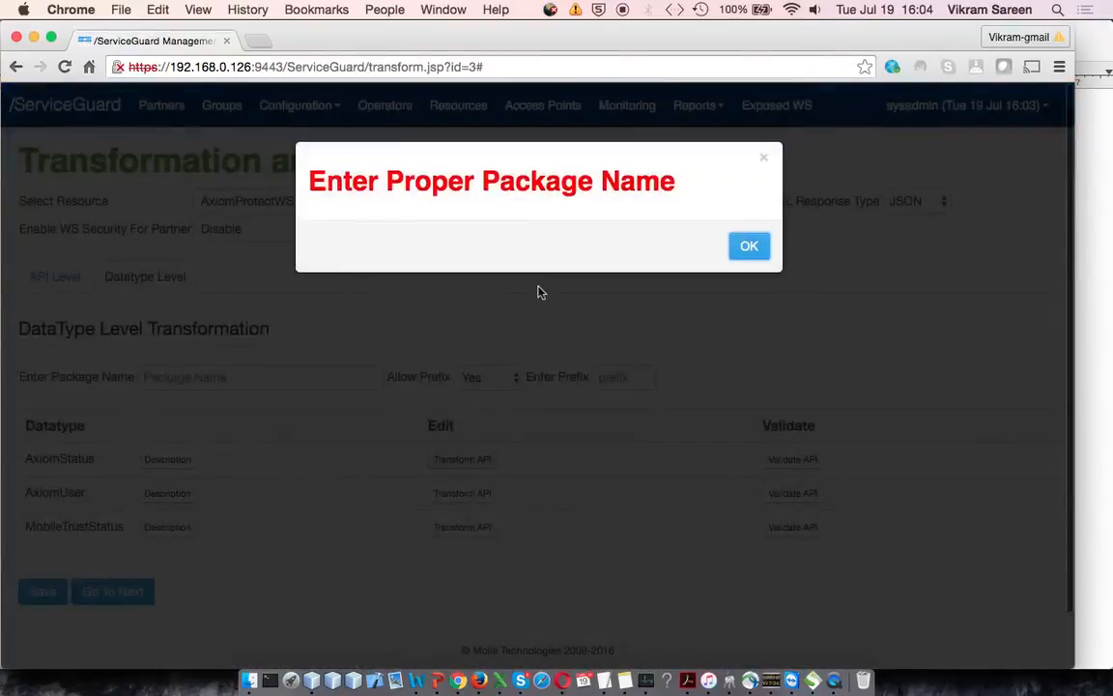
left_click(736, 251)
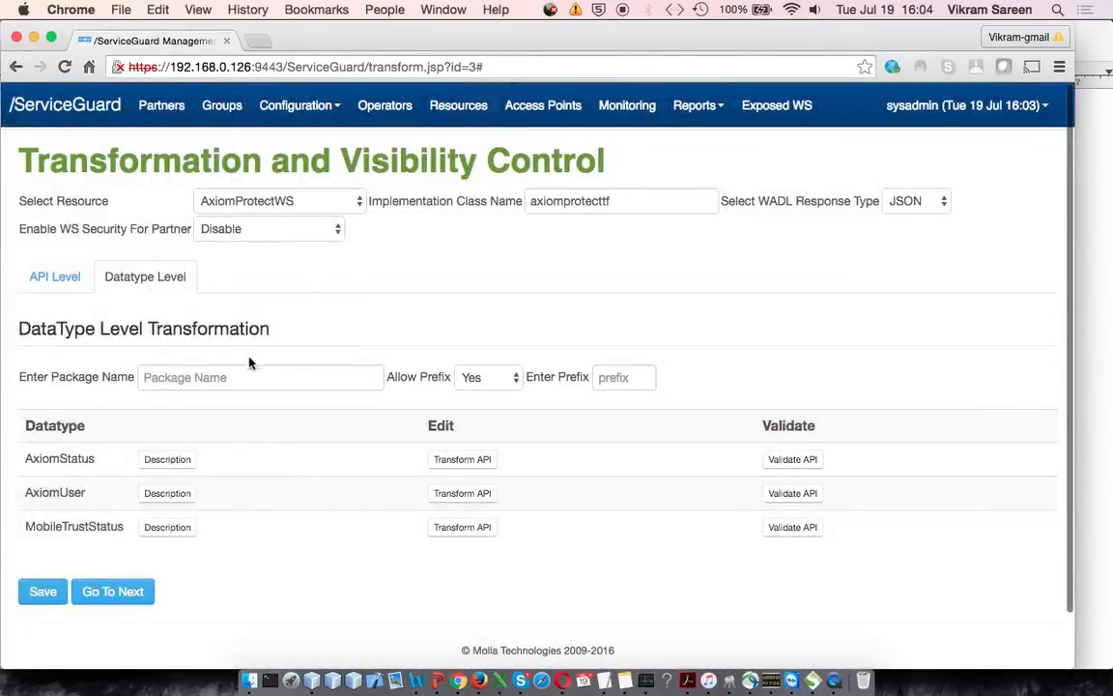
Step: Set the datatype package name to aptf and the prefix to aptf_, with prefixes allowed
left_click(249, 376)
type("apt")
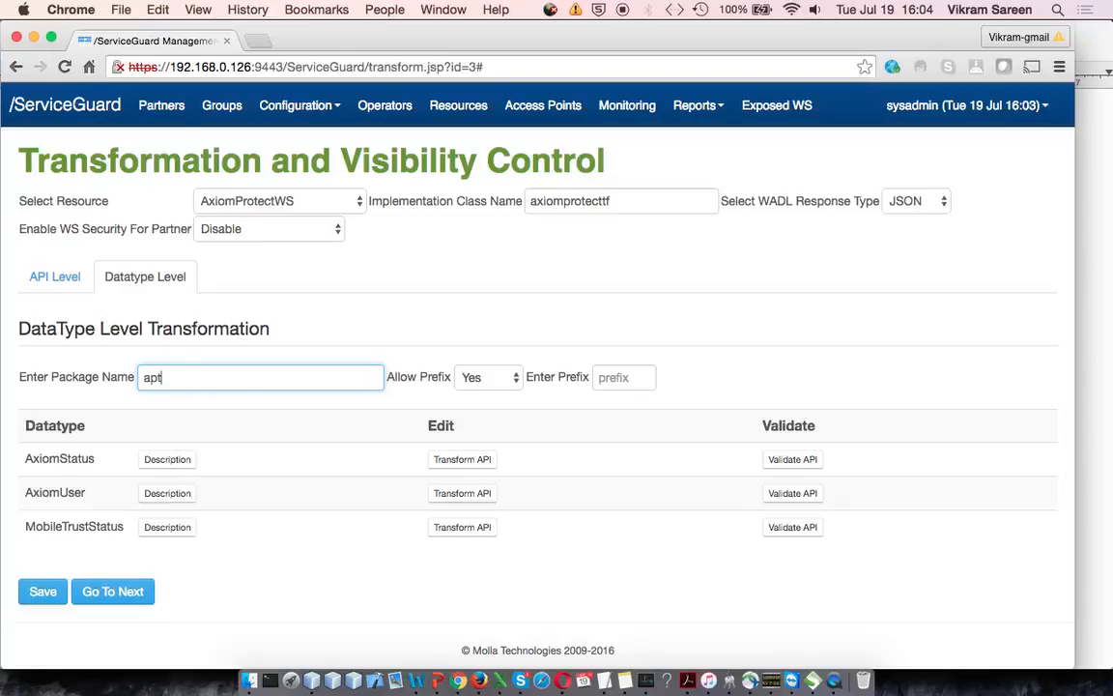
type("f")
left_click(606, 374)
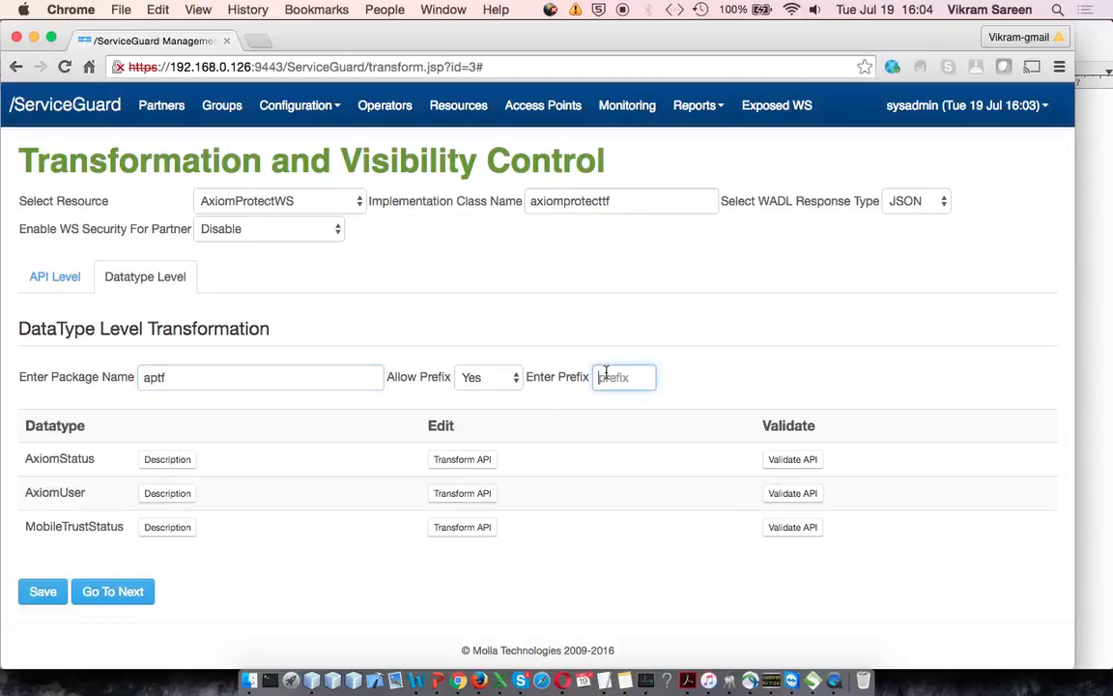
type("ap")
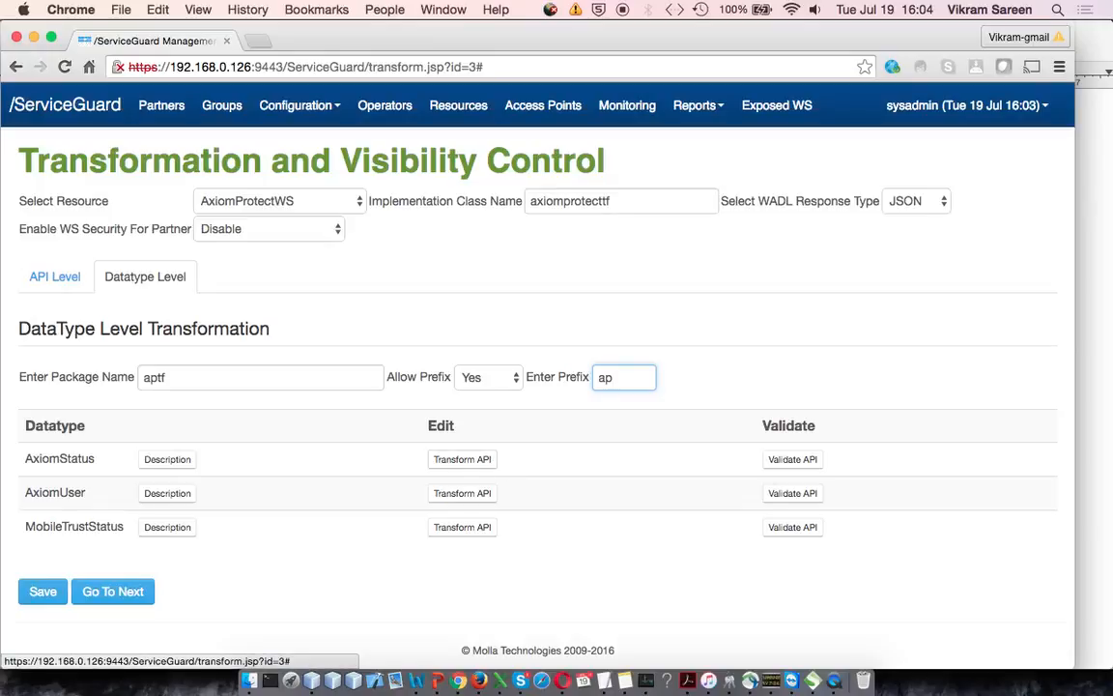
type("tf_")
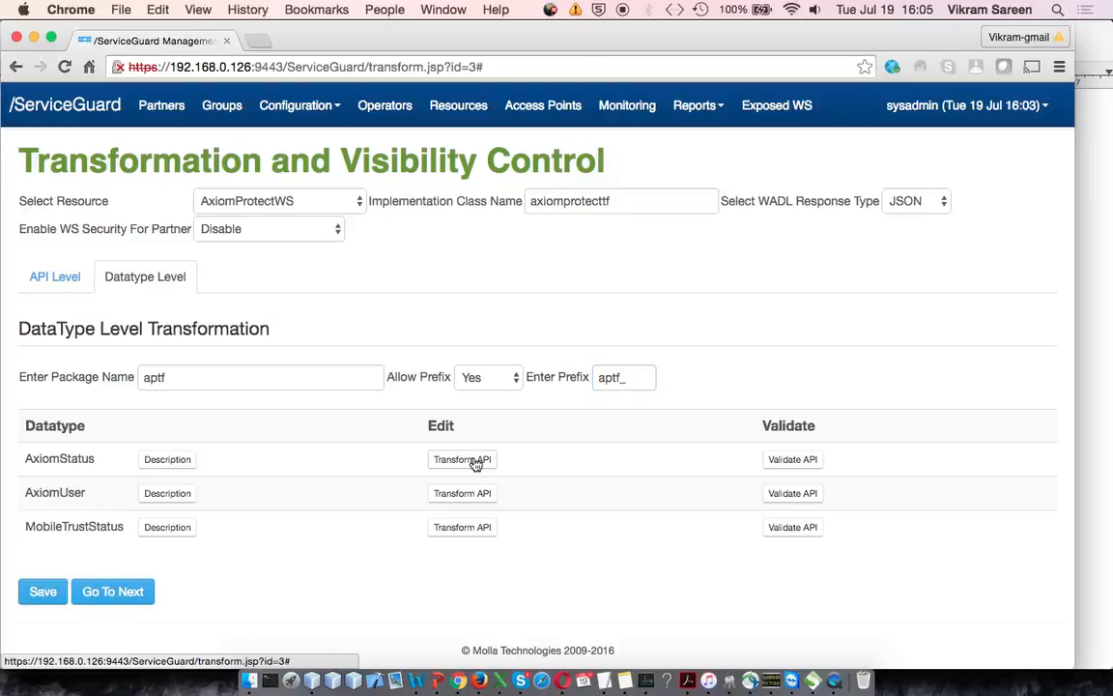
Step: Hide regCodeMessage and regcode in the AxiomStatus transformation, save it, and validate the AxiomStatus datatype
left_click(473, 462)
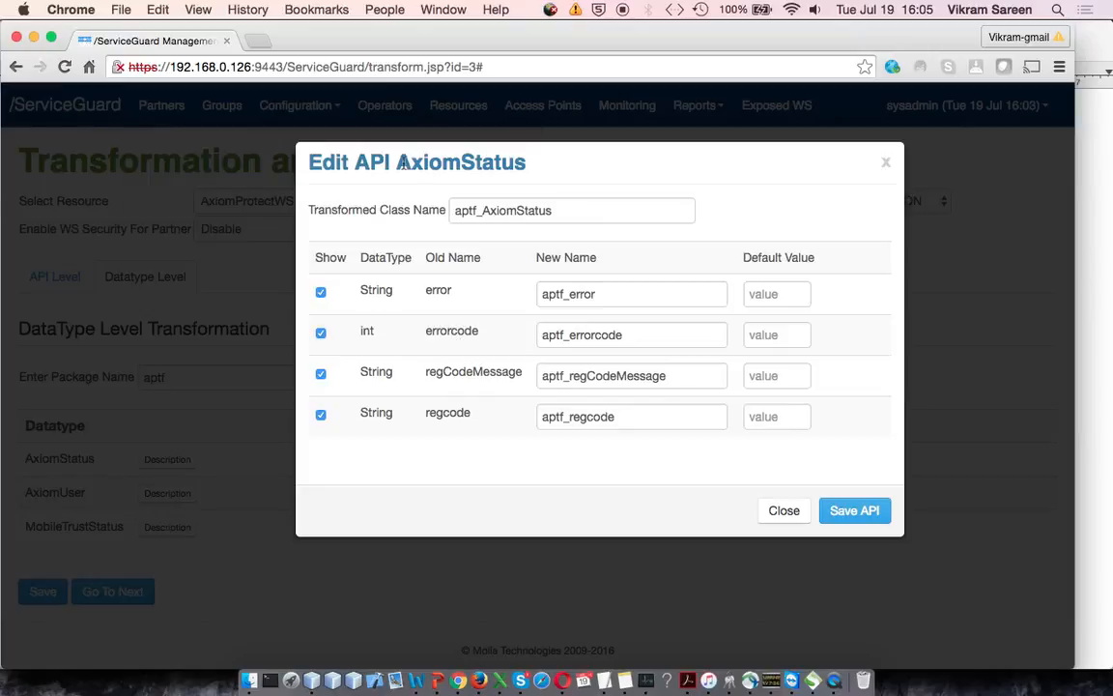
left_click_drag(553, 211, 446, 213)
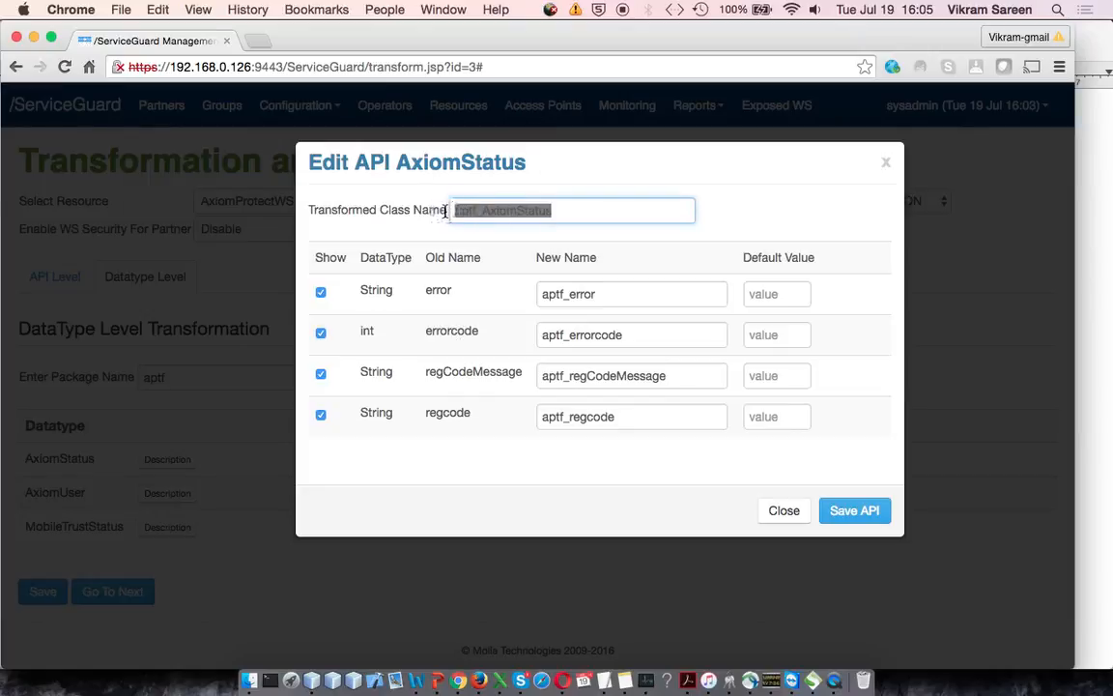
left_click_drag(610, 296, 540, 295)
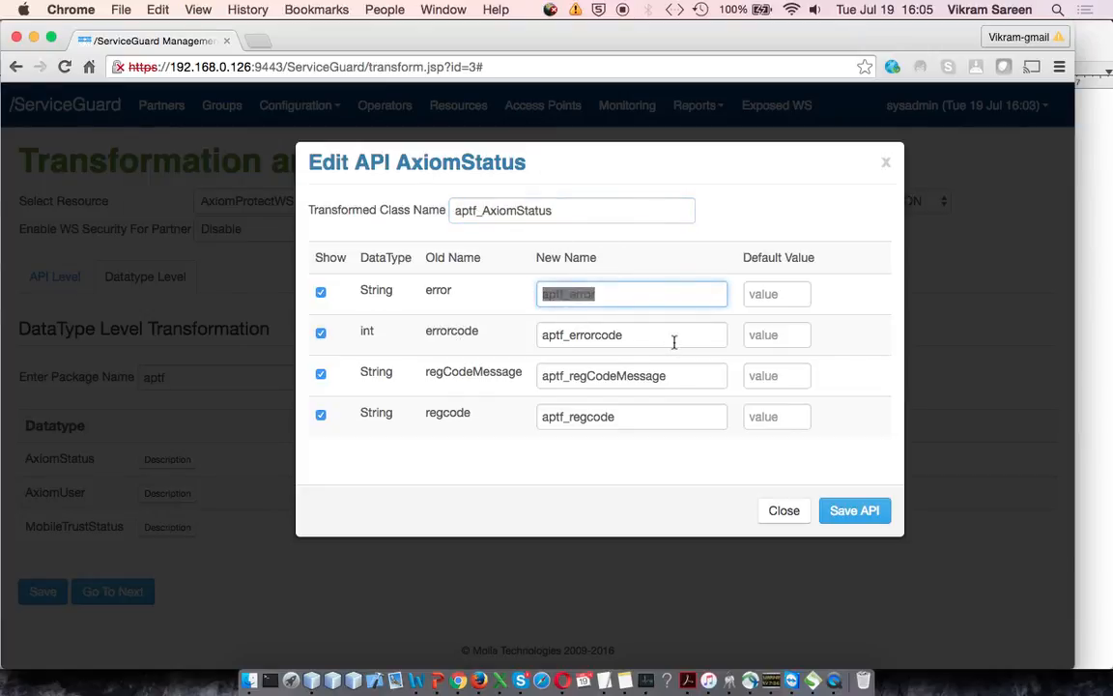
left_click_drag(673, 338, 536, 335)
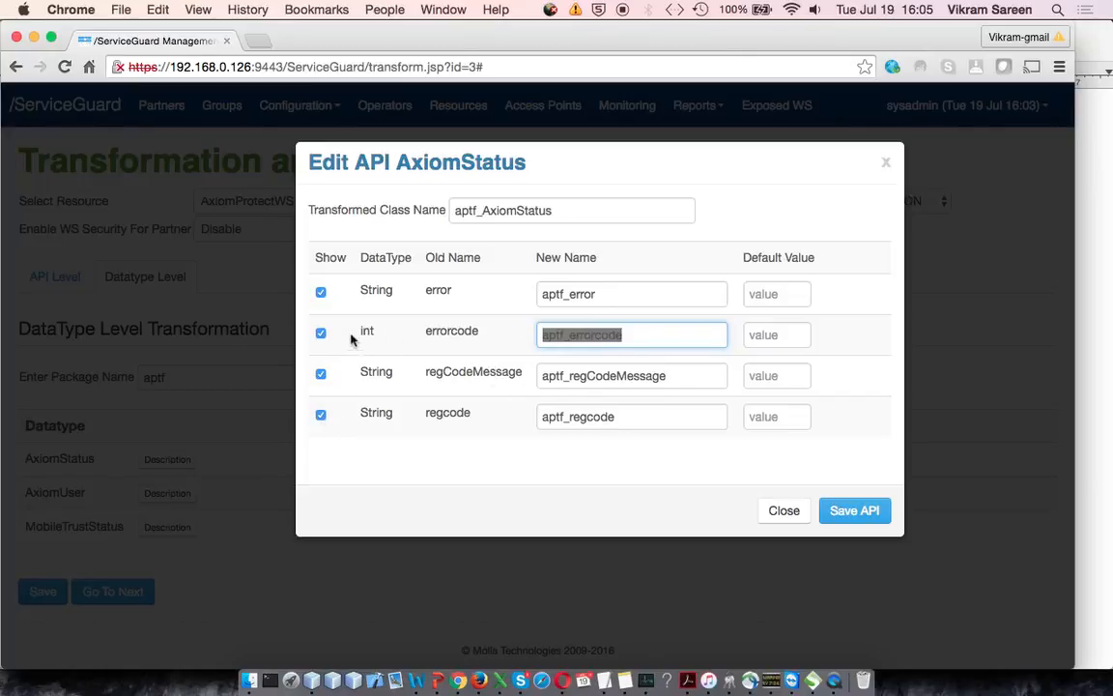
left_click(321, 374)
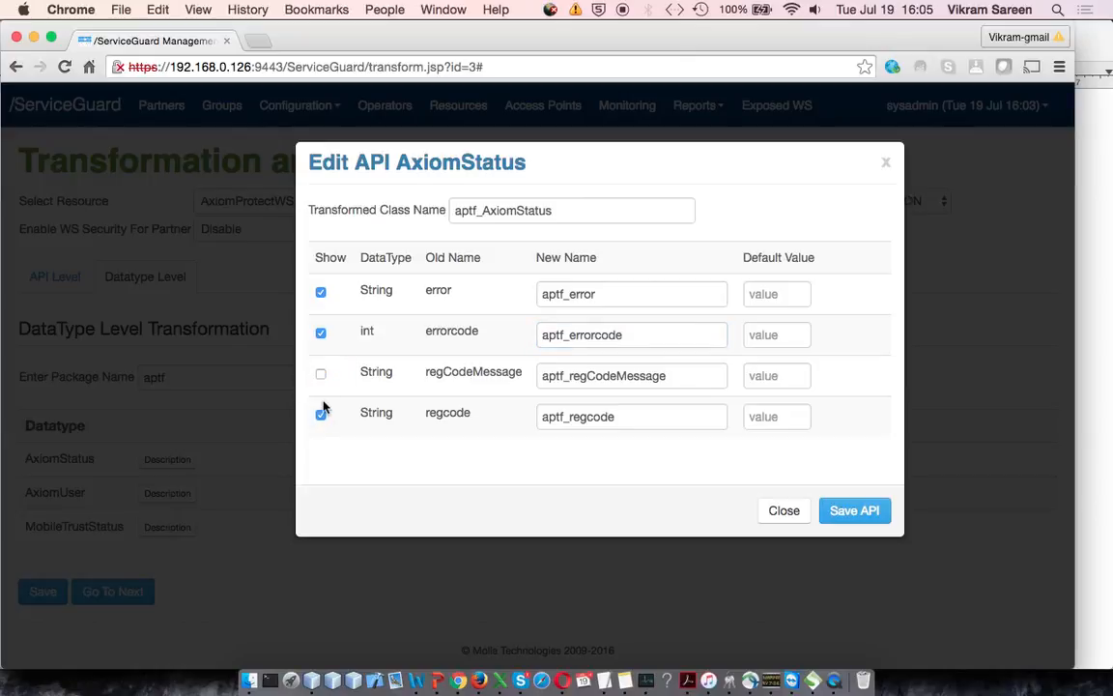
left_click(321, 415)
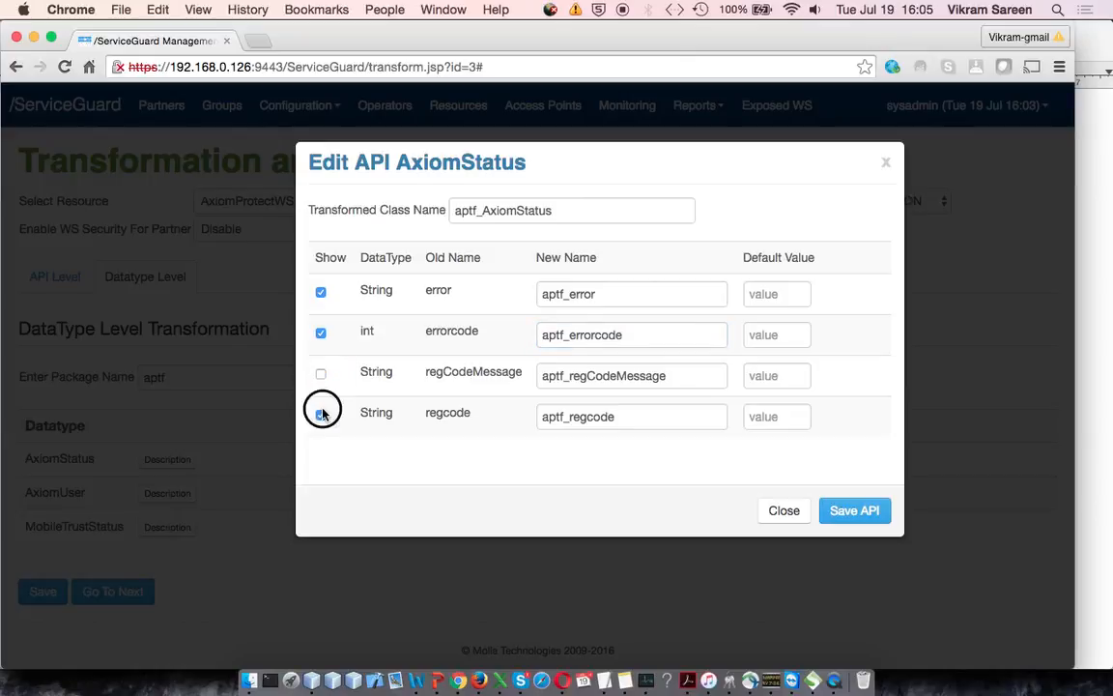
left_click(856, 511)
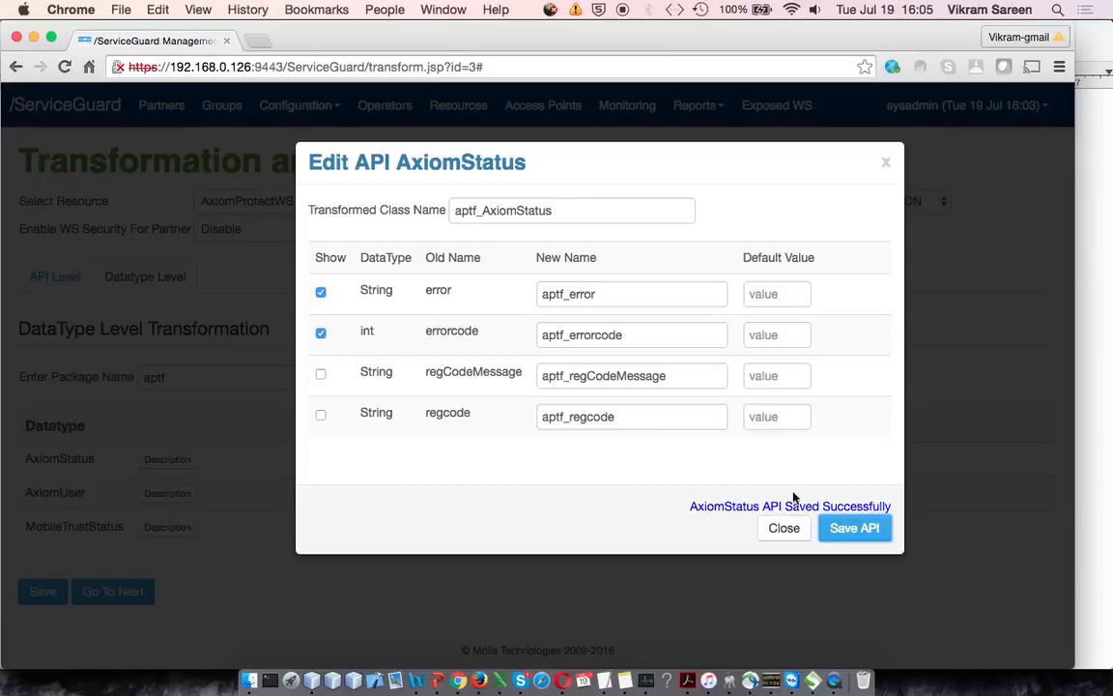
left_click(803, 529)
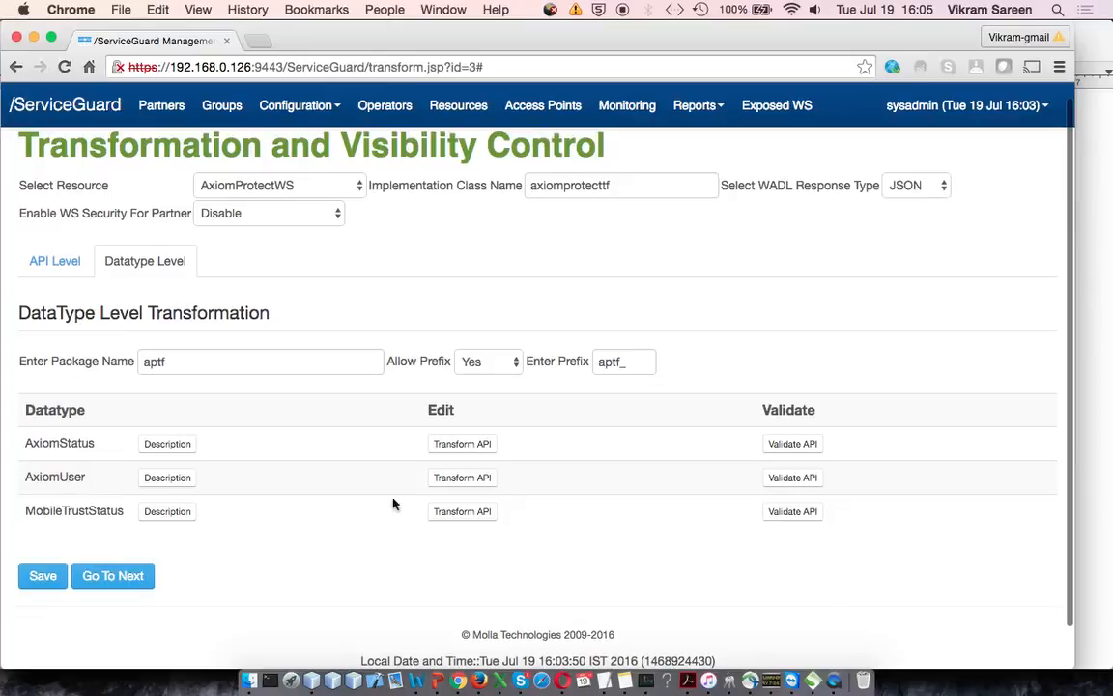
left_click(788, 445)
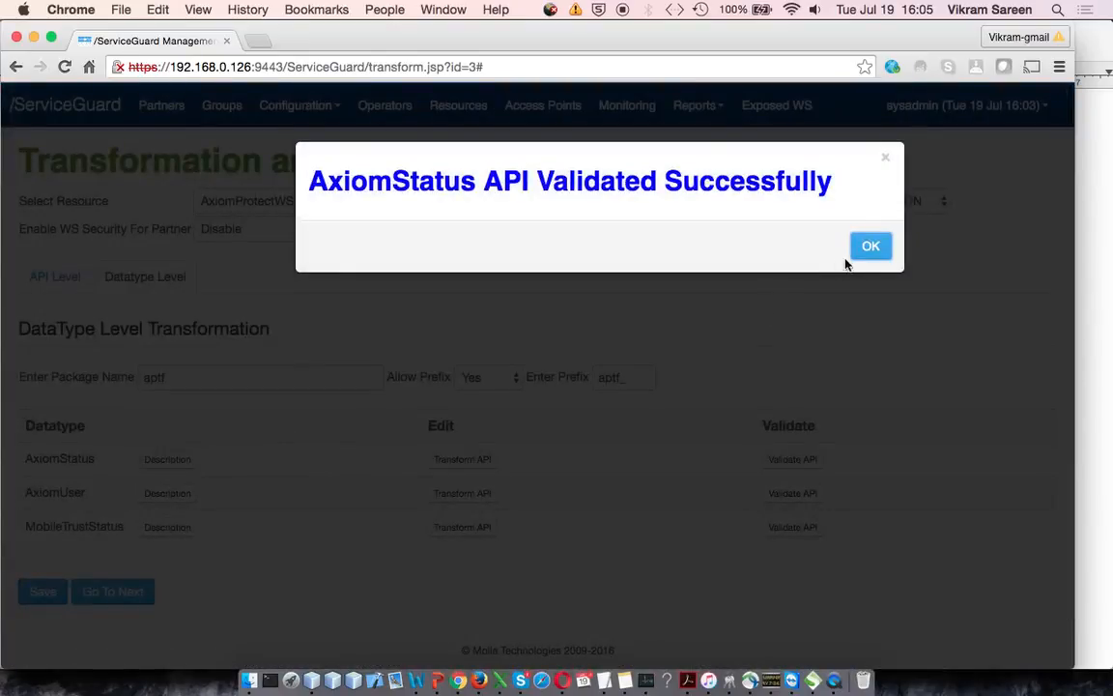
left_click(876, 247)
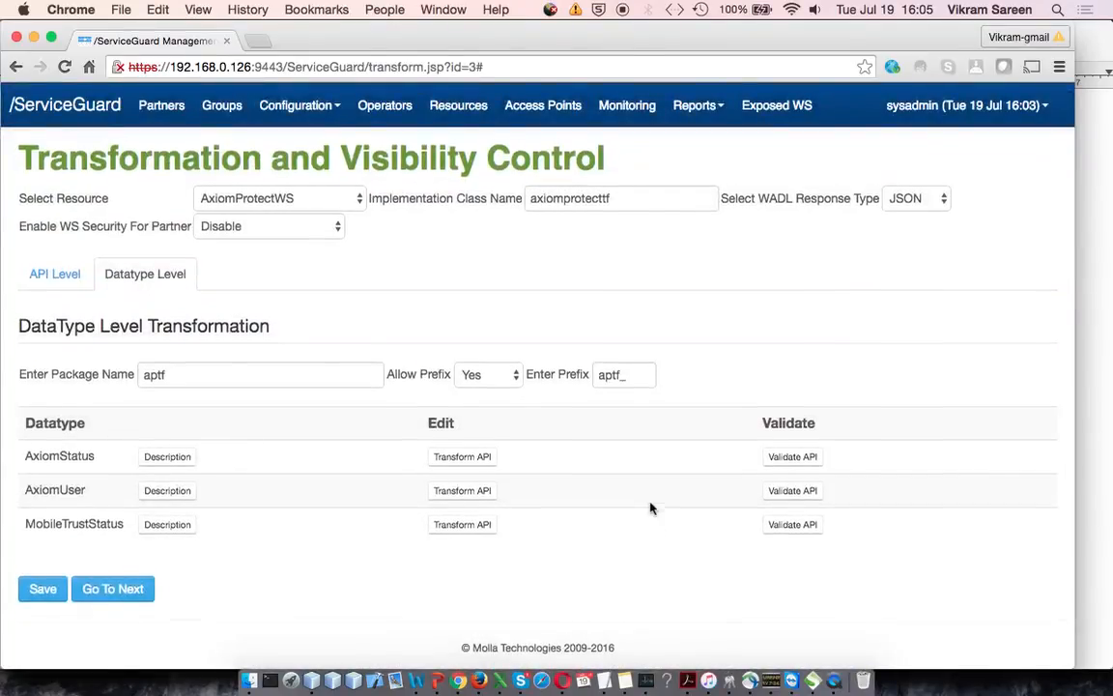
Step: At the API level, show only closeSession, verifyOTPPlus, openSession and getUserBy for AxiomProtectWS, and save the API selection
left_click(63, 280)
scroll(230, 397, "down", 5)
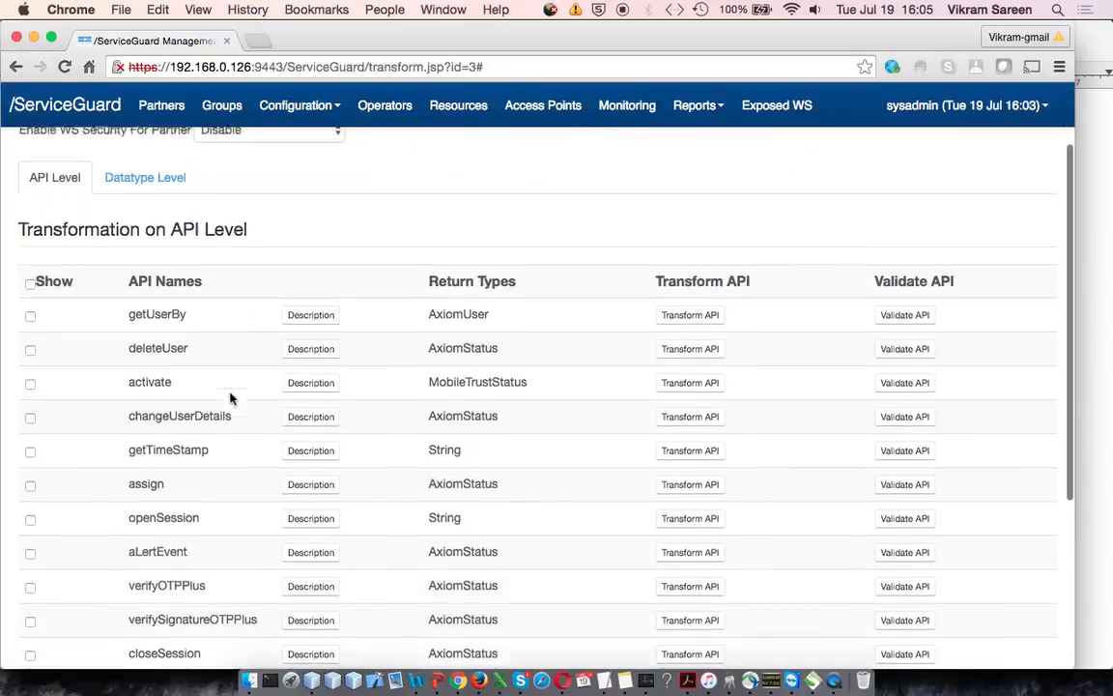
scroll(230, 397, "down", 2)
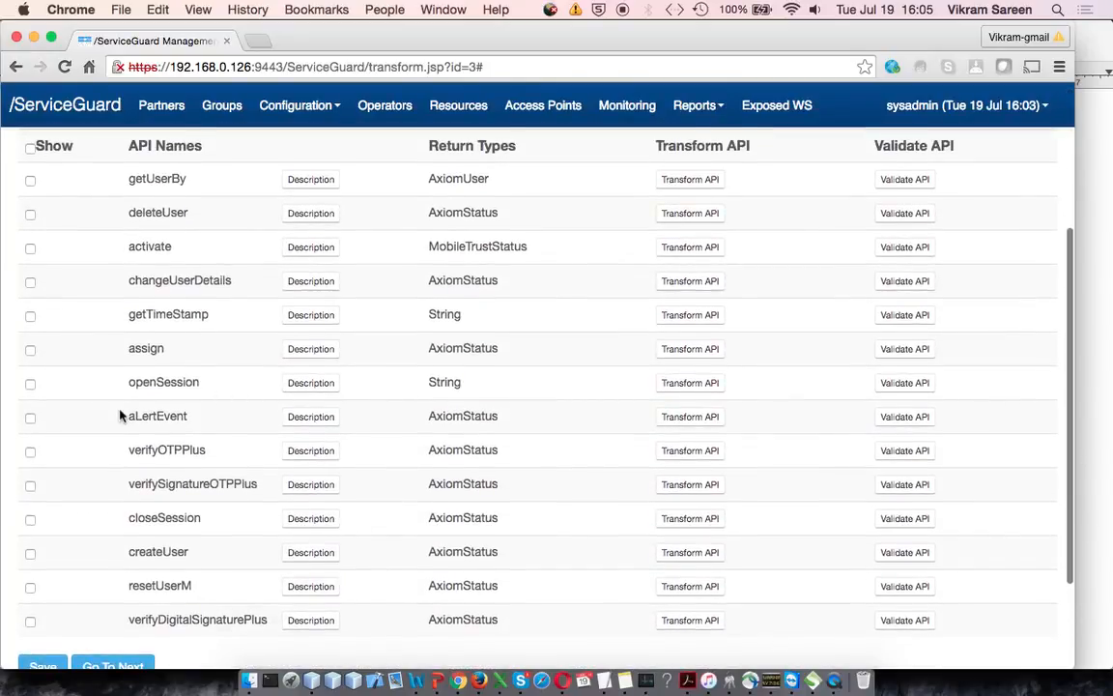
scroll(120, 415, "down", 2)
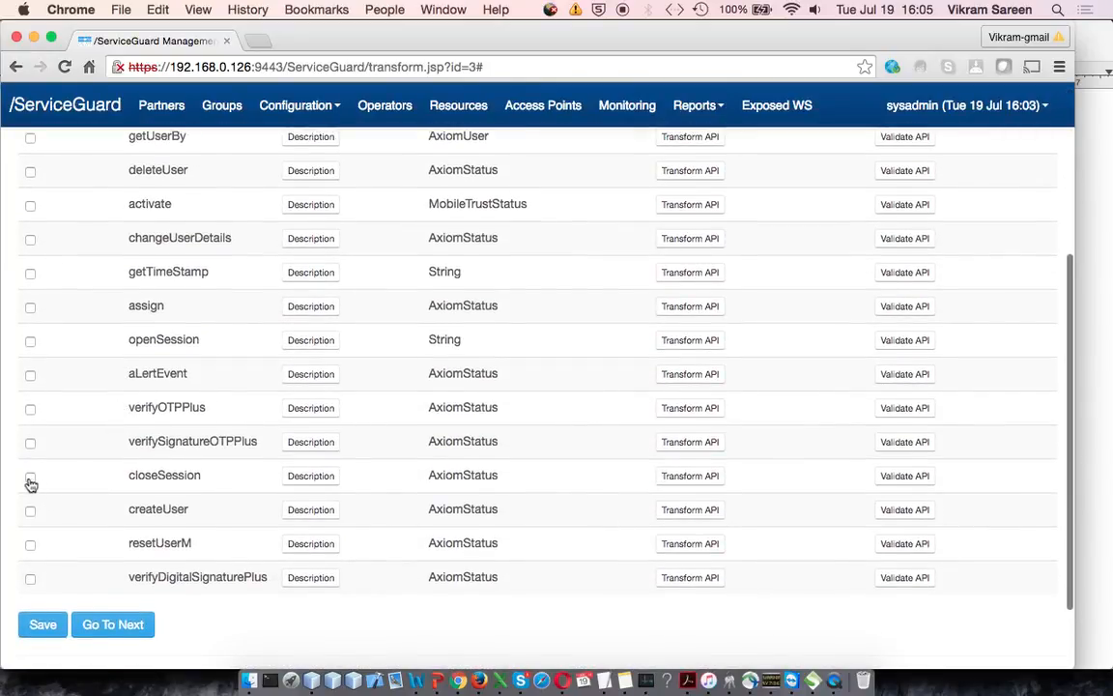
scroll(30, 485, "up", 1)
left_click(29, 509)
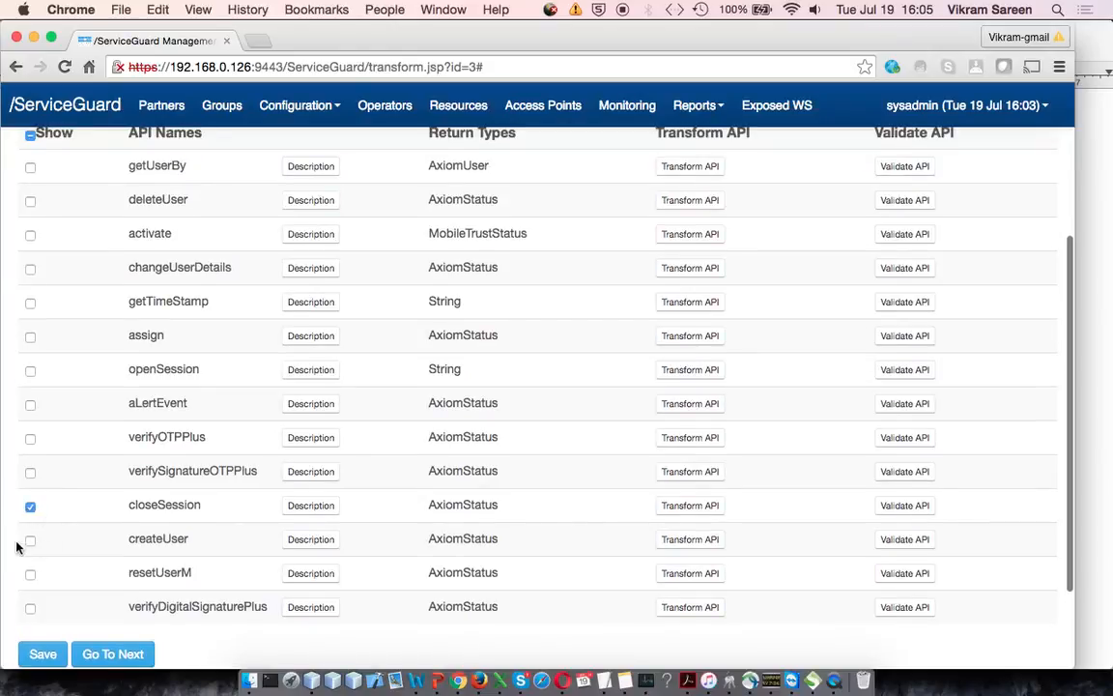
left_click(30, 542)
left_click(30, 542)
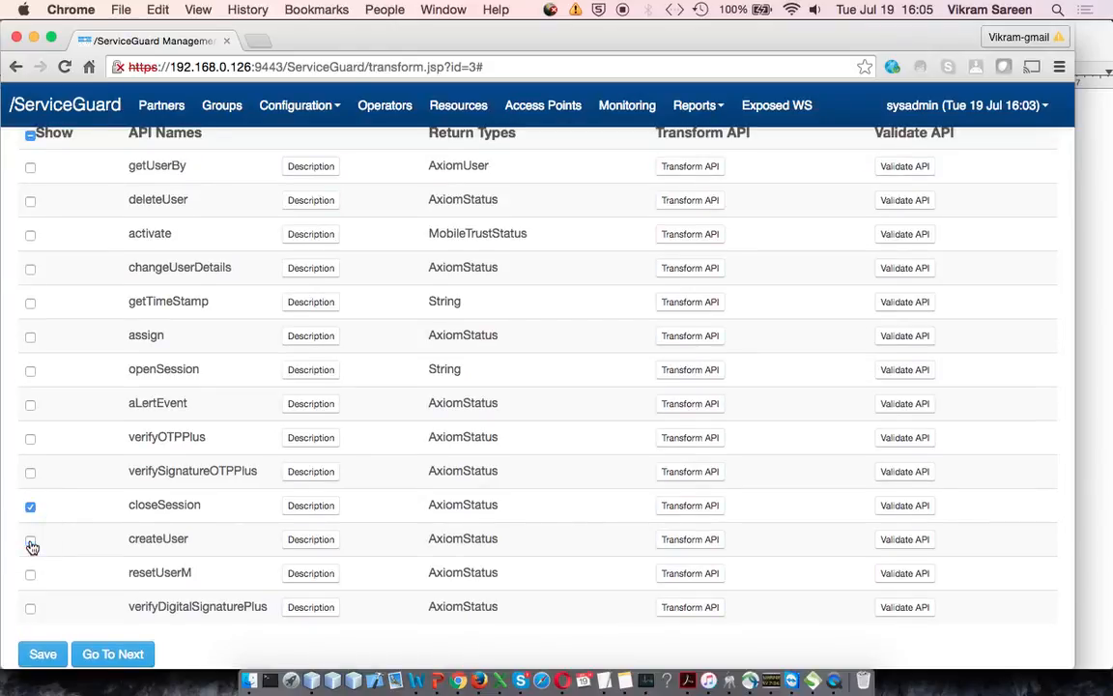
left_click(30, 440)
scroll(56, 275, "up", 1)
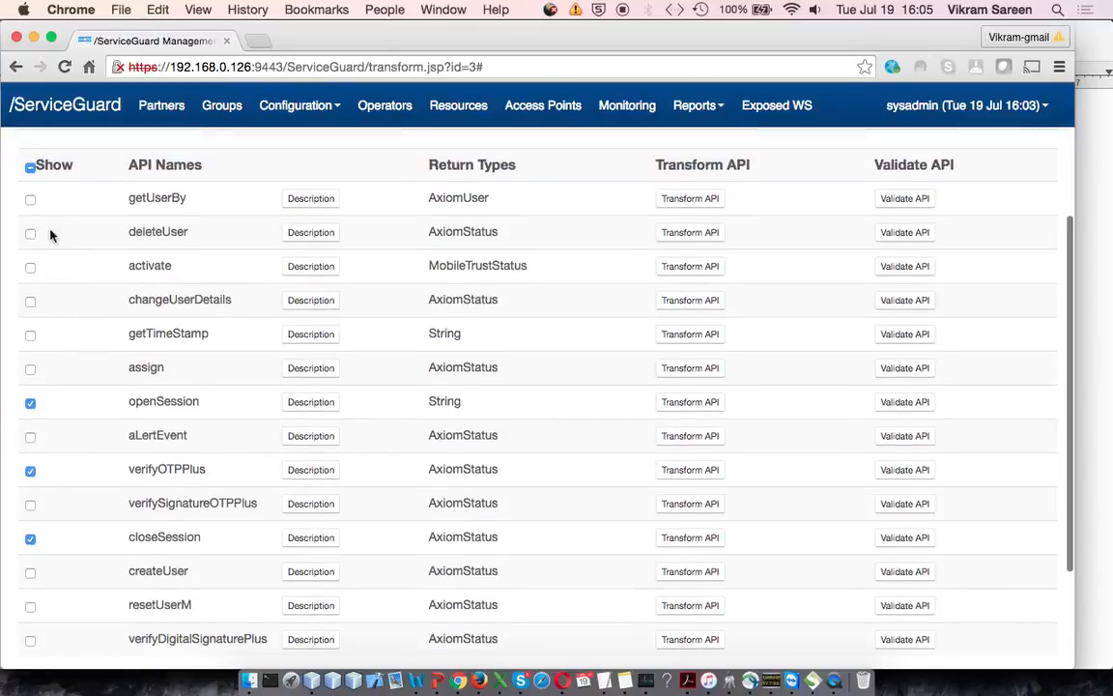
left_click(30, 200)
scroll(174, 384, "down", 4)
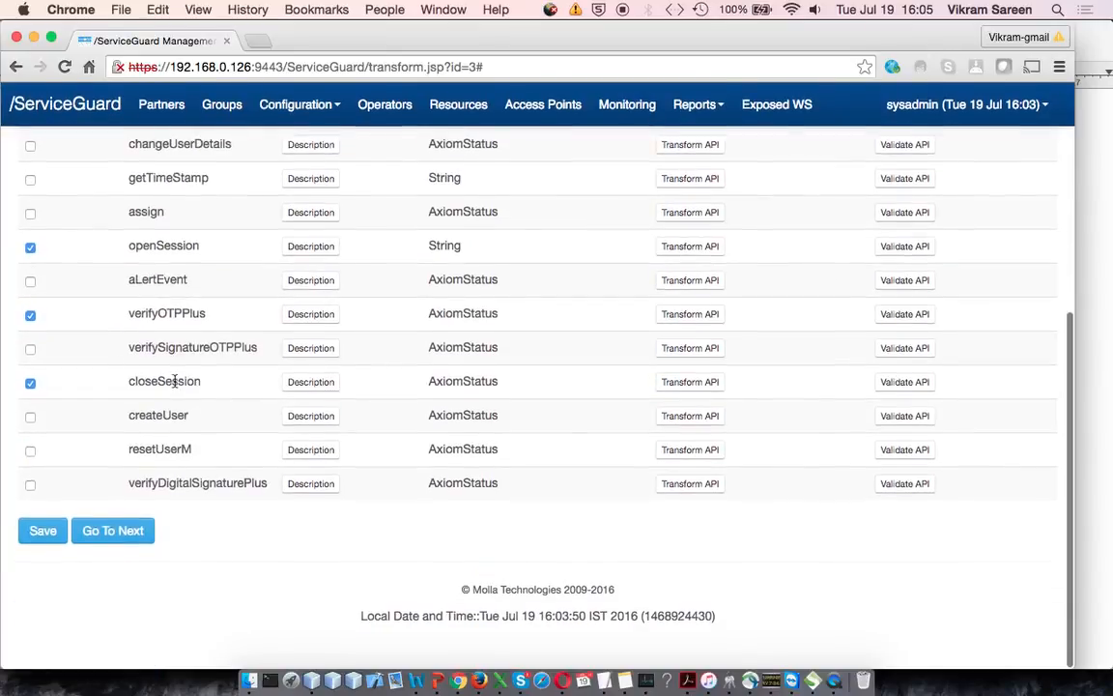
left_click(43, 532)
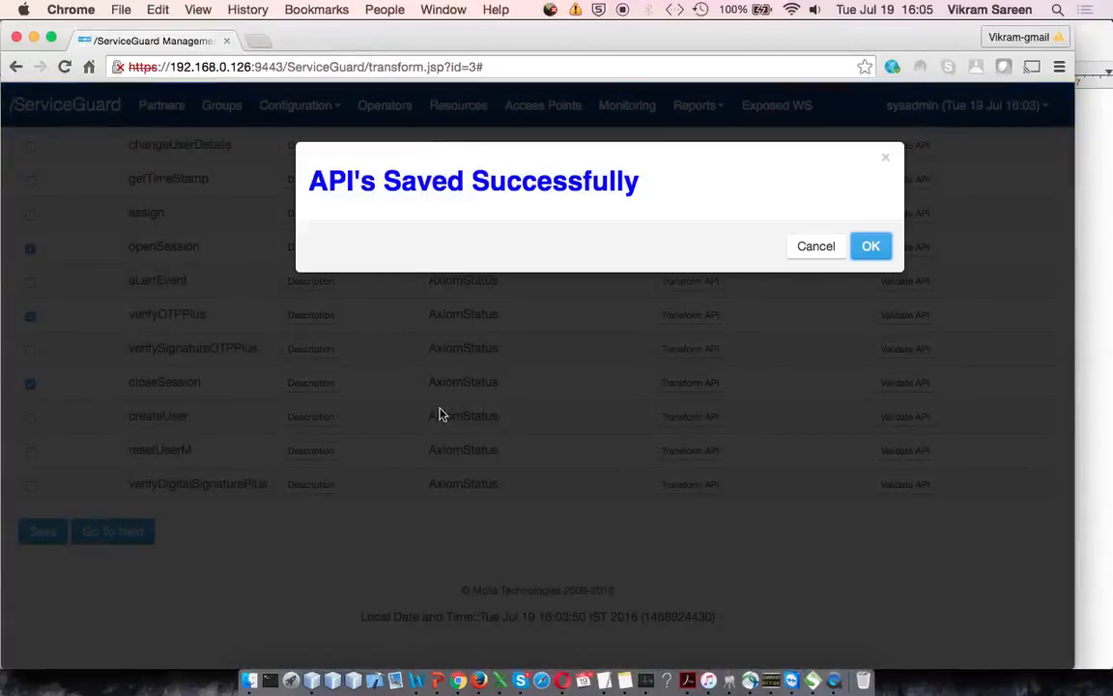
left_click(871, 245)
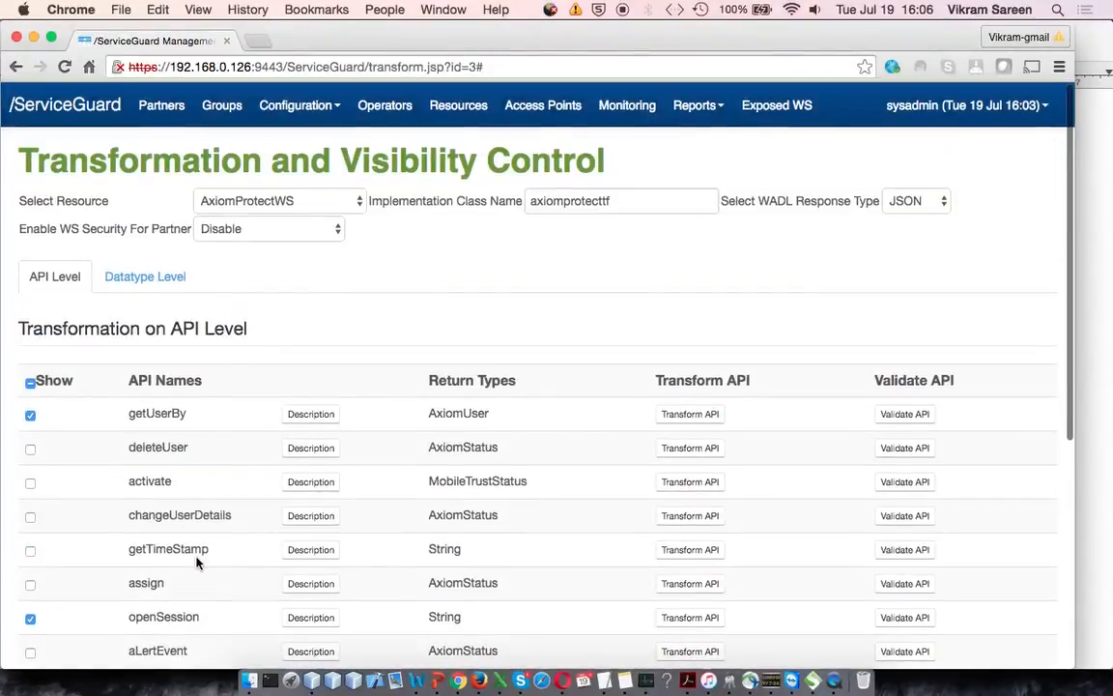
Step: Proceed to the publishing page and publish the DemoWebService access point with its GlobalSignWS and AxiomProtectWS resources
scroll(196, 564, "down", 5)
scroll(196, 563, "down", 2)
left_click(137, 539)
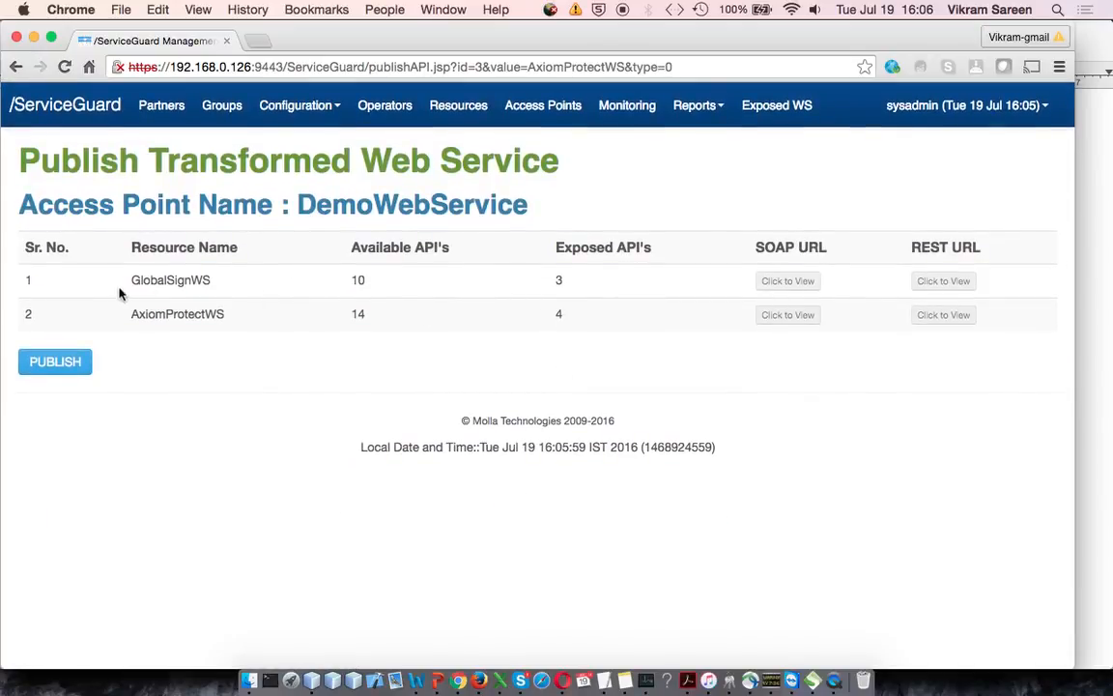
left_click(182, 280)
double_click(156, 280)
double_click(157, 314)
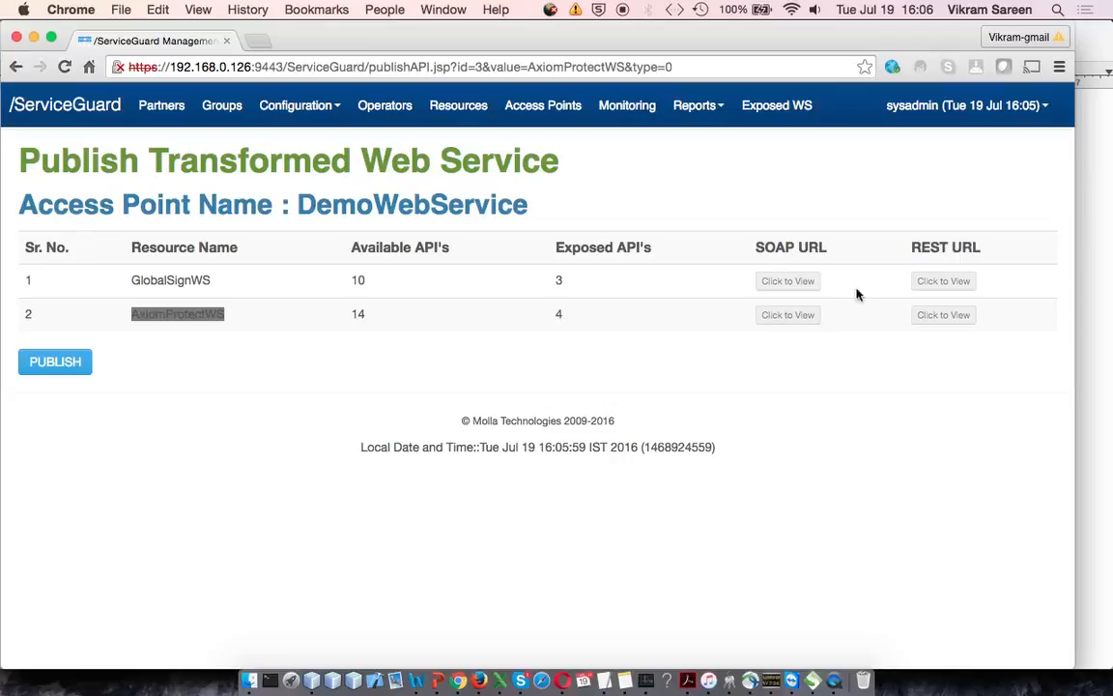
left_click(77, 363)
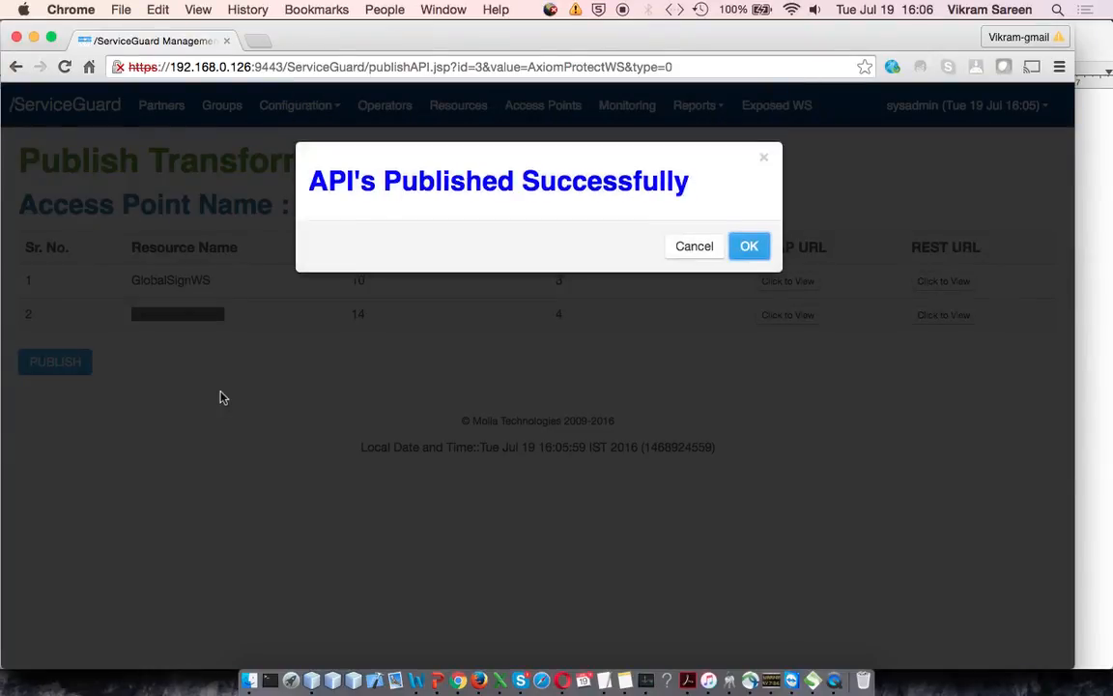
left_click(749, 247)
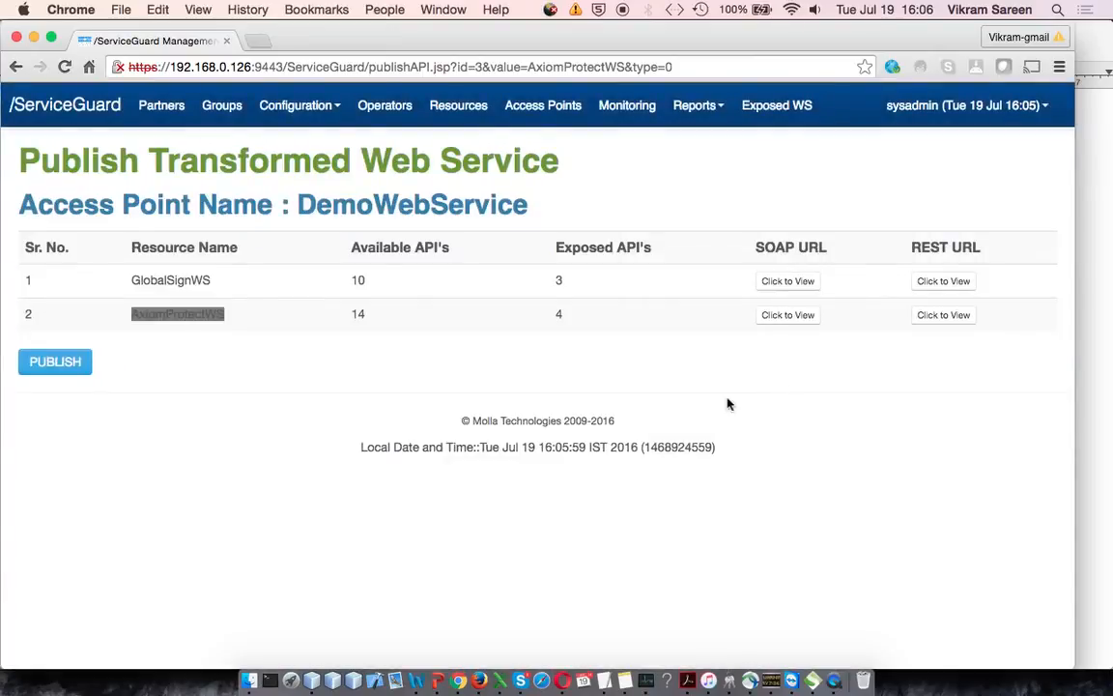
Step: View the published SOAP and REST URLs of both AxiomProtectWS and GlobalSignWS
left_click(804, 319)
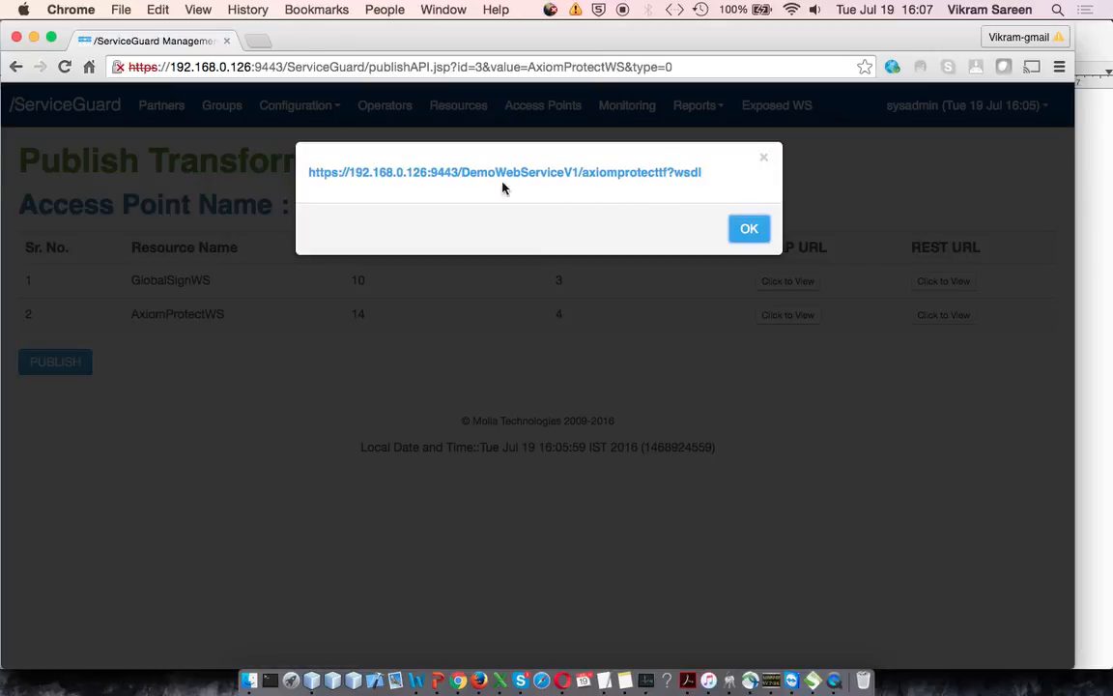
left_click(750, 230)
left_click(806, 280)
left_click(737, 231)
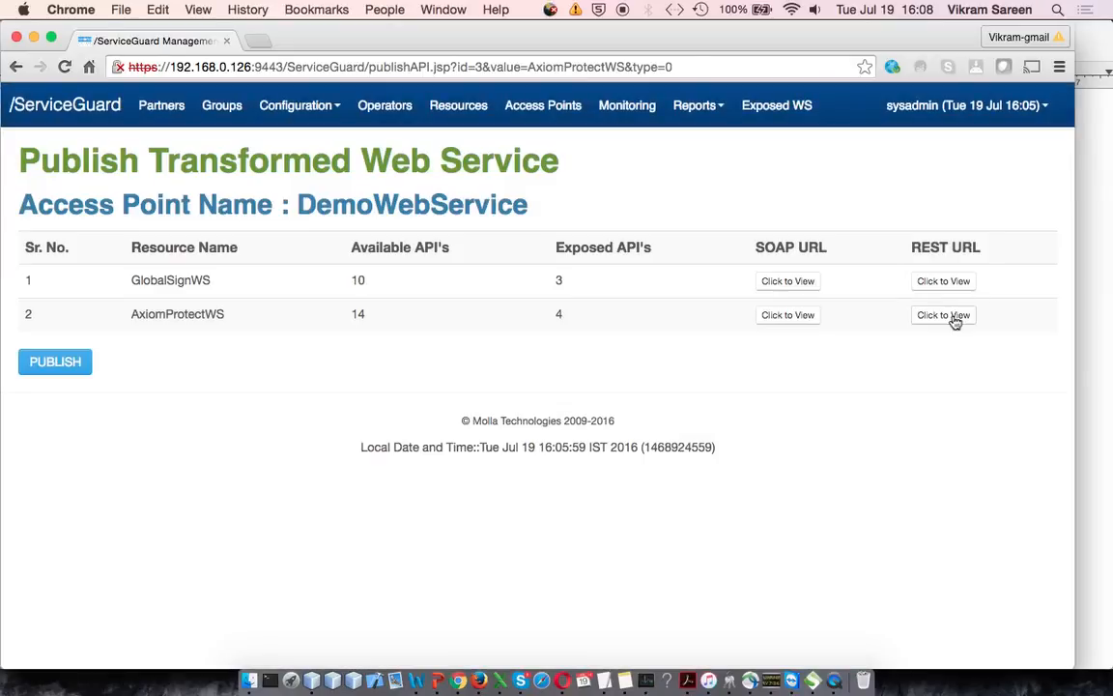
left_click(951, 317)
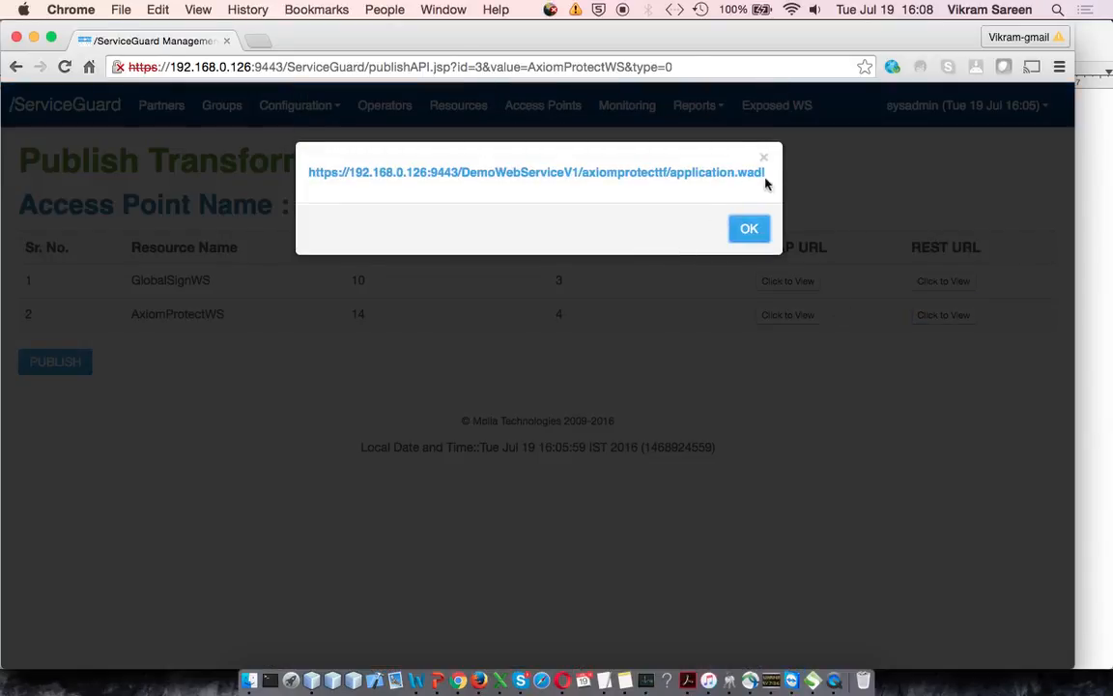
left_click(754, 236)
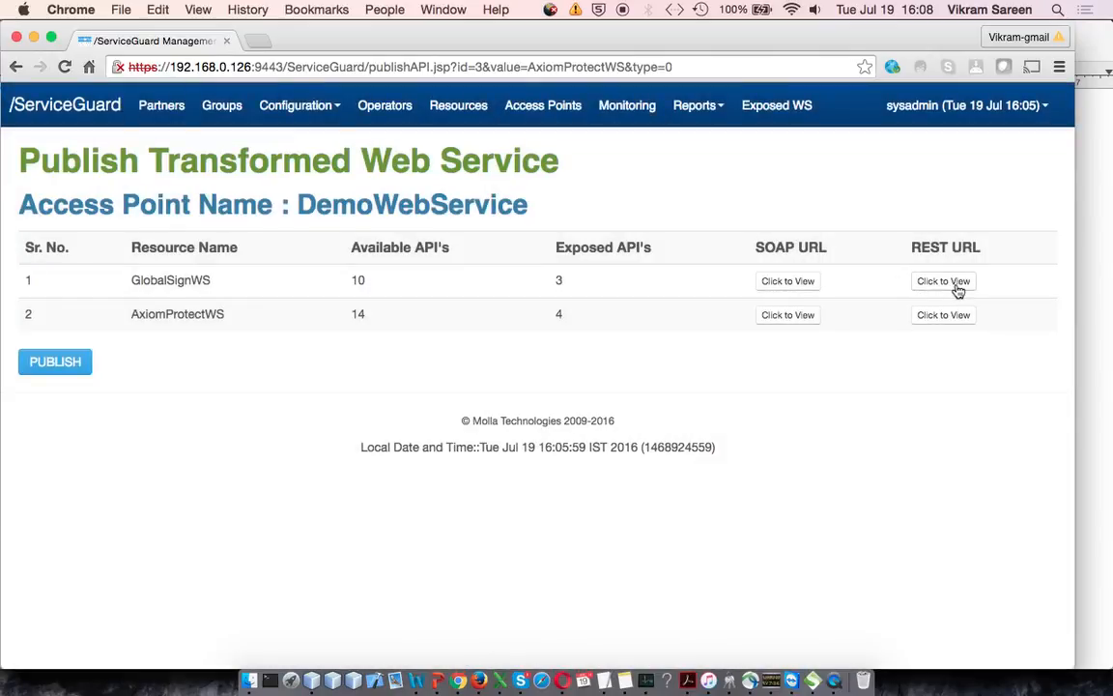
left_click(951, 283)
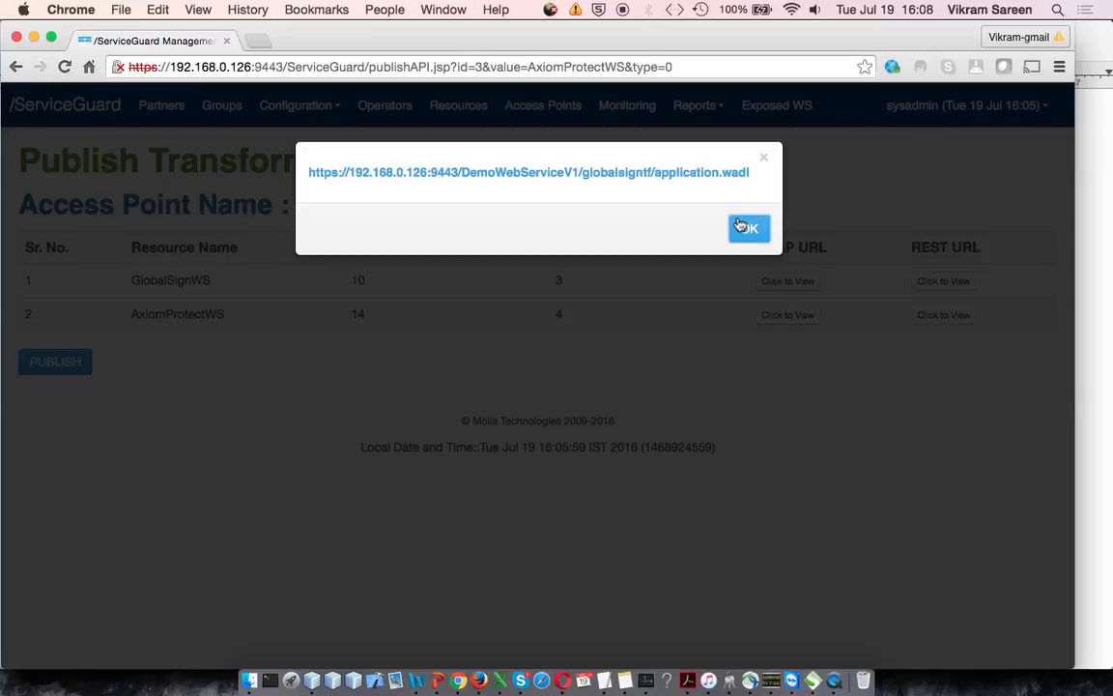
left_click(740, 226)
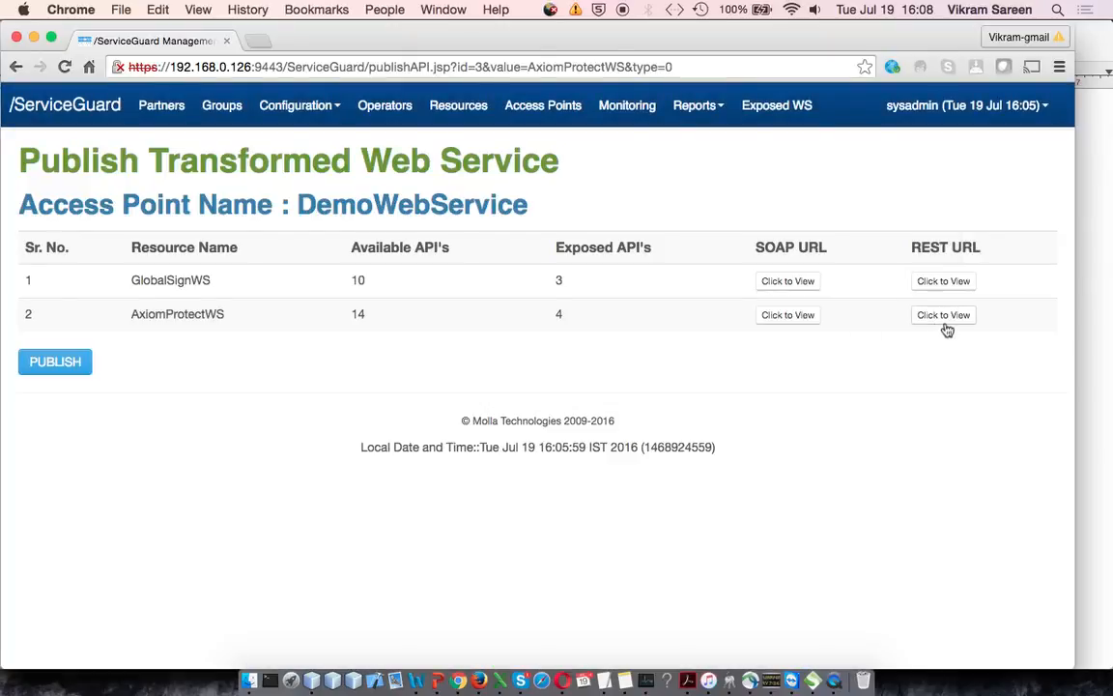
Step: Open the published SOAP WSDL of AxiomProtectWS and examine the operations it exposes
left_click(802, 318)
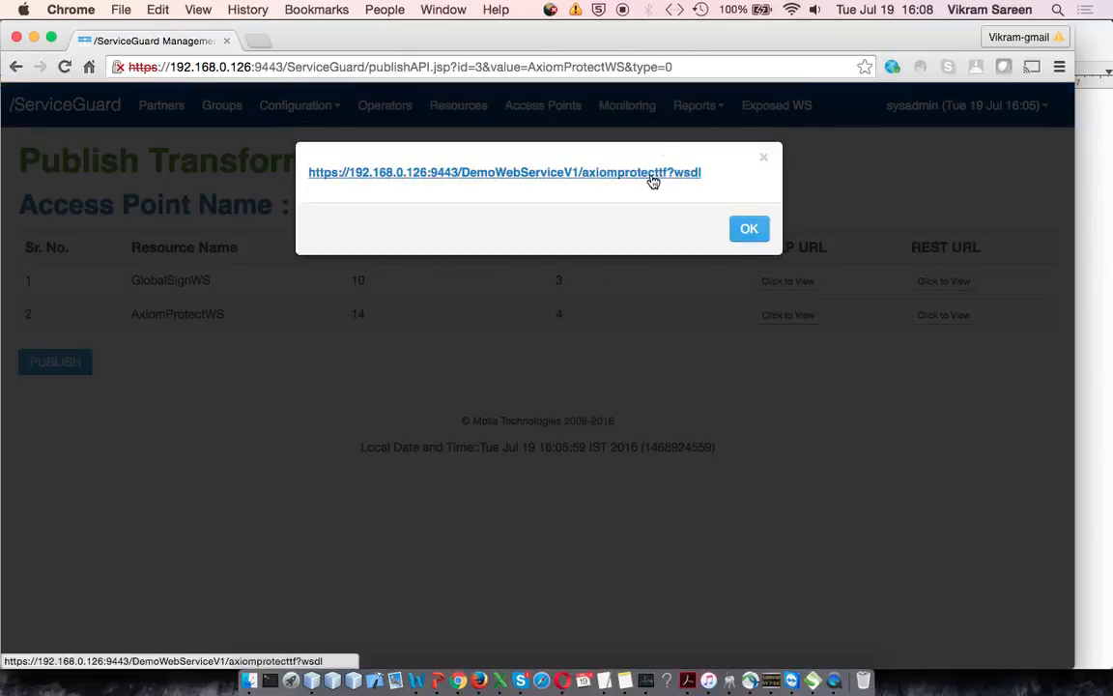
left_click(656, 173)
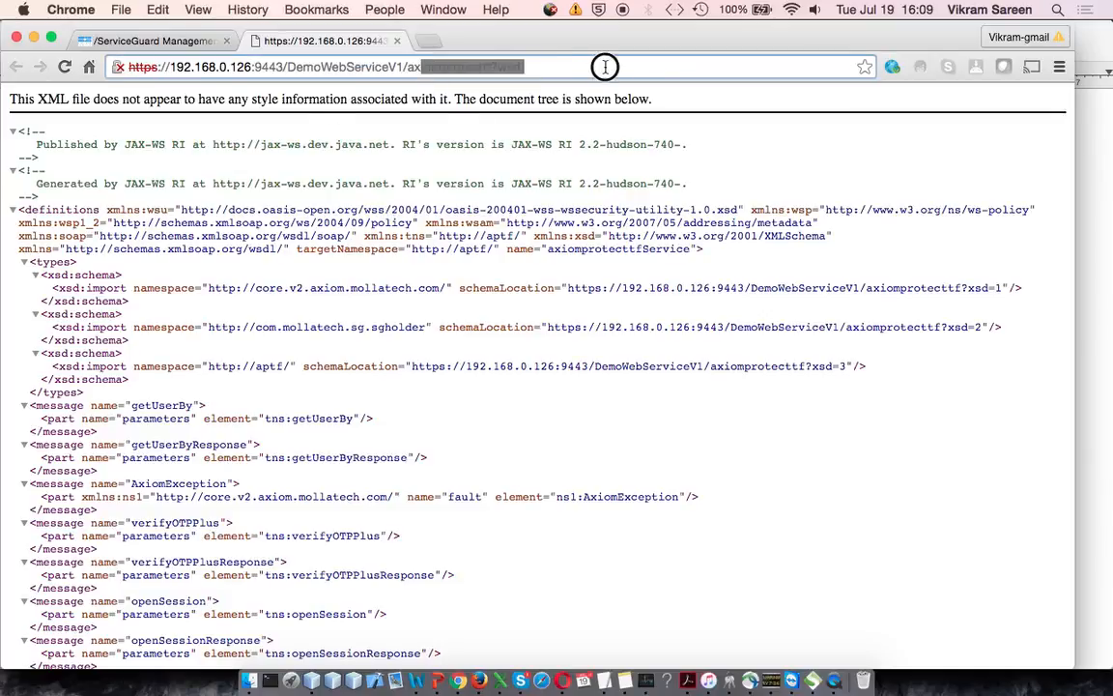
scroll(512, 260, "down", 3)
scroll(510, 268, "down", 7)
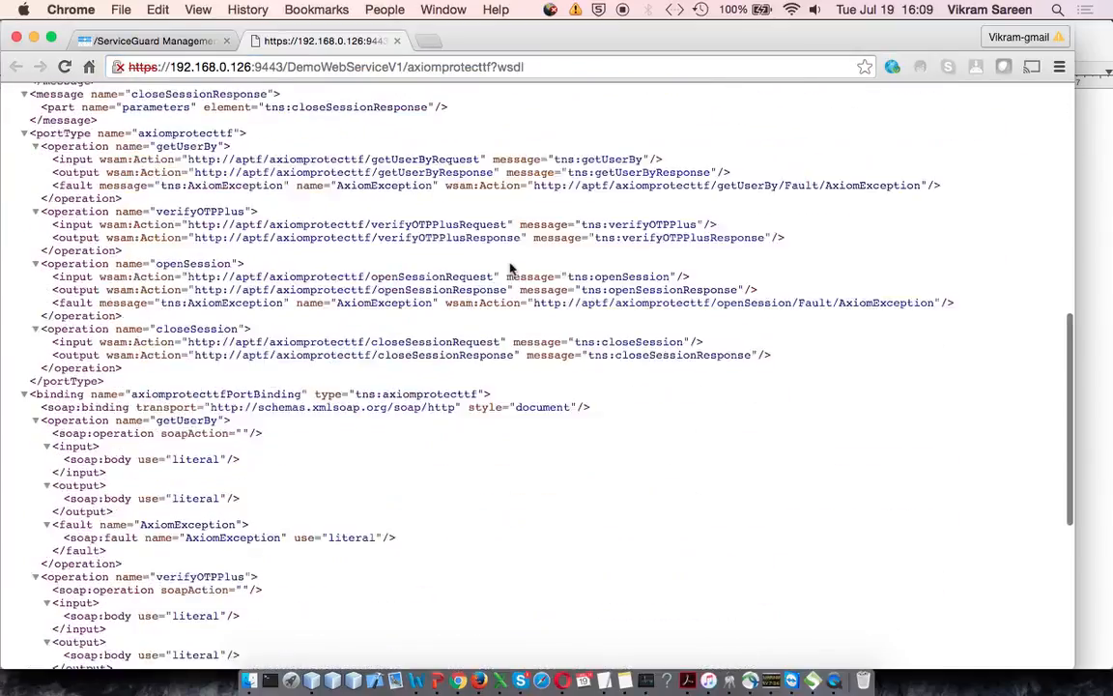
Step: Copy the original MobileTrustInterfaceImpl?wsdl address from the TextEdit notes and return to Chrome
left_click(594, 677)
left_click(398, 189)
key("super+shift+Left")
key("super+c")
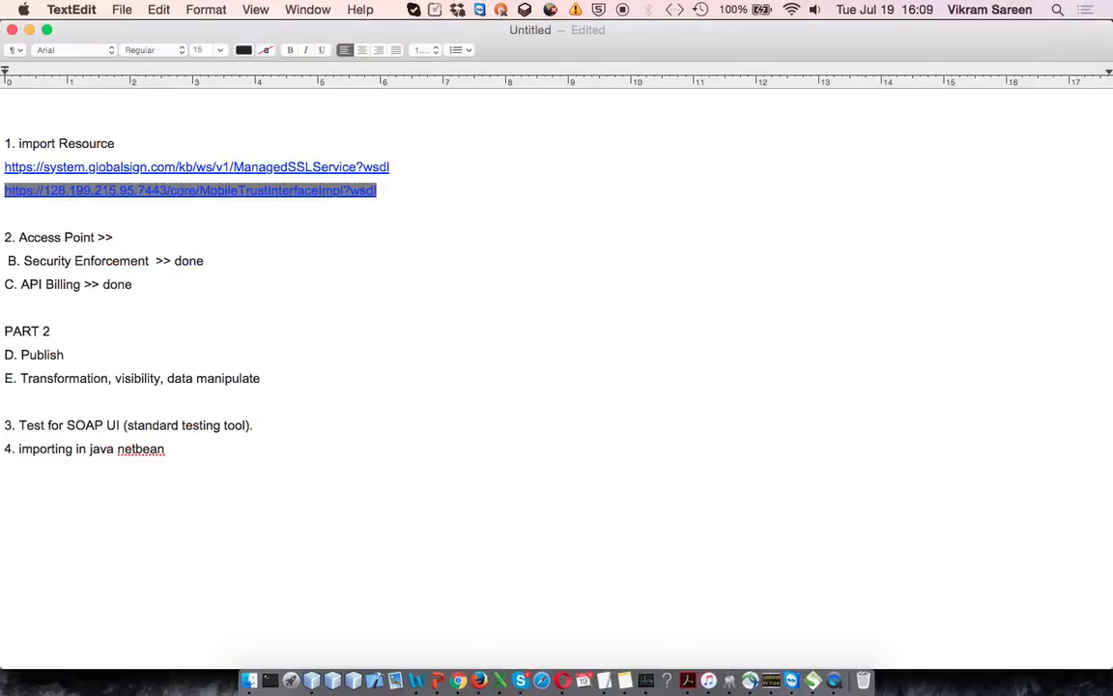
key("super+Tab")
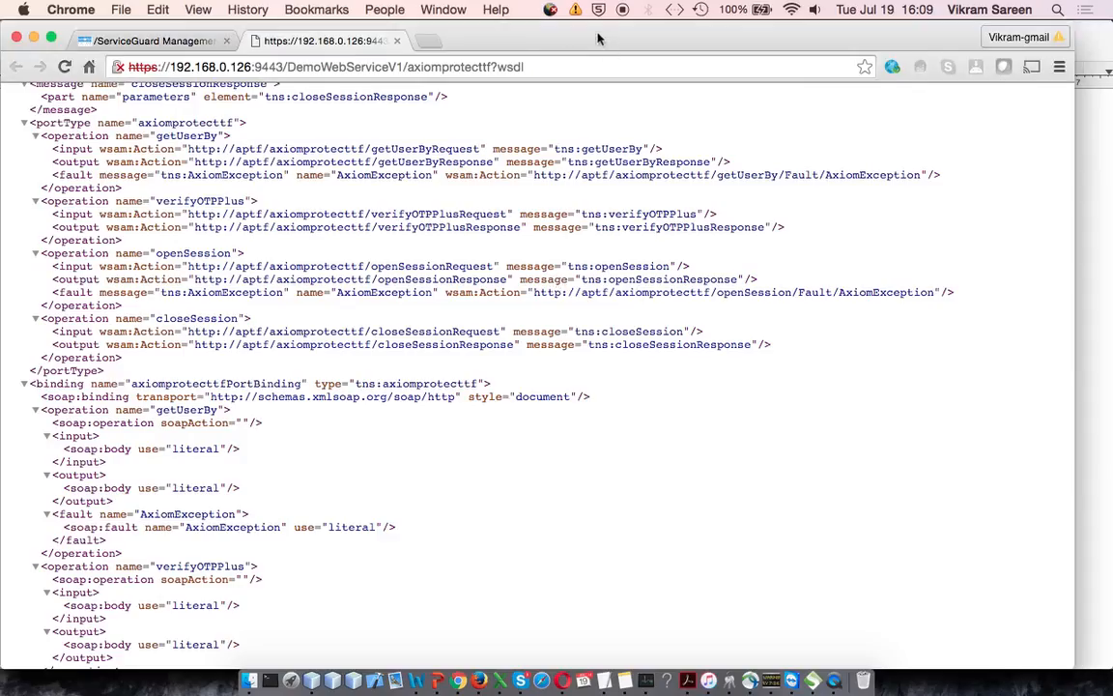
Step: Open the copied MobileTrustInterfaceImpl WSDL in a new tab, proceeding past the privacy warning, and examine its operations
left_click(436, 42)
key("super+v")
key("Return")
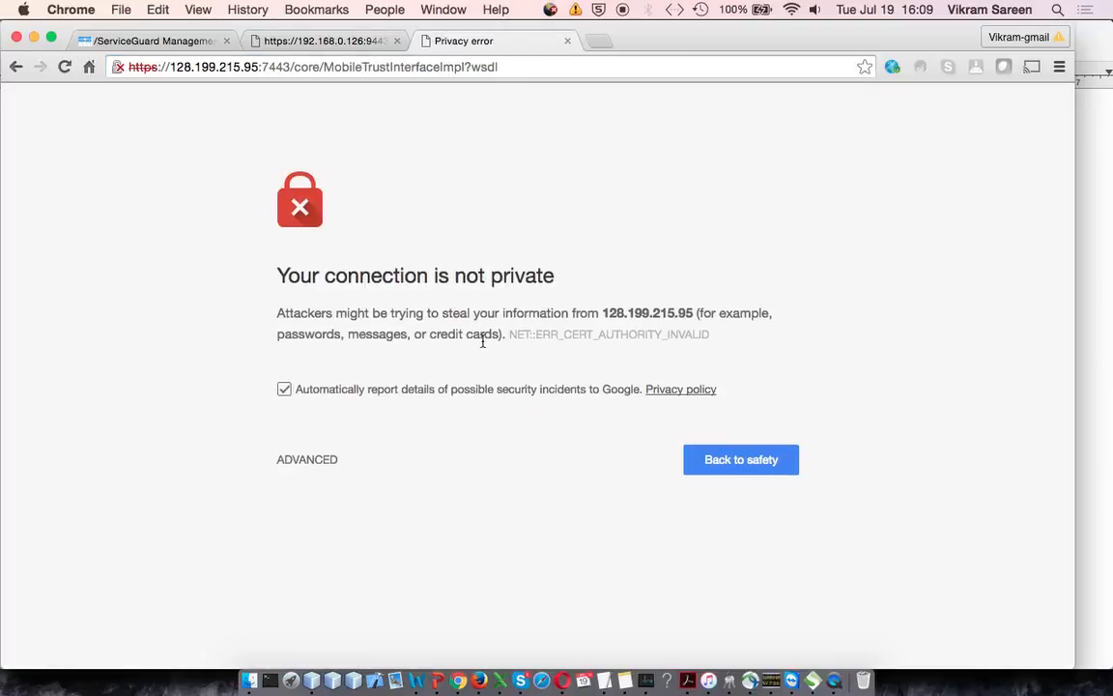
left_click(319, 462)
left_click(340, 612)
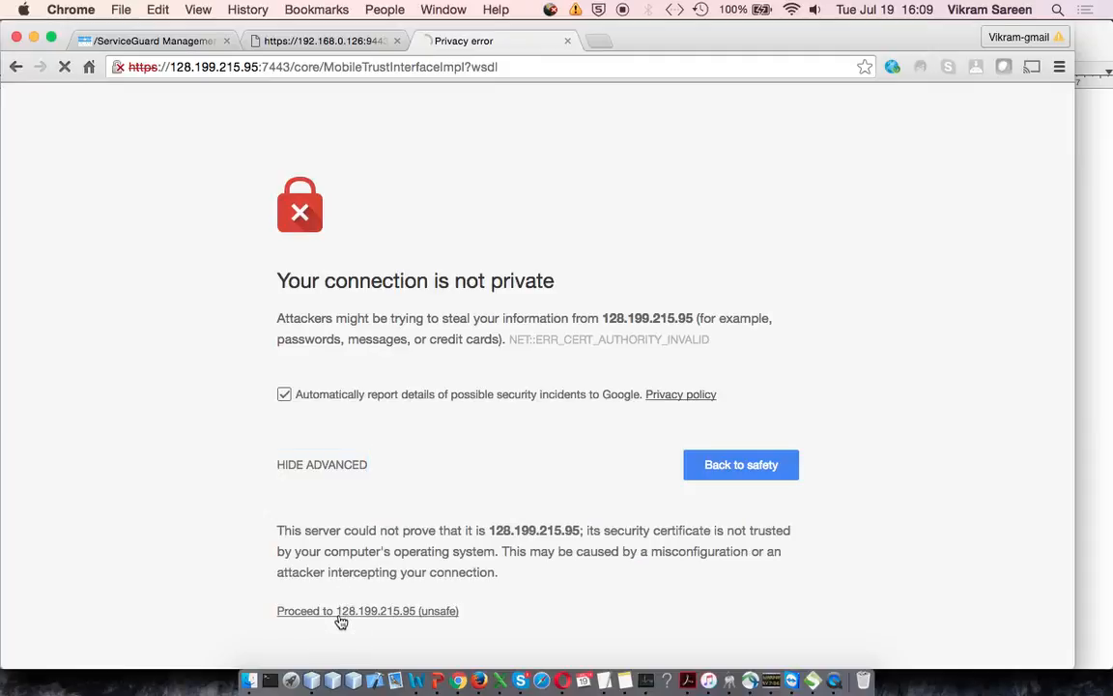
scroll(541, 593, "down", 15)
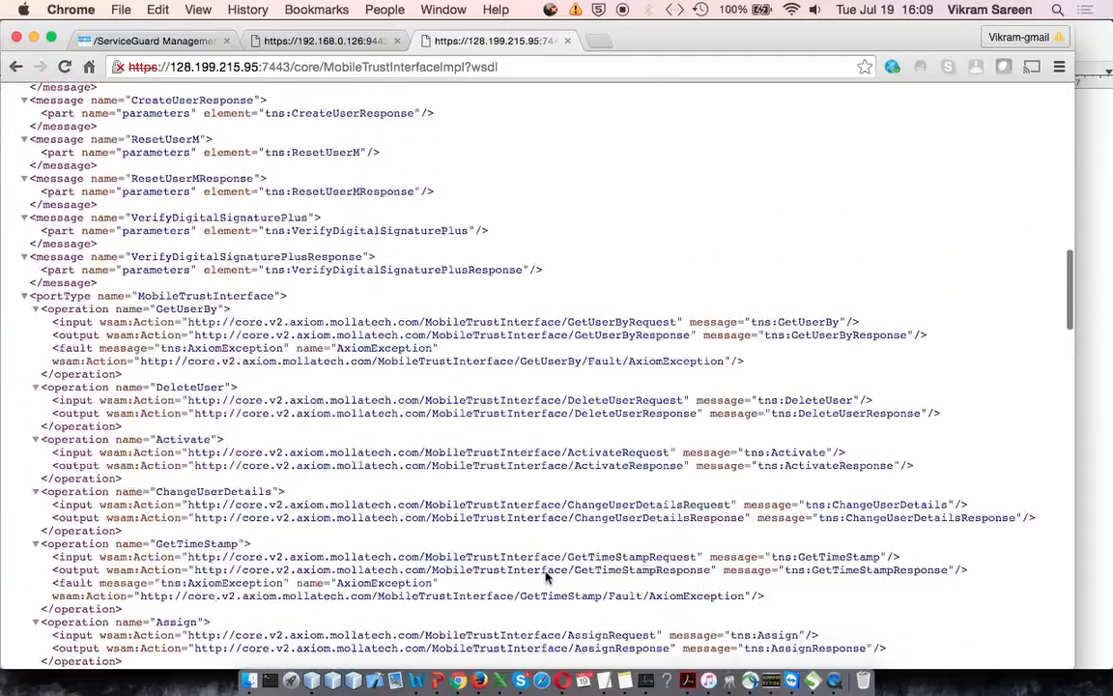
scroll(546, 576, "down", 20)
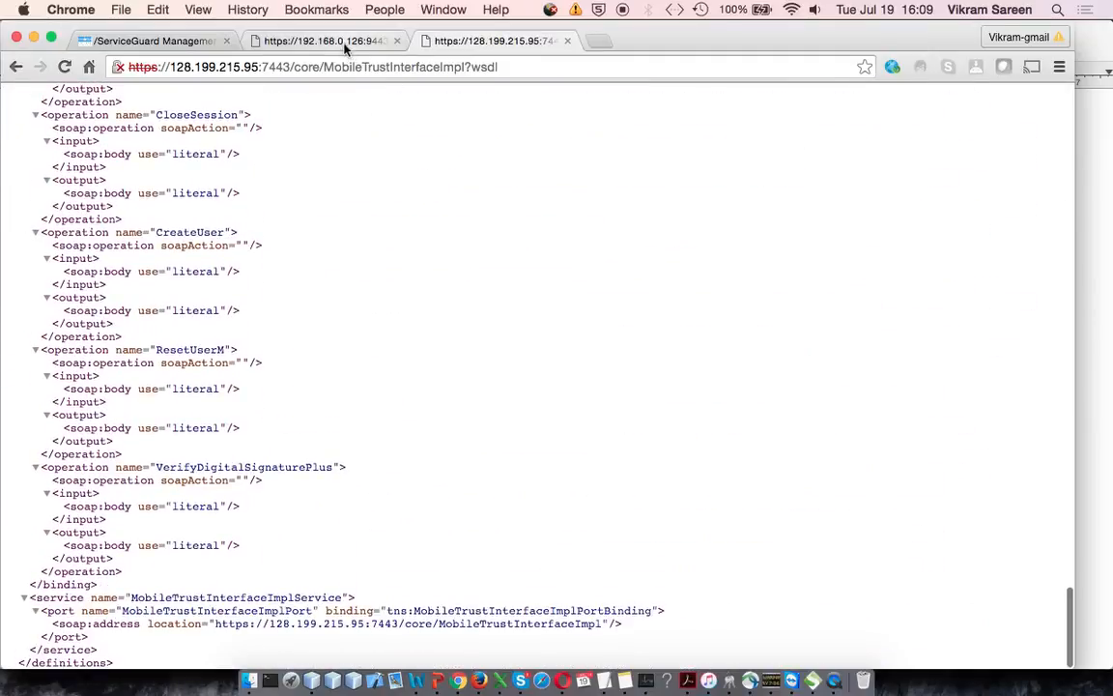
Step: Return to the published axiomprotecttf WSDL and look through it for comparison with the original service
left_click(323, 40)
scroll(461, 385, "down", 5)
scroll(461, 385, "up", 15)
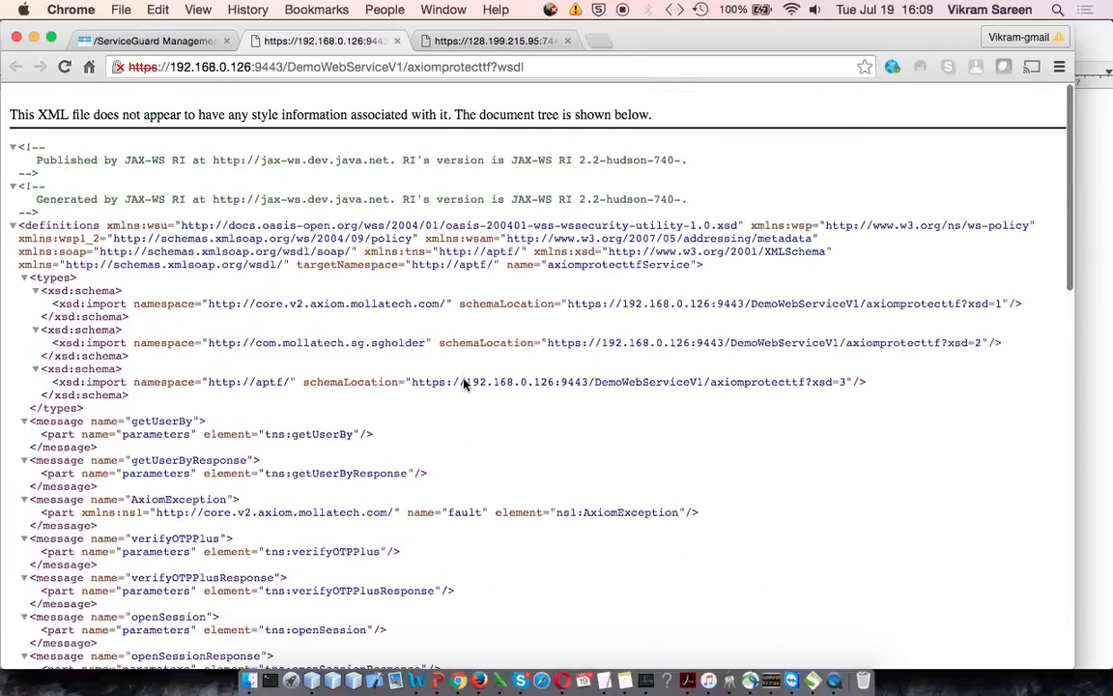
Step: In the TextEdit notes, remove the blank line above "3. Test for SOAP UI (standard testing tool)." and select that item
left_click(604, 680)
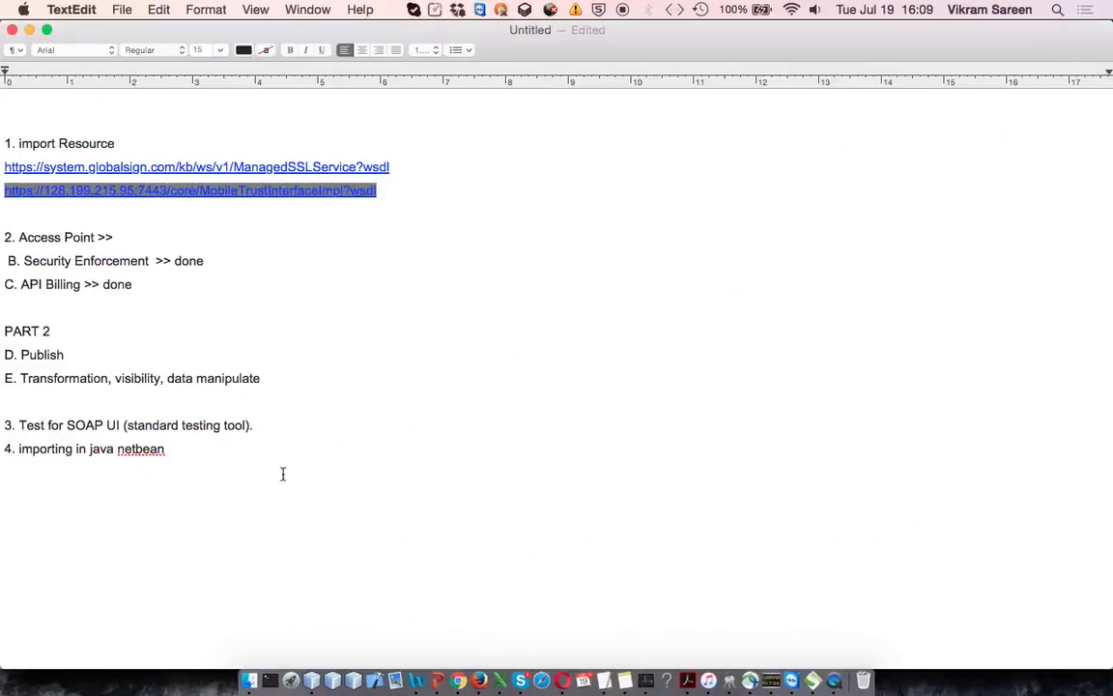
left_click_drag(232, 404, 104, 390)
key("Right")
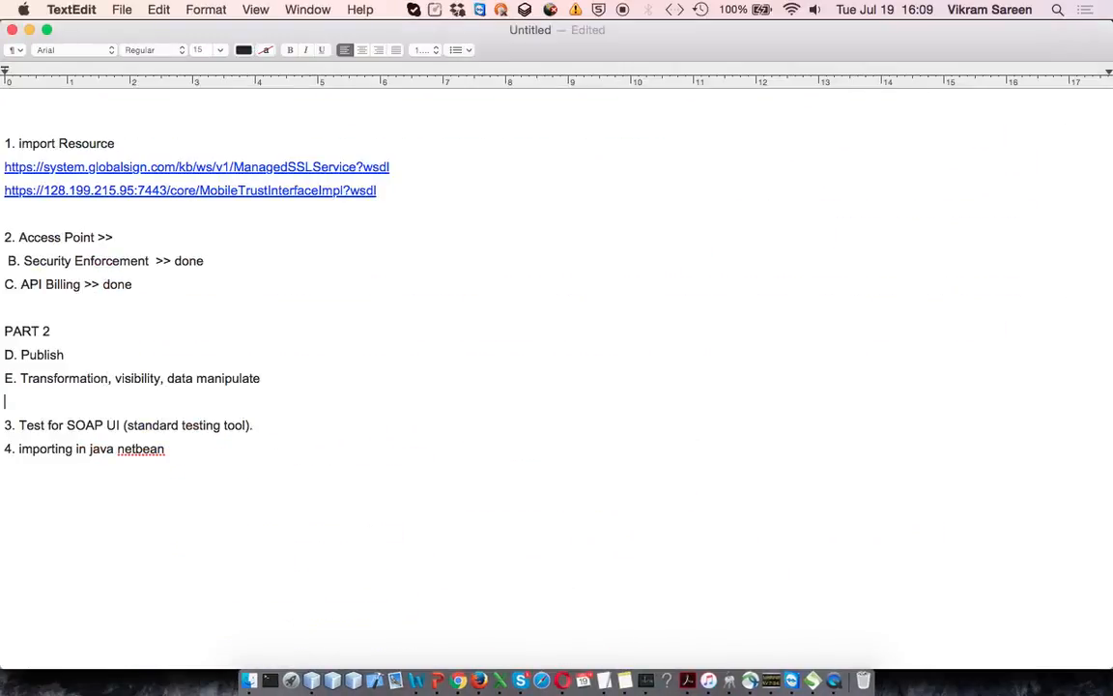
key("Delete")
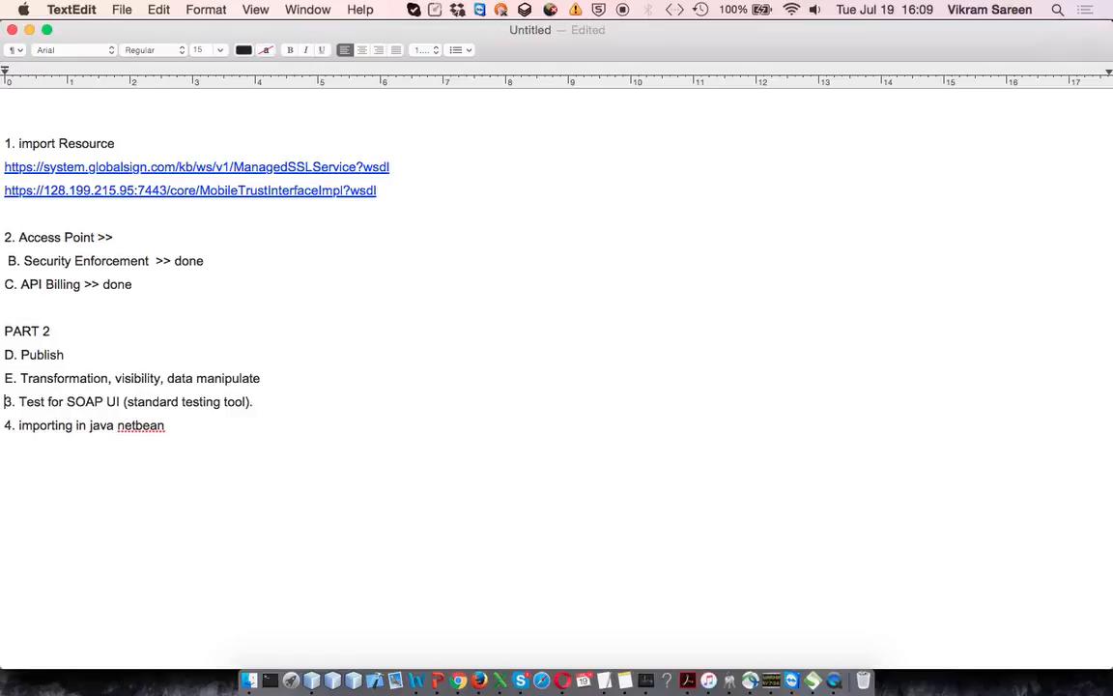
key("shift+Down")
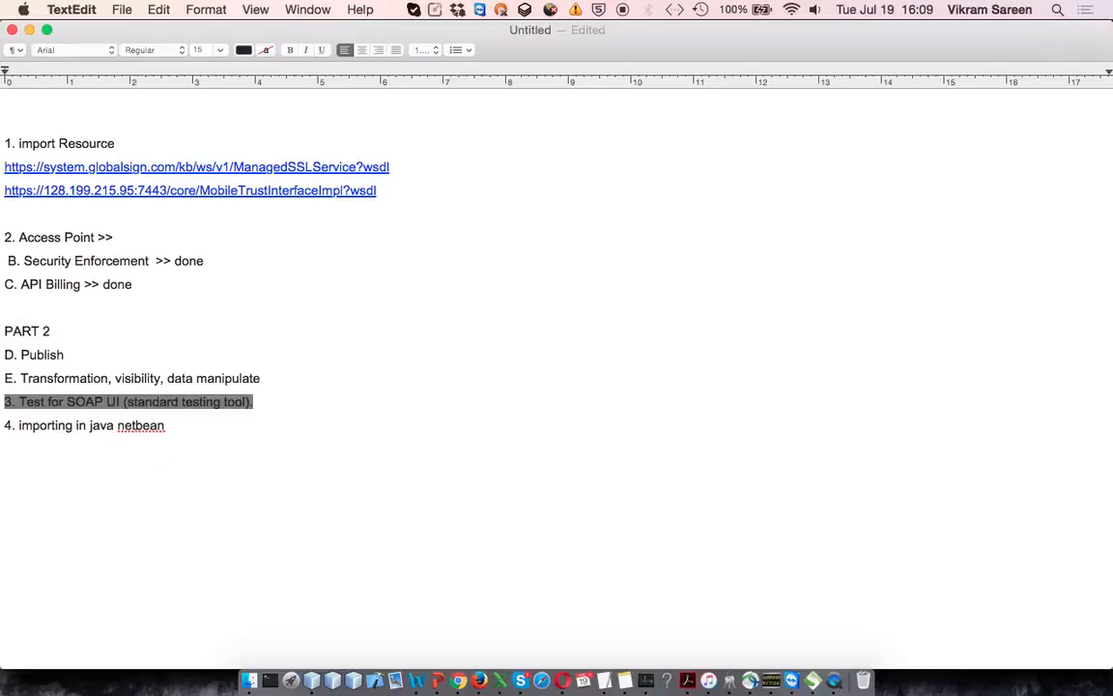
Step: Copy the original MobileTrustInterfaceImpl?wsdl address from its Chrome tab and switch to SoapUI
left_click(813, 681)
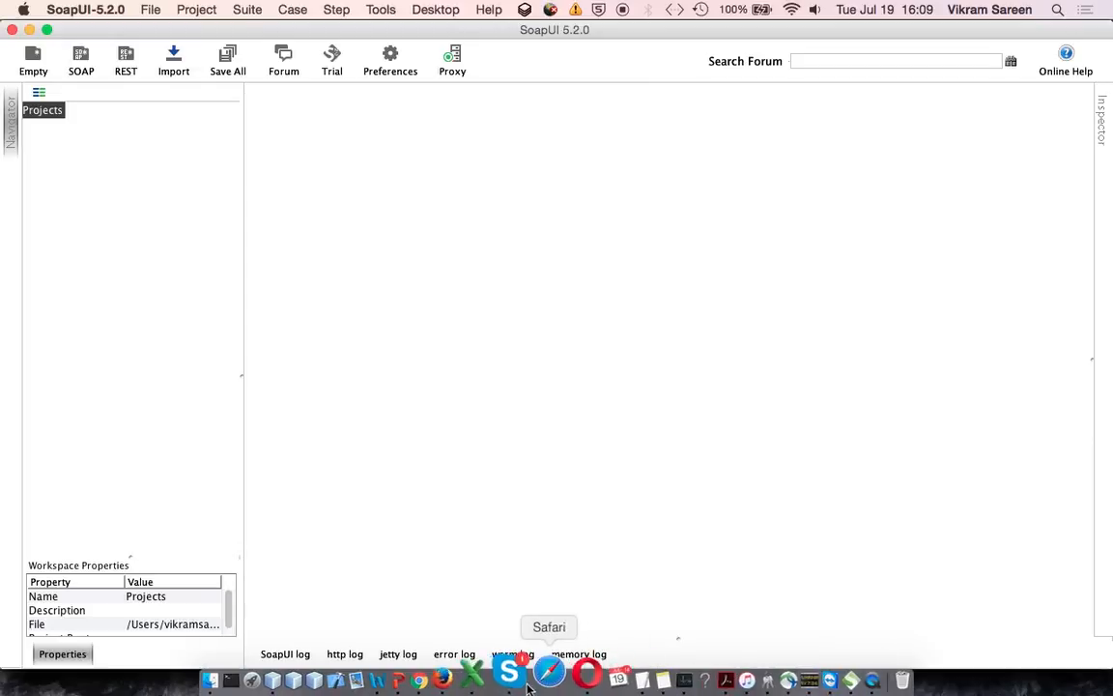
left_click(454, 674)
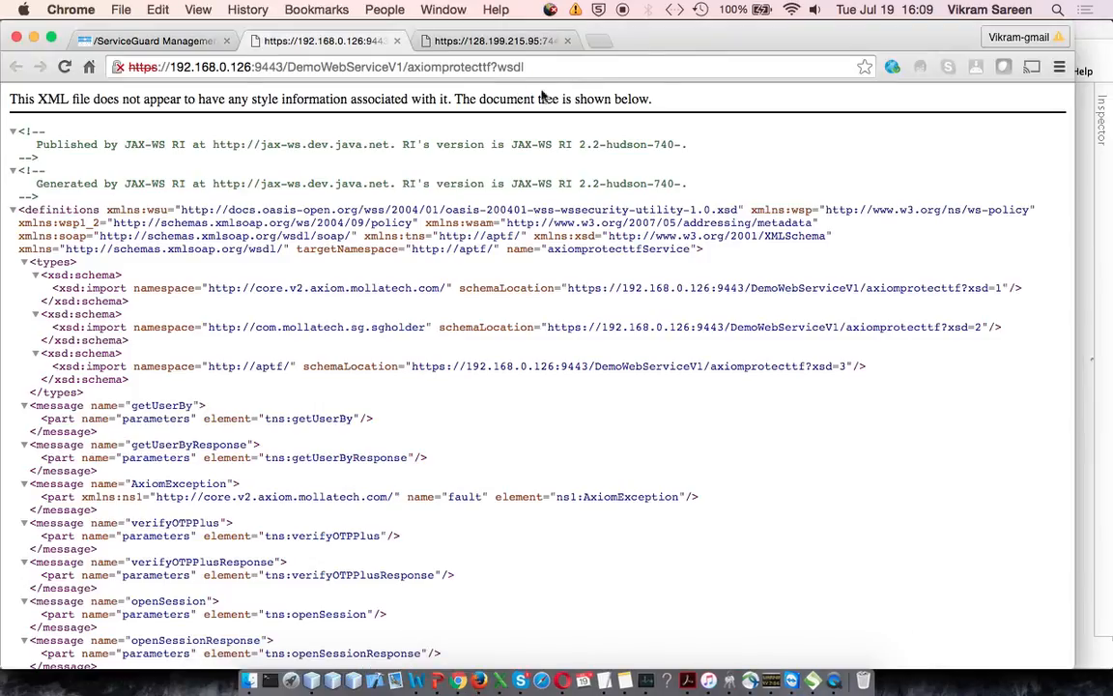
left_click(585, 67)
left_click(477, 41)
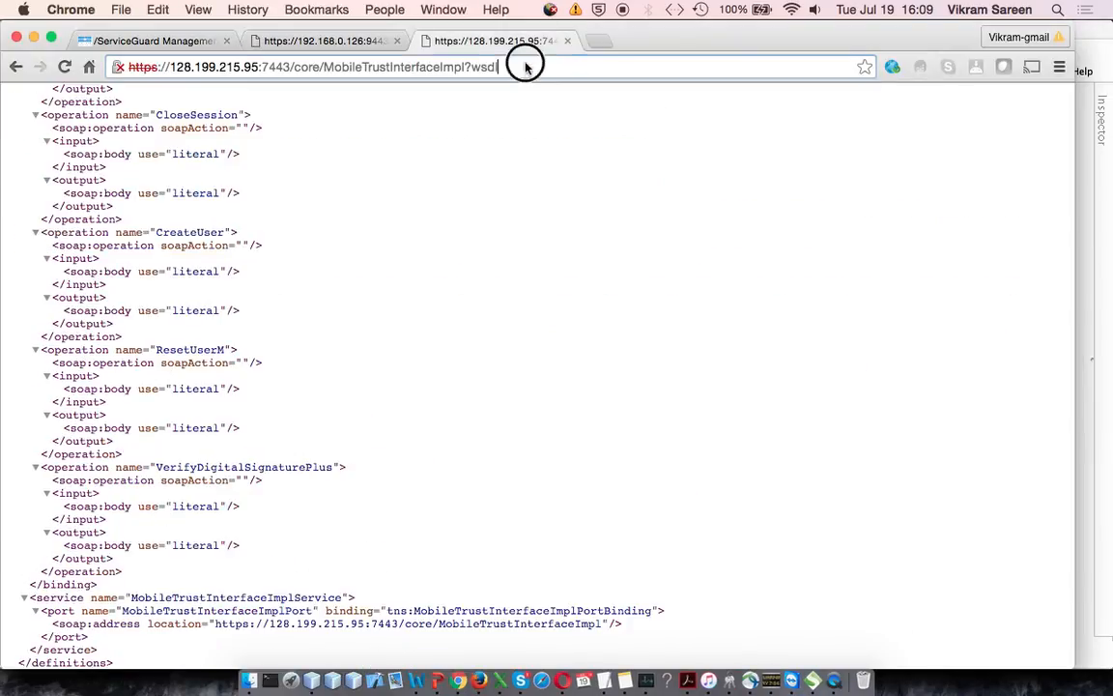
left_click(525, 64)
key("super+c")
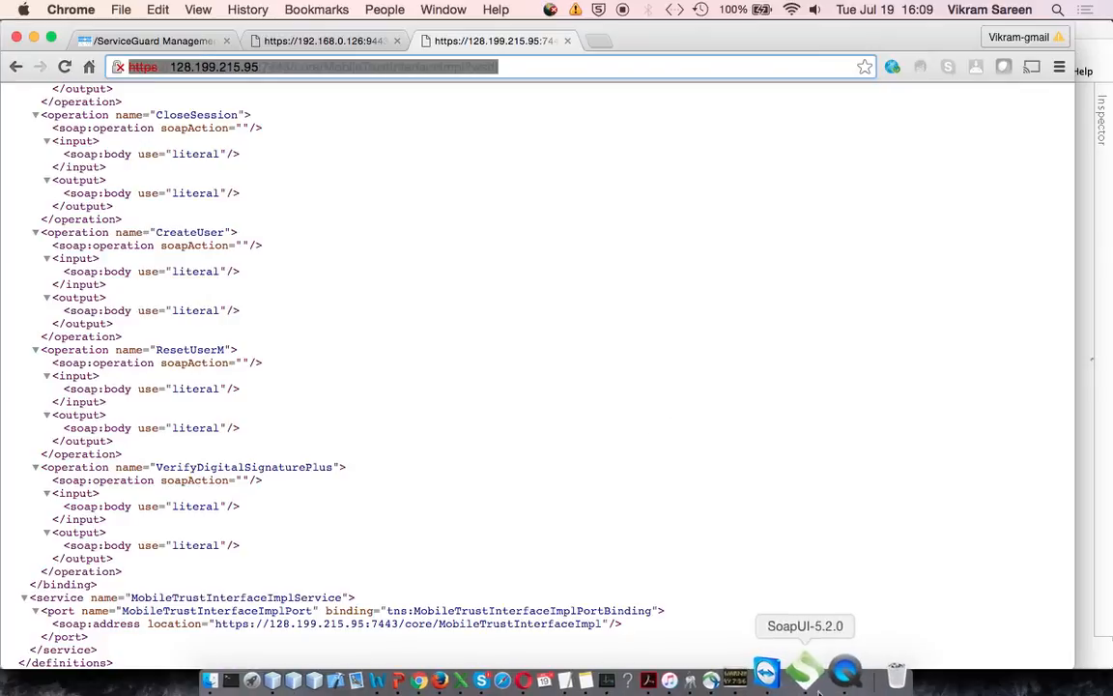
left_click(814, 677)
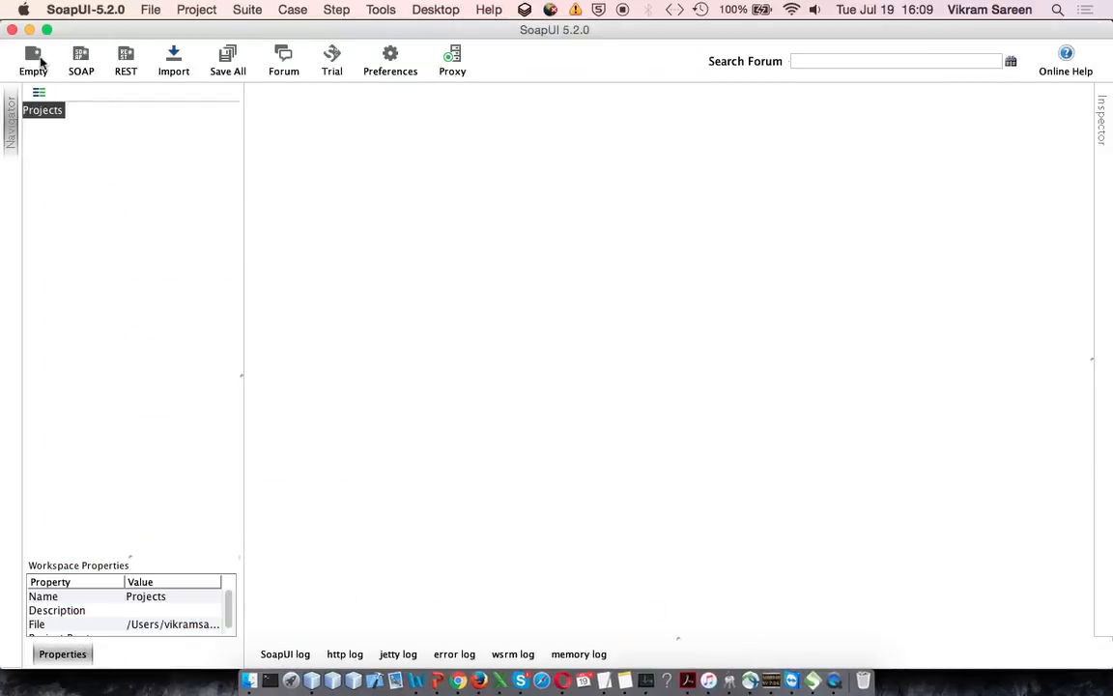
Step: Create a SOAP project named AxiomProtectOrg from the copied MobileTrustInterfaceImpl WSDL, with sample requests, and collapse its binding
left_click(84, 63)
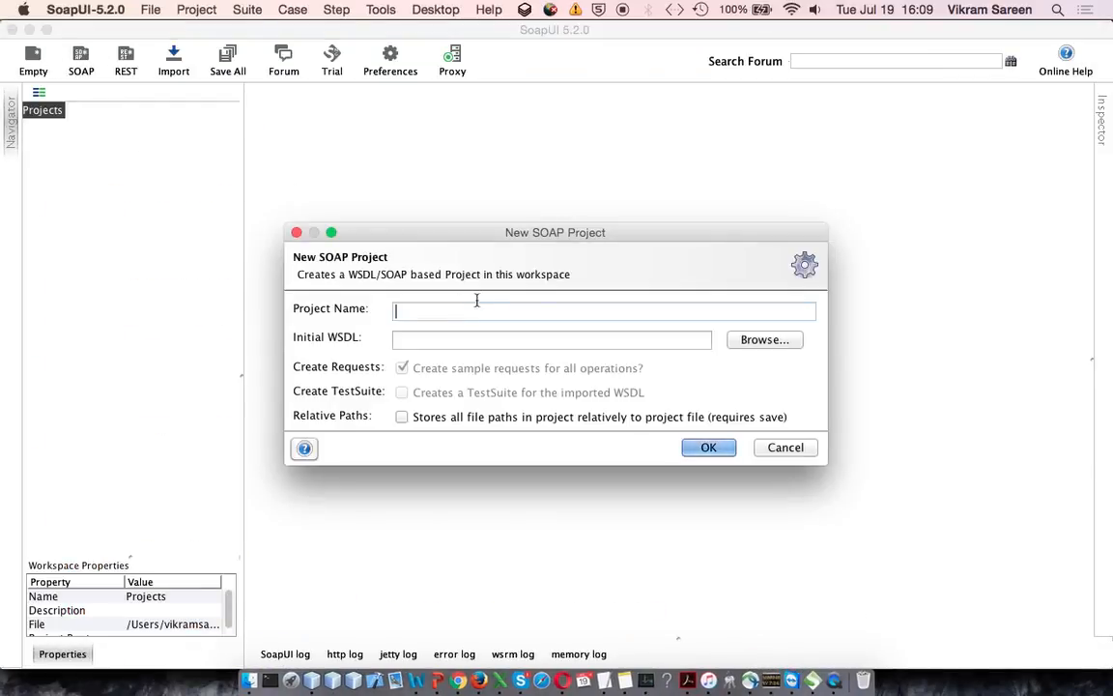
left_click(479, 338)
key("super+v")
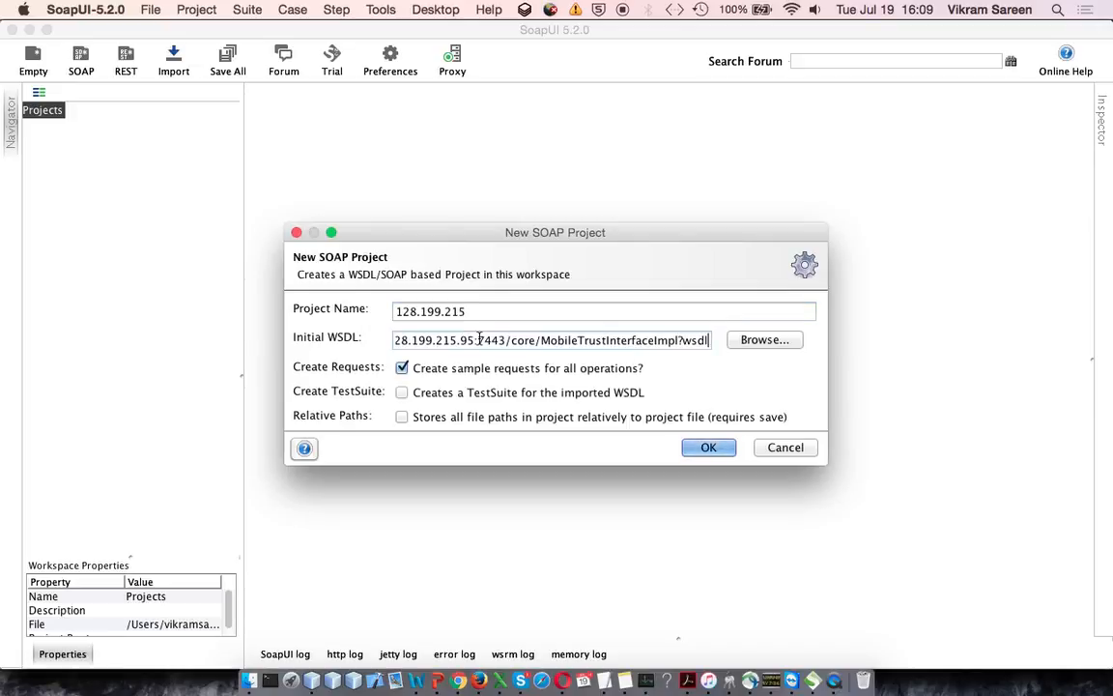
triple_click(541, 311)
type("A")
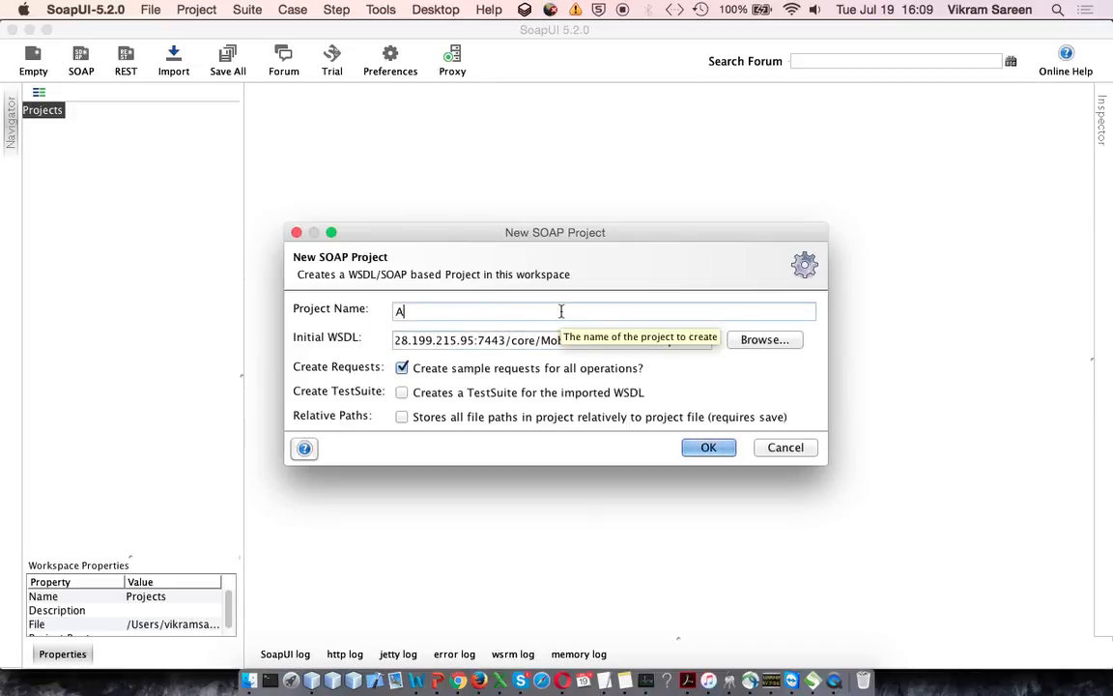
type("xiomProtectOrg")
left_click(708, 446)
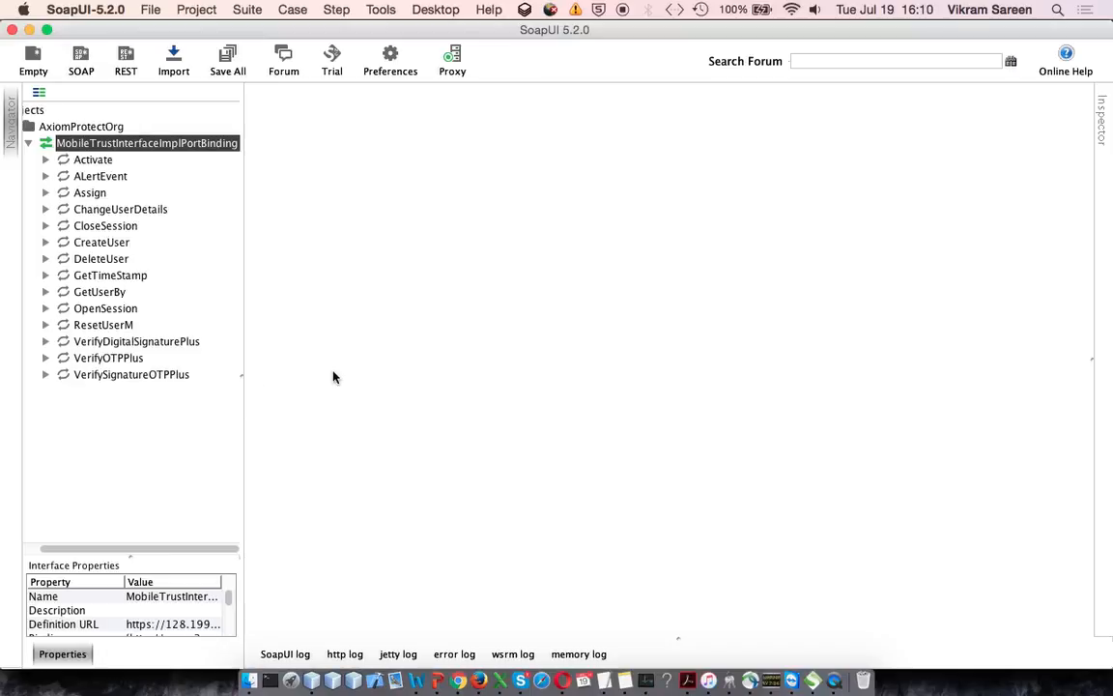
left_click(28, 143)
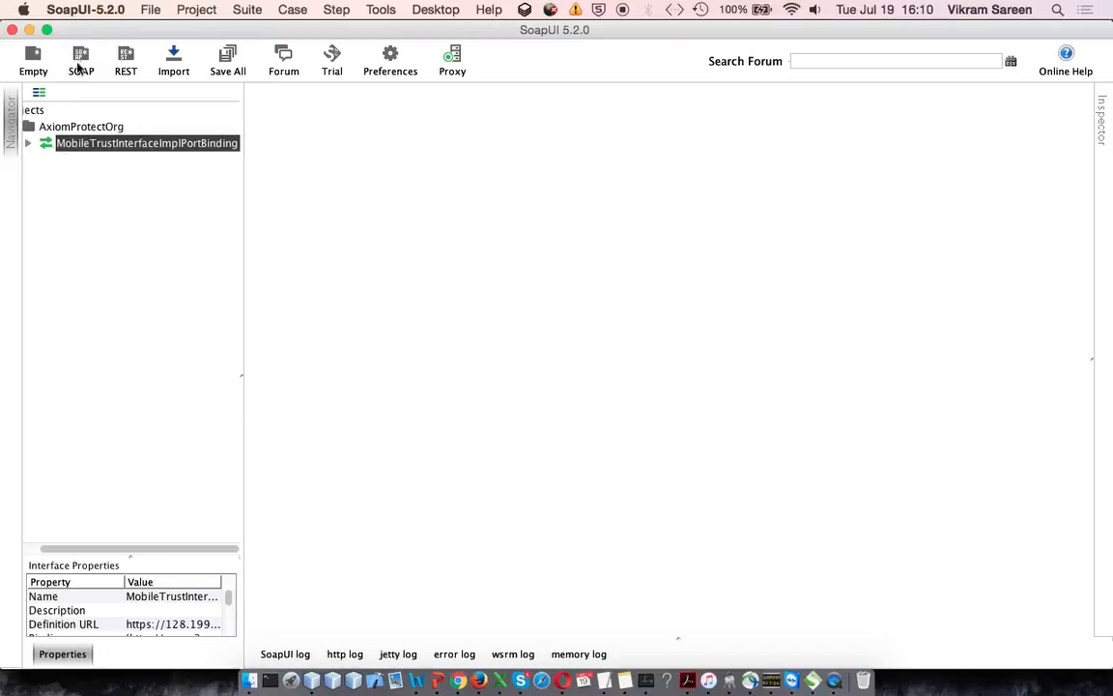
Step: Start another new SOAP project, copy the published axiomprotecttf?wsdl address from Chrome, and return to SoapUI
left_click(81, 60)
key("super+Tab")
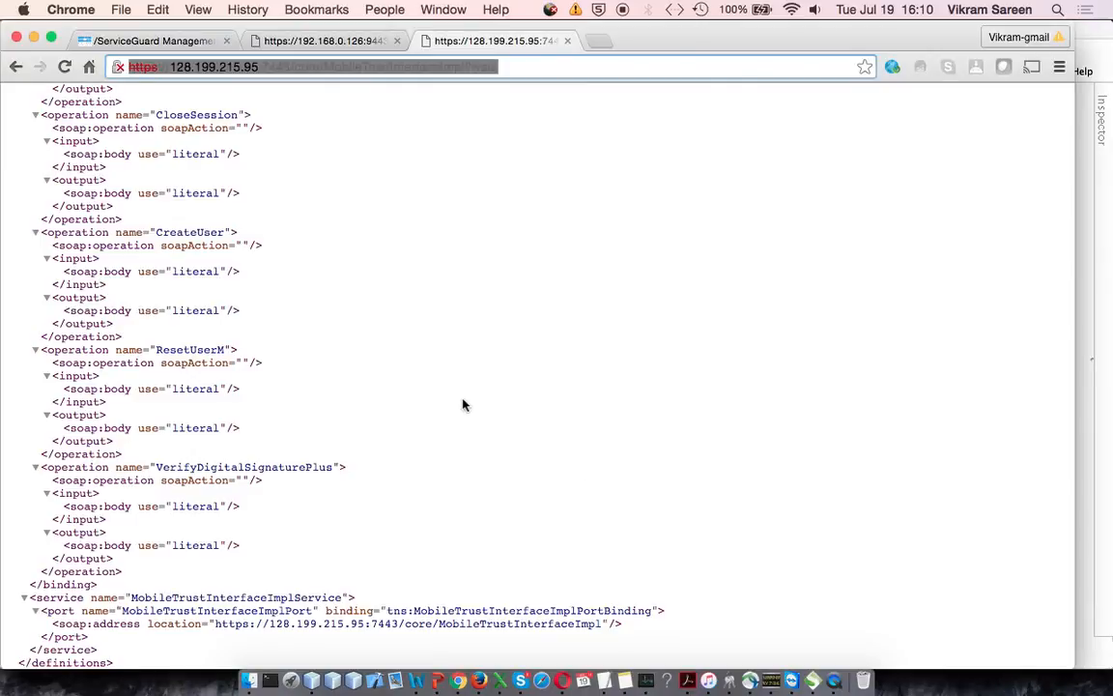
left_click(357, 43)
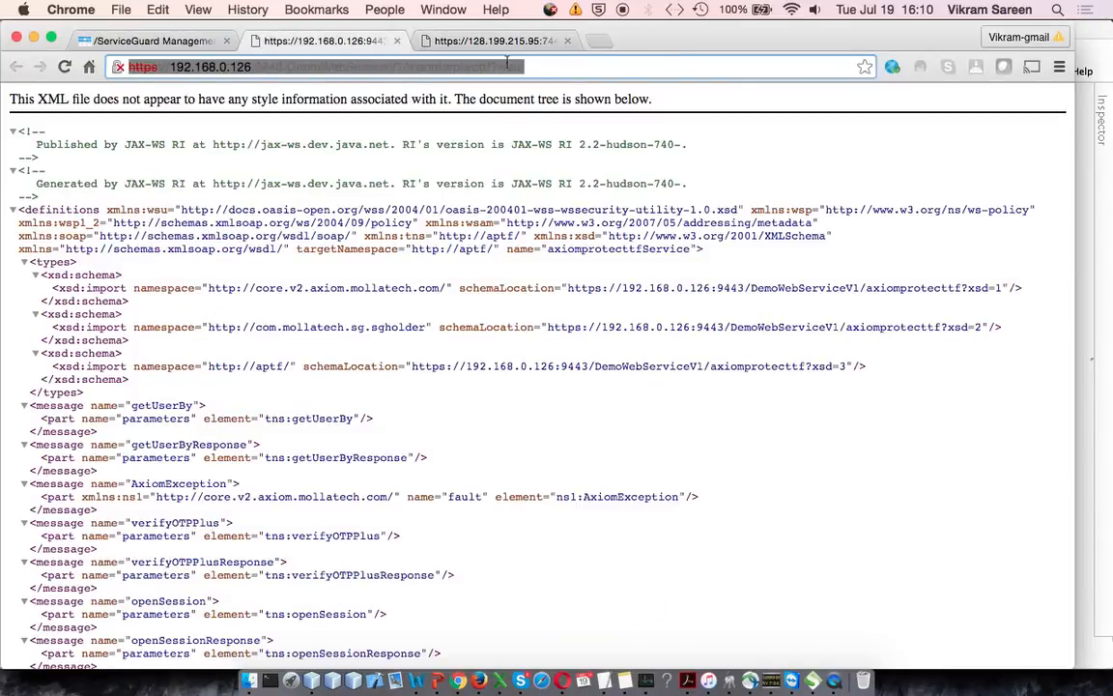
left_click(507, 62)
key("super+a")
key("super+c")
key("super+Tab")
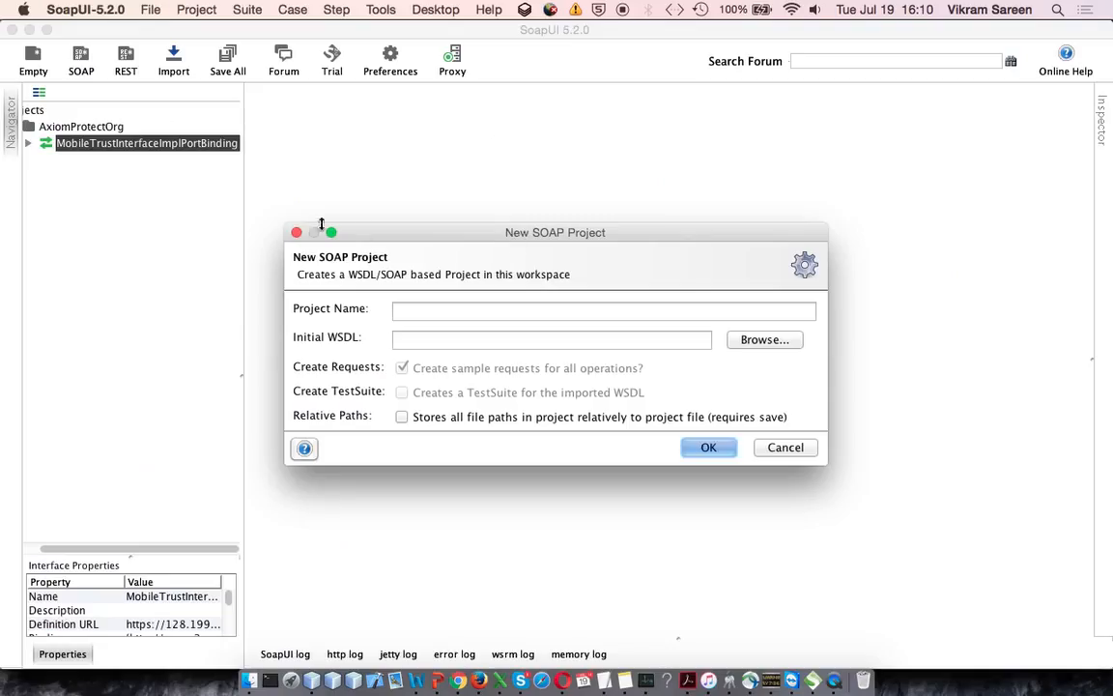
Step: Create the SOAP project AxiomProtectTf from the copied axiomprotecttf WSDL address, with sample requests for all operations
left_click(480, 340)
key("super+v")
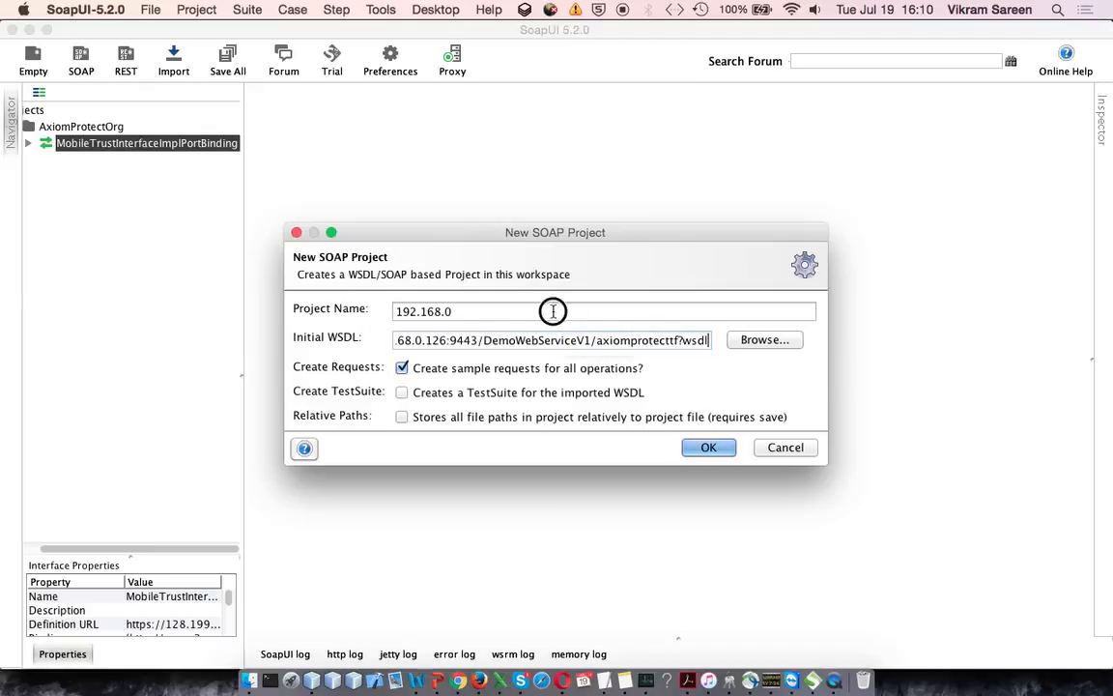
triple_click(553, 310)
type("AxiomProte")
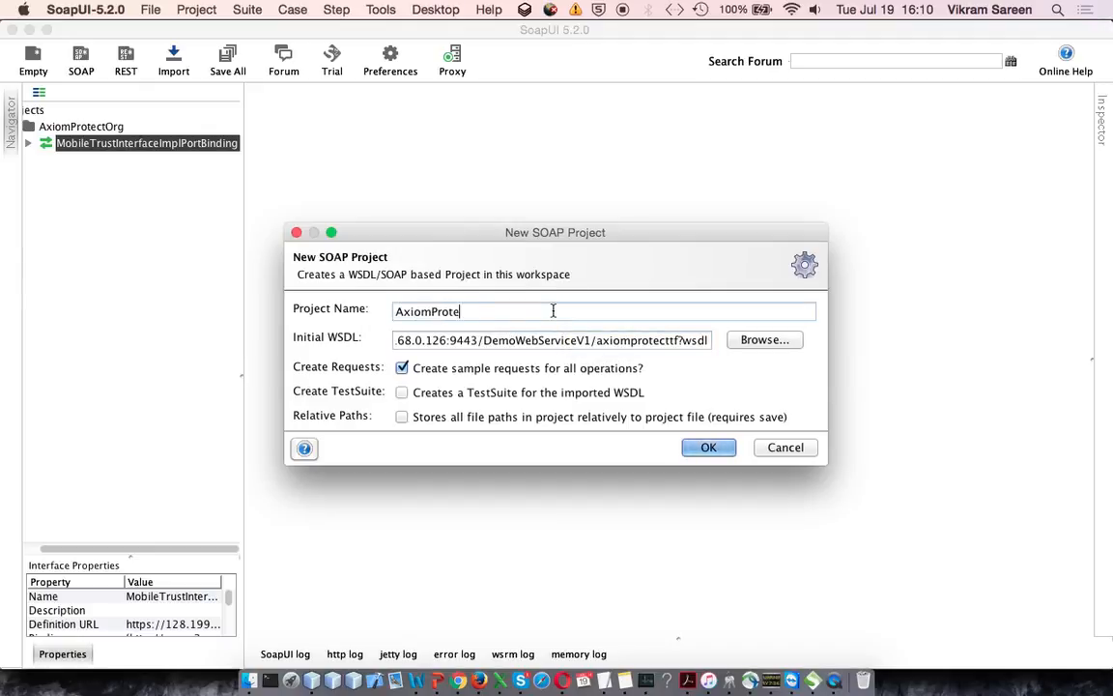
type("ctTf")
left_click(704, 447)
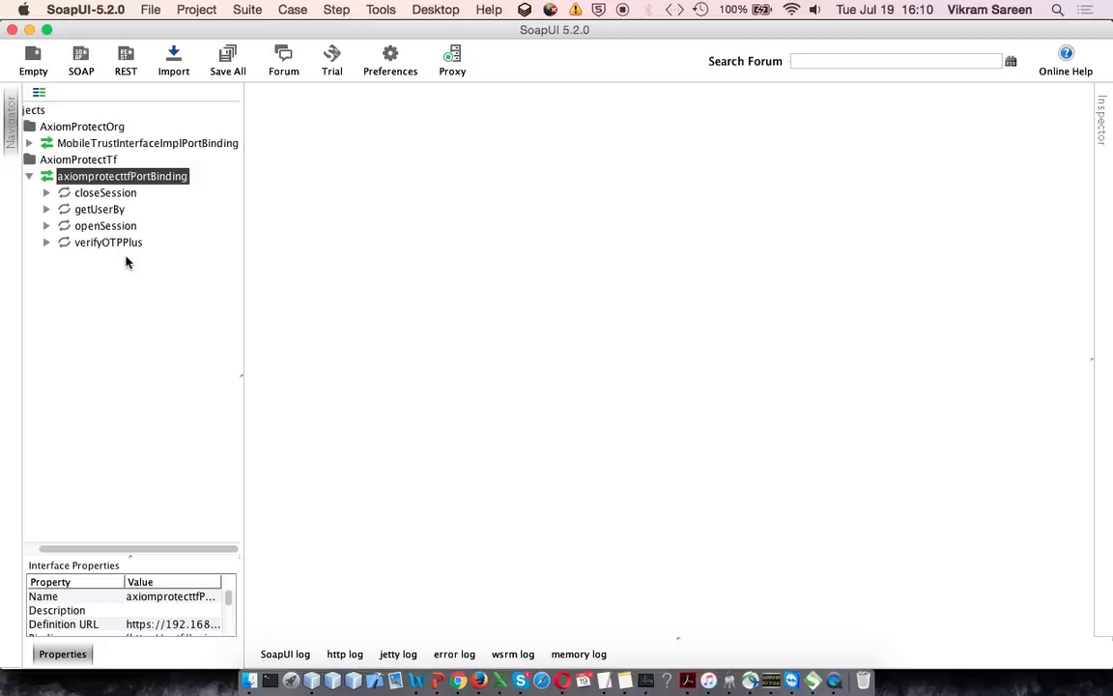
Step: Expand the original binding for comparison and view the sample openSession and verifyOTPPlus requests of AxiomProtectTf
left_click(29, 143)
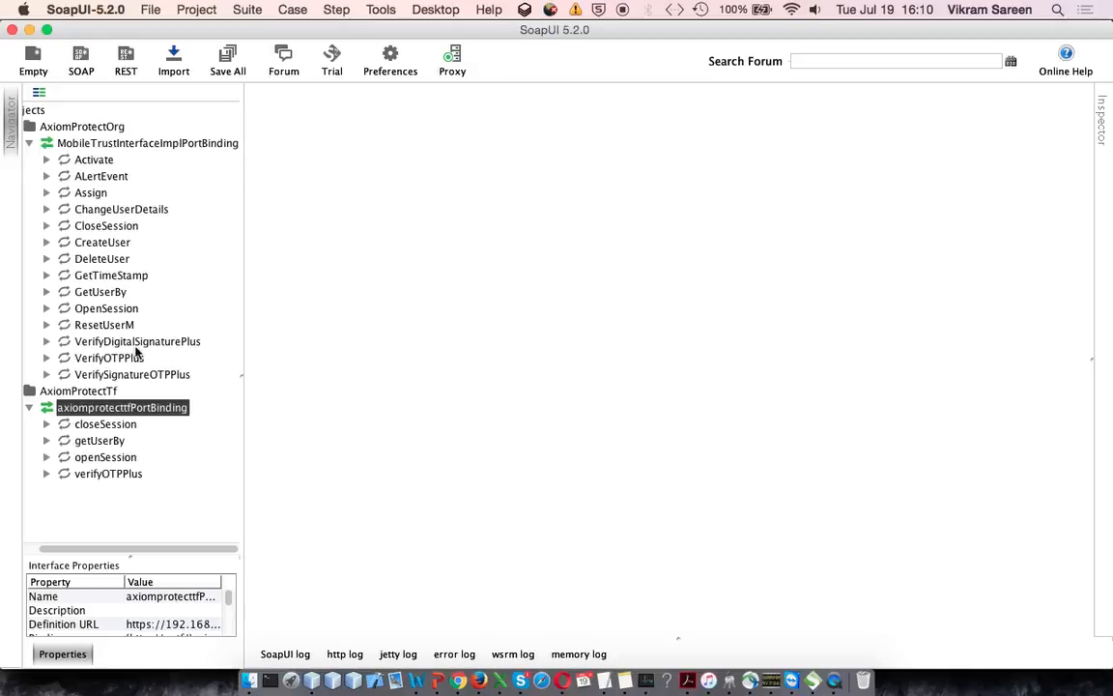
left_click(100, 394)
left_click(124, 407)
left_click(47, 457)
double_click(109, 473)
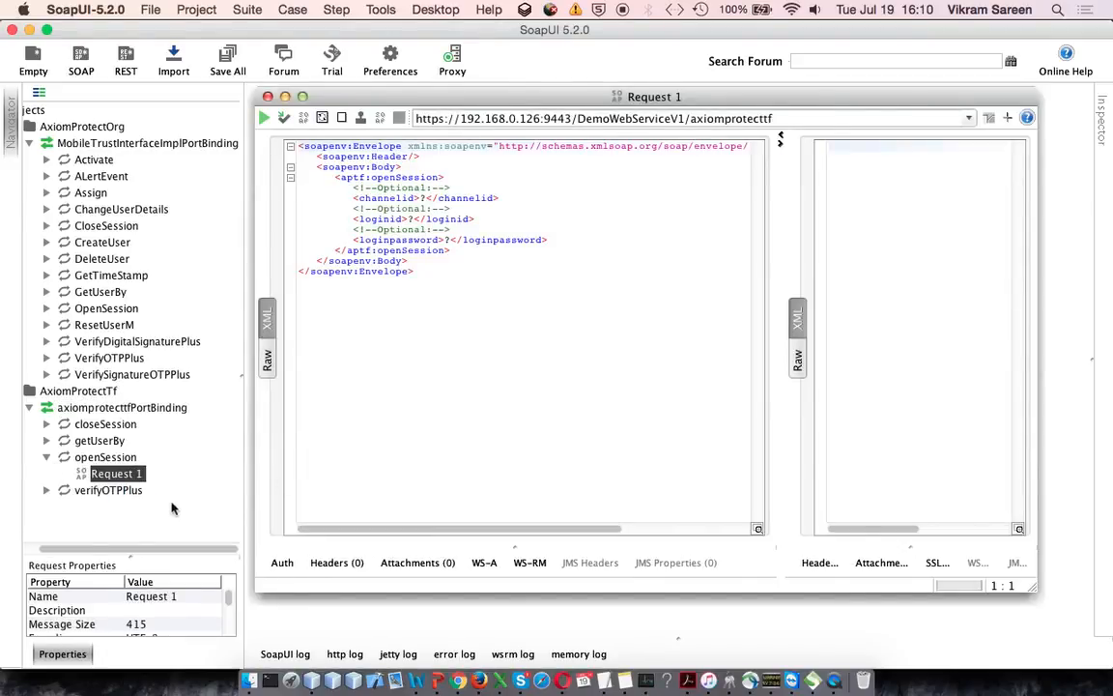
left_click(47, 490)
double_click(115, 506)
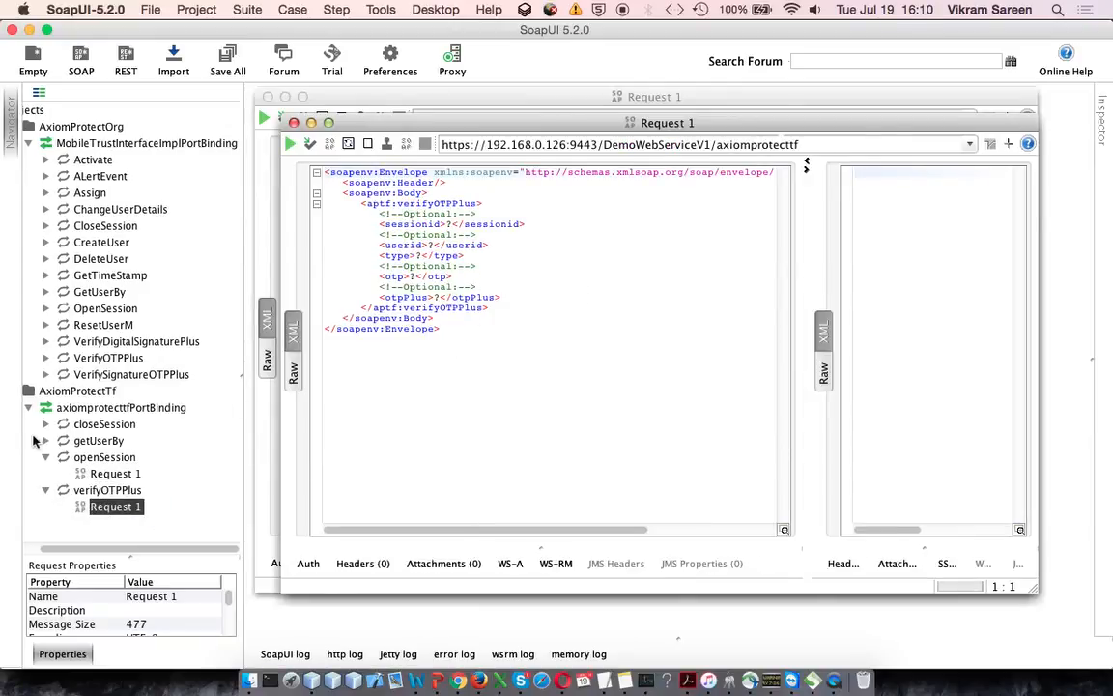
Step: Open the sample getUserBy request of AxiomProtectTf and the GetUserBy request of AxiomProtectOrg to compare their parameters
left_click(44, 426)
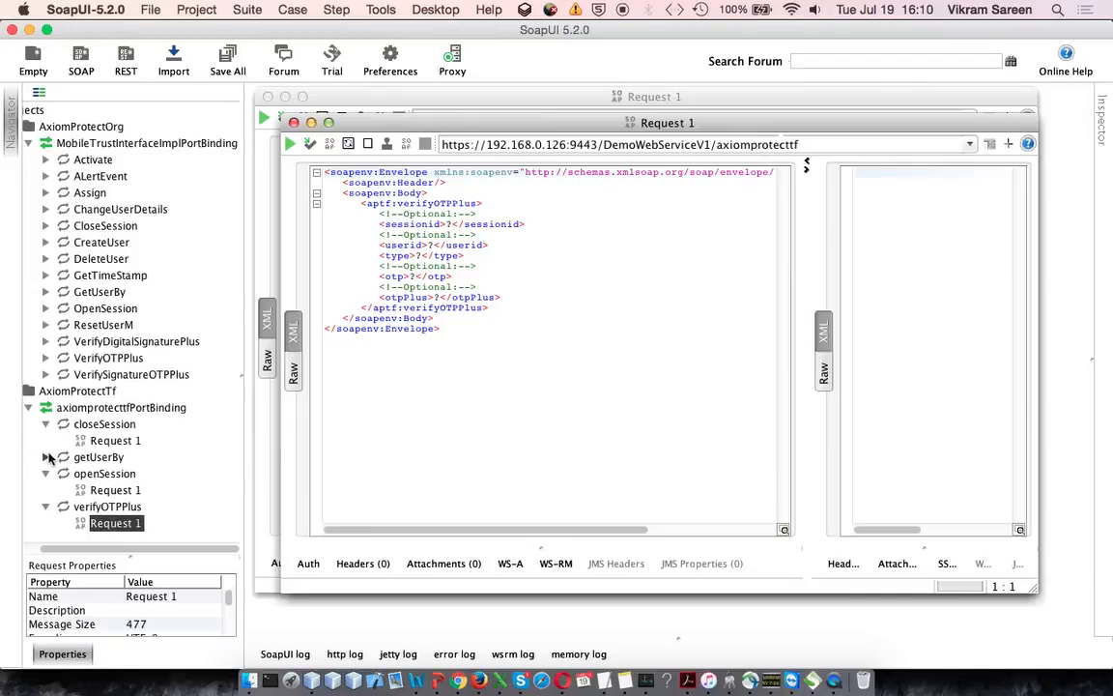
left_click(46, 457)
double_click(115, 474)
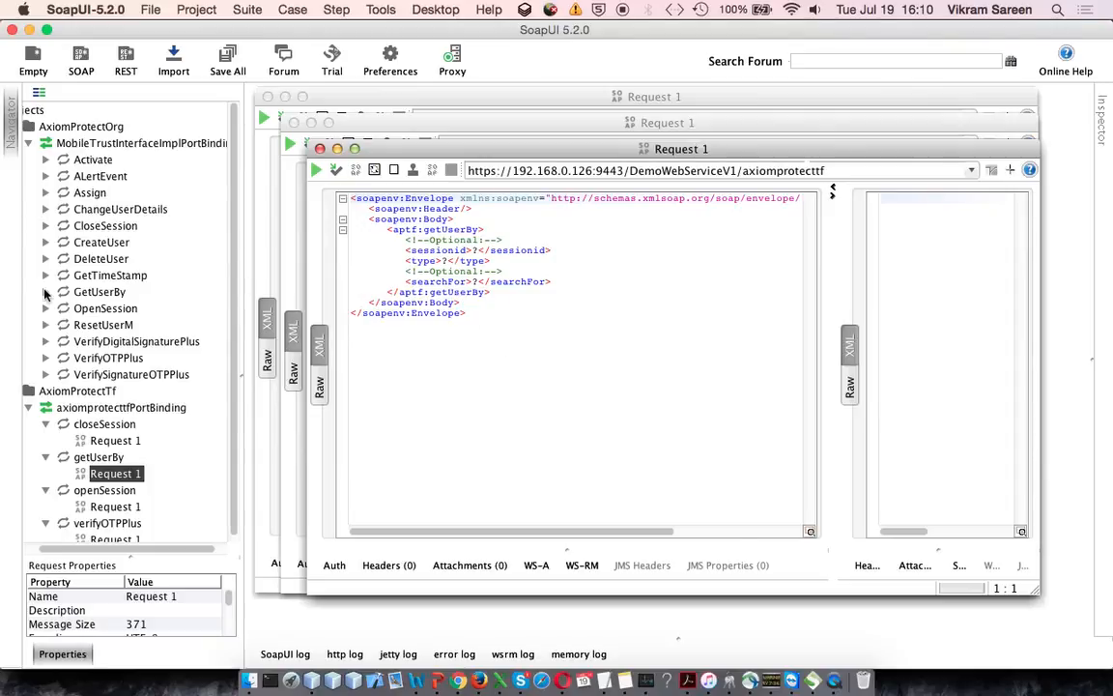
left_click(46, 291)
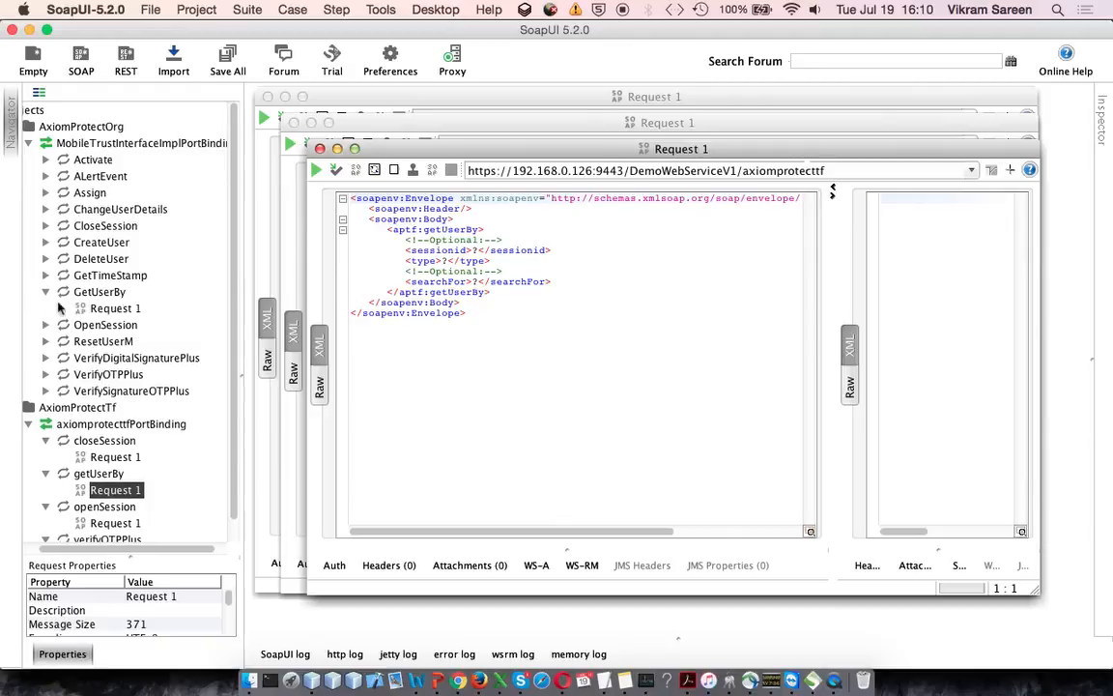
double_click(115, 308)
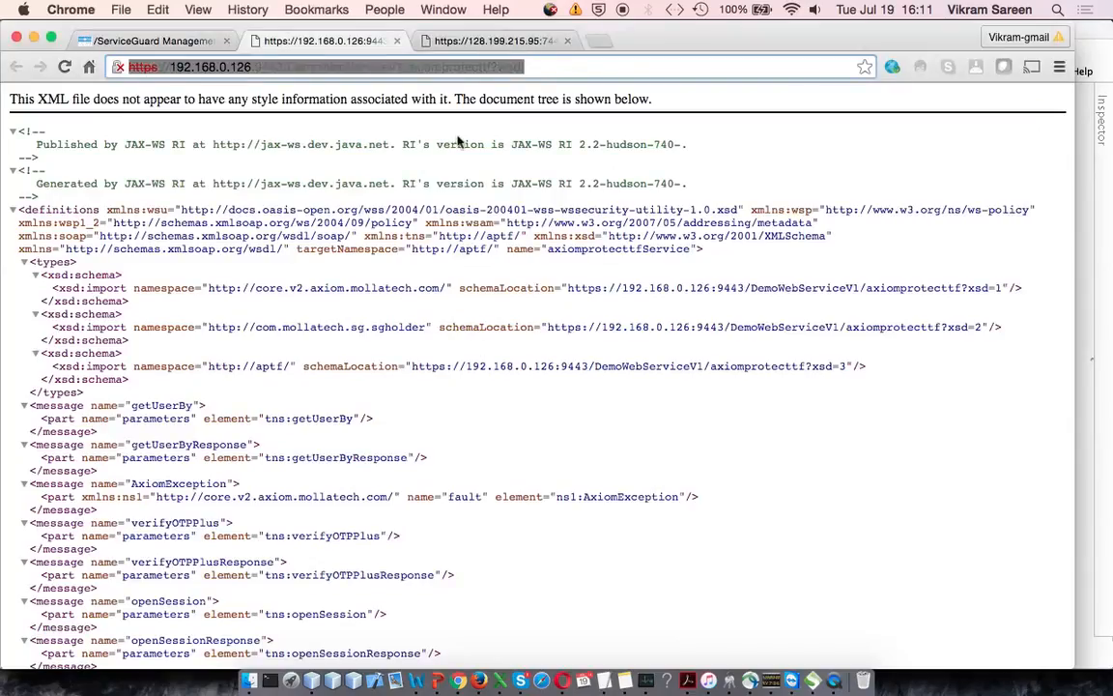
Step: Open the published GlobalSignWS SOAP address from ServiceGuard in Chrome, copy the globalsigntf?wsdl address, and return to SoapUI
left_click(135, 39)
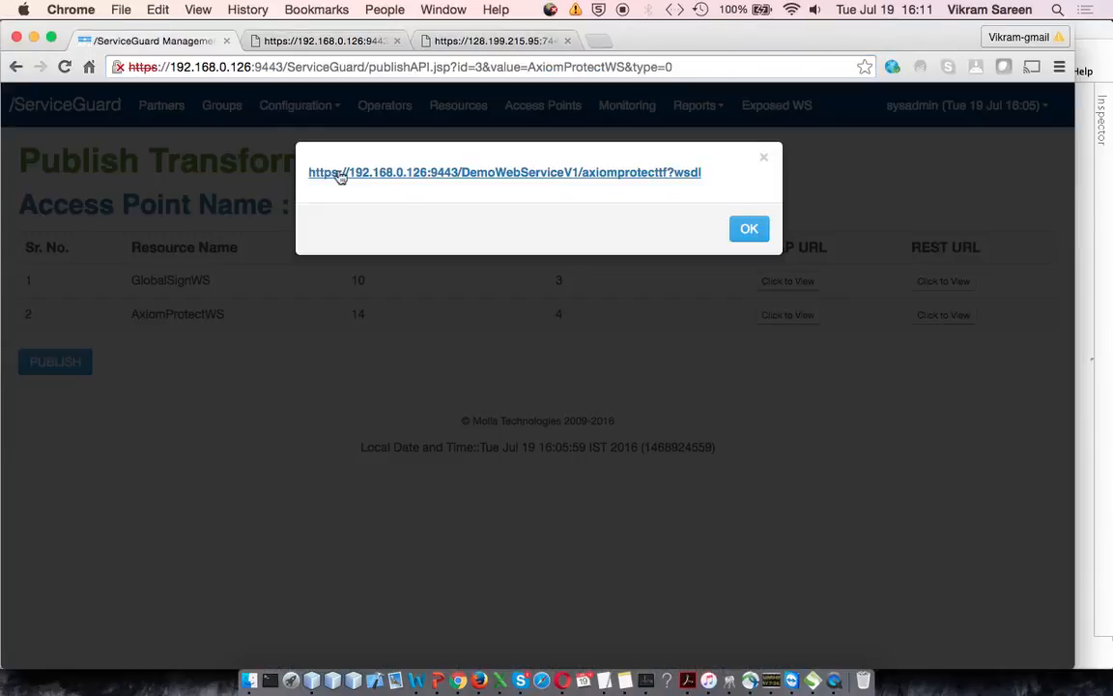
left_click(749, 229)
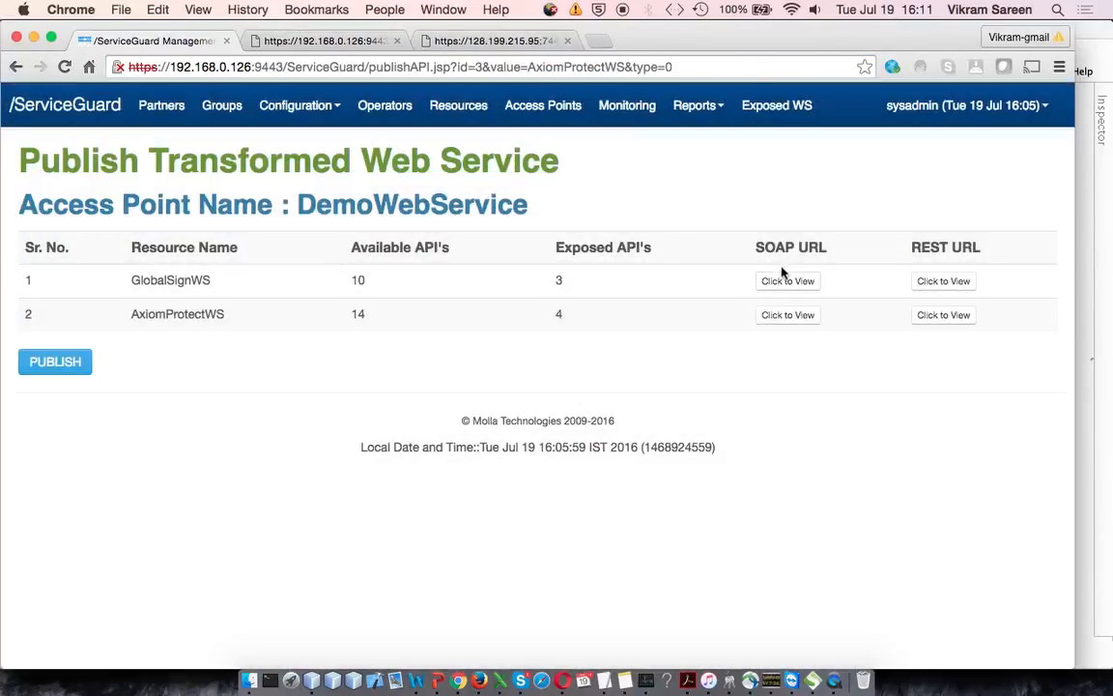
left_click(793, 284)
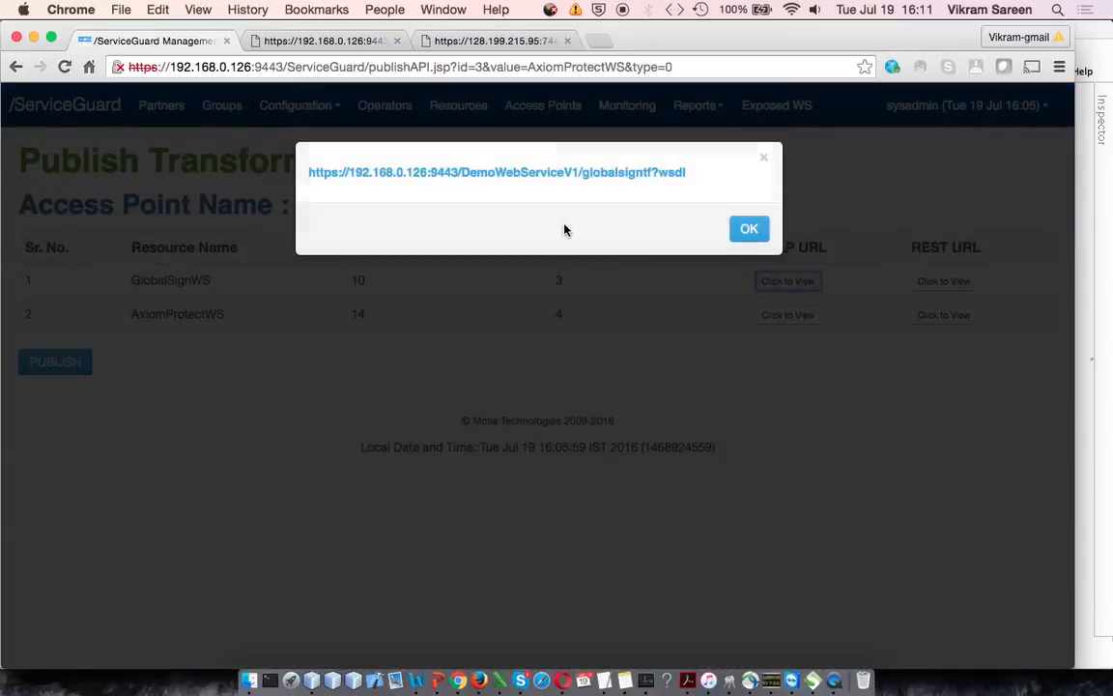
left_click(656, 173)
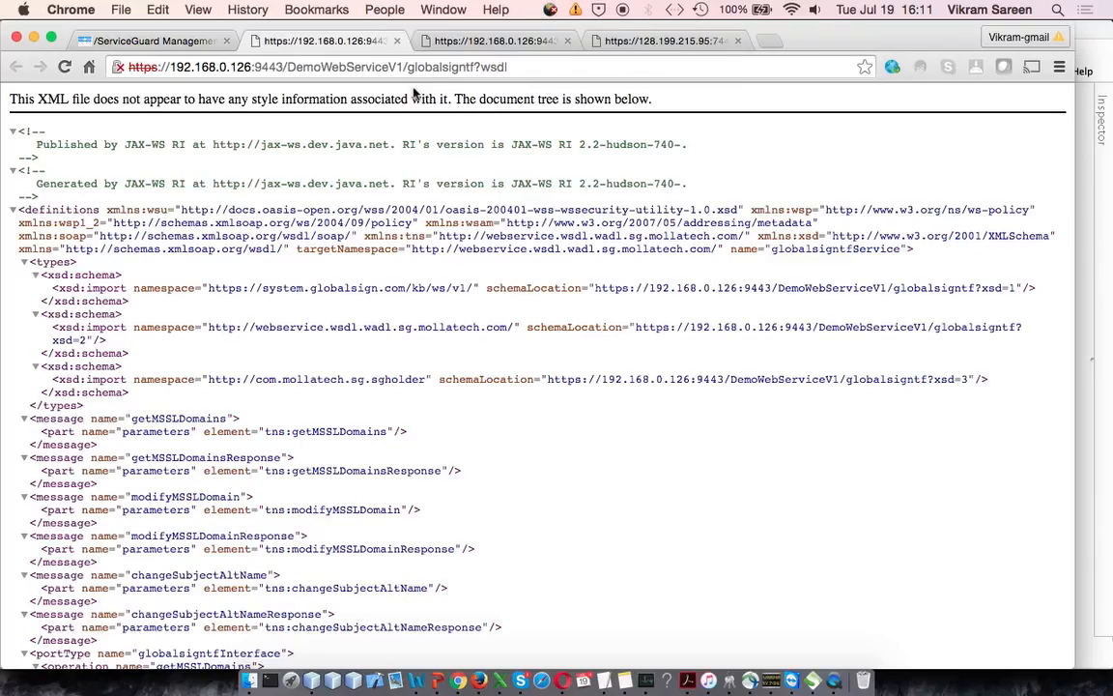
left_click(417, 70)
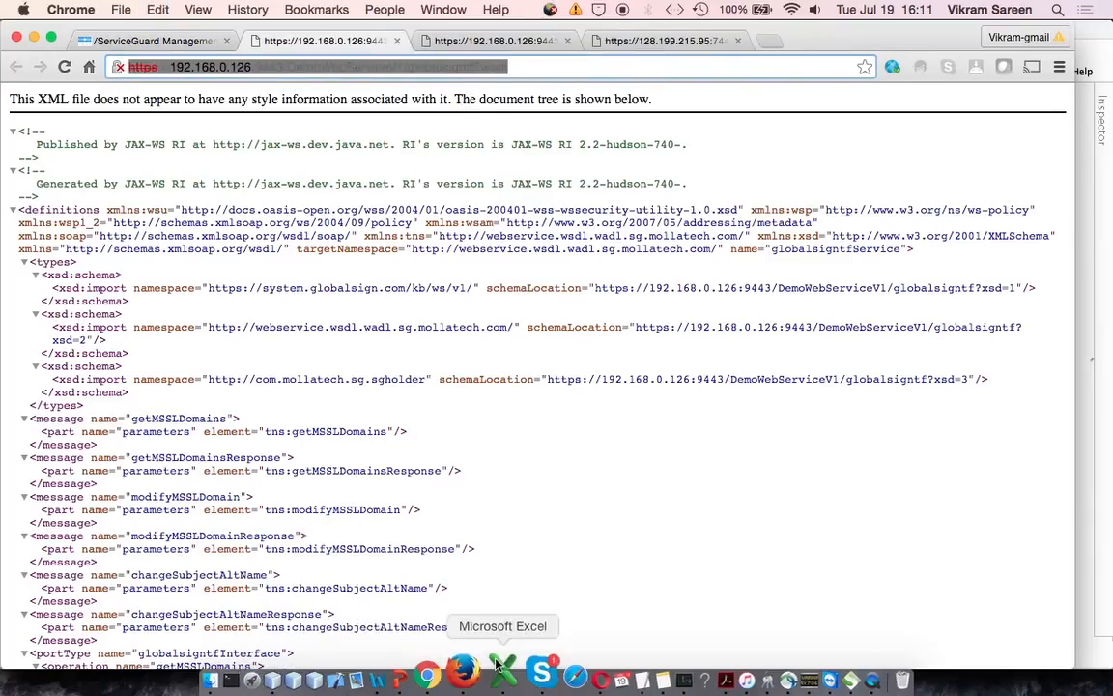
left_click(804, 683)
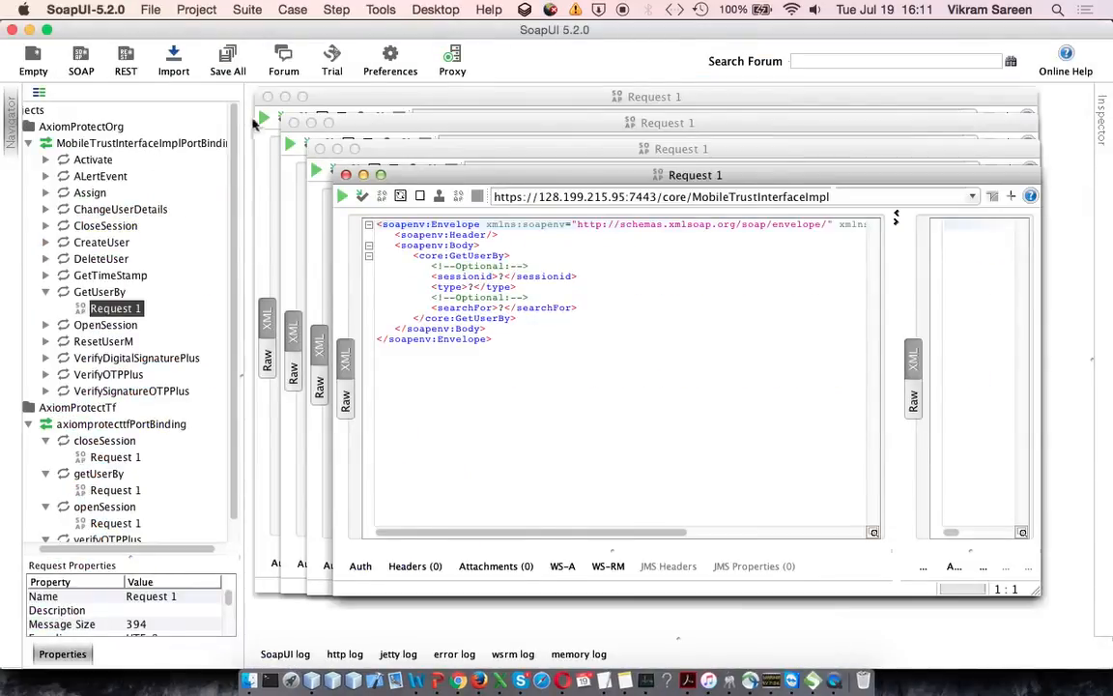
Step: Close all four open sample request windows
left_click(269, 100)
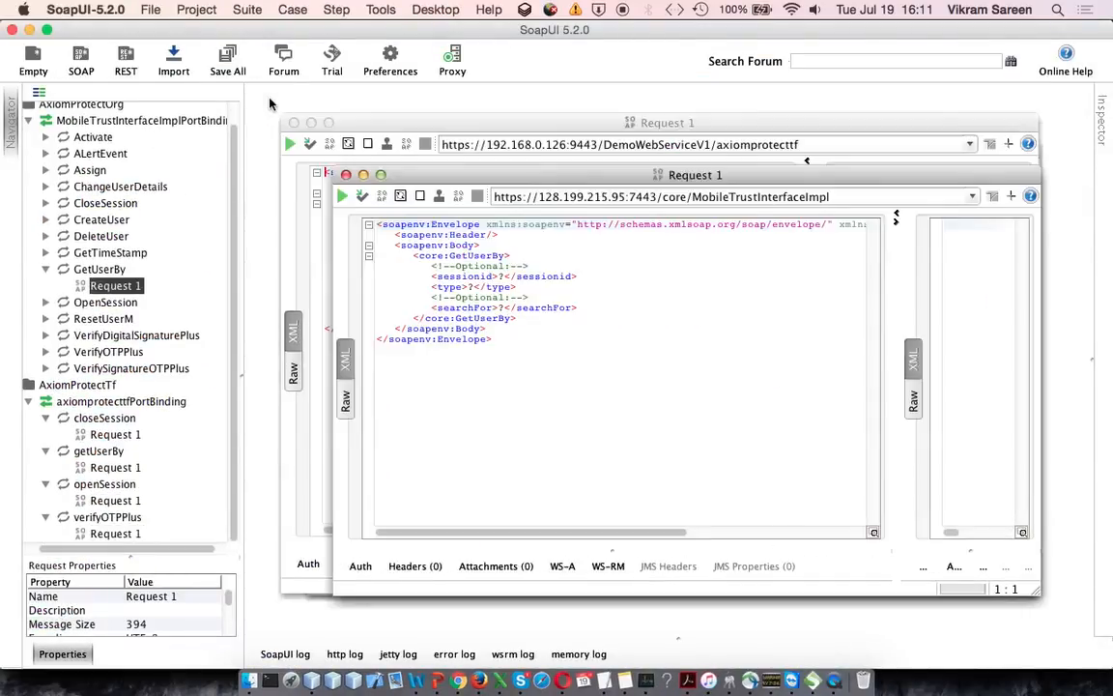
left_click(345, 176)
left_click(296, 124)
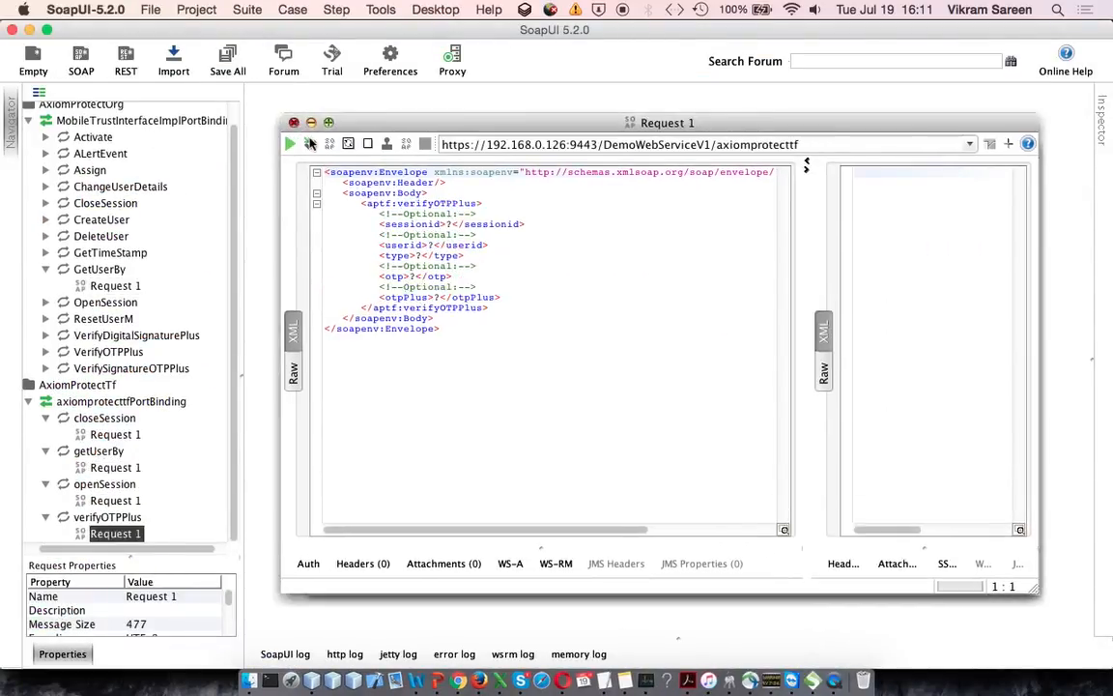
left_click(320, 149)
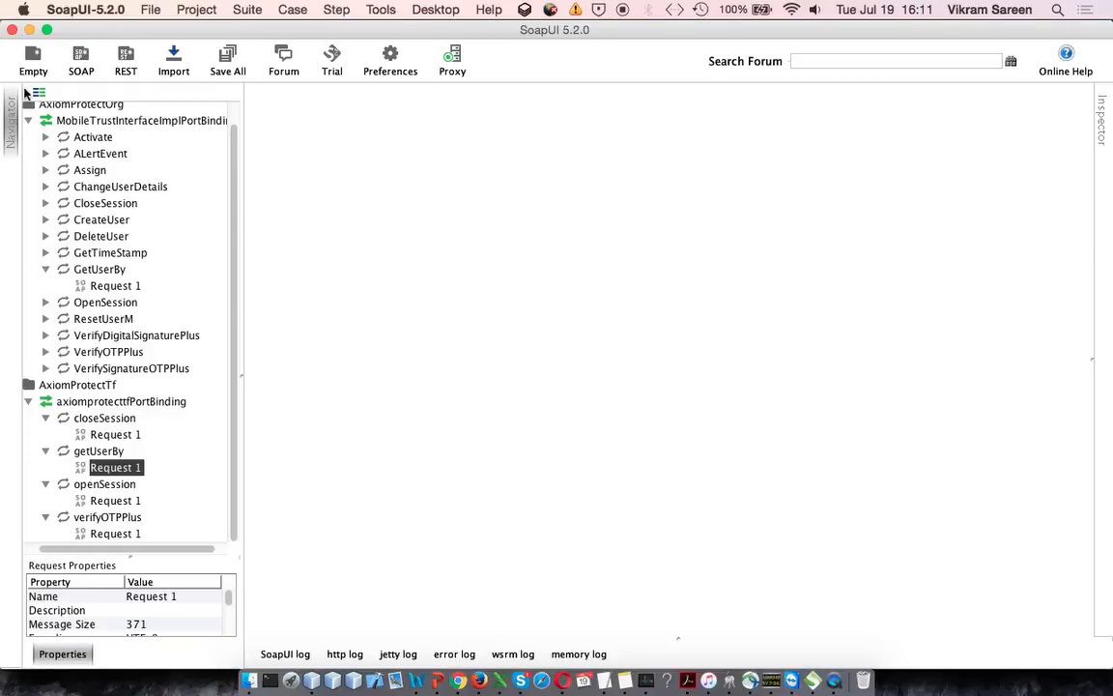
Step: Create a SOAP project named GlobalSignTF from the copied globalsigntf?wsdl address, with sample requests for all operations
left_click(81, 60)
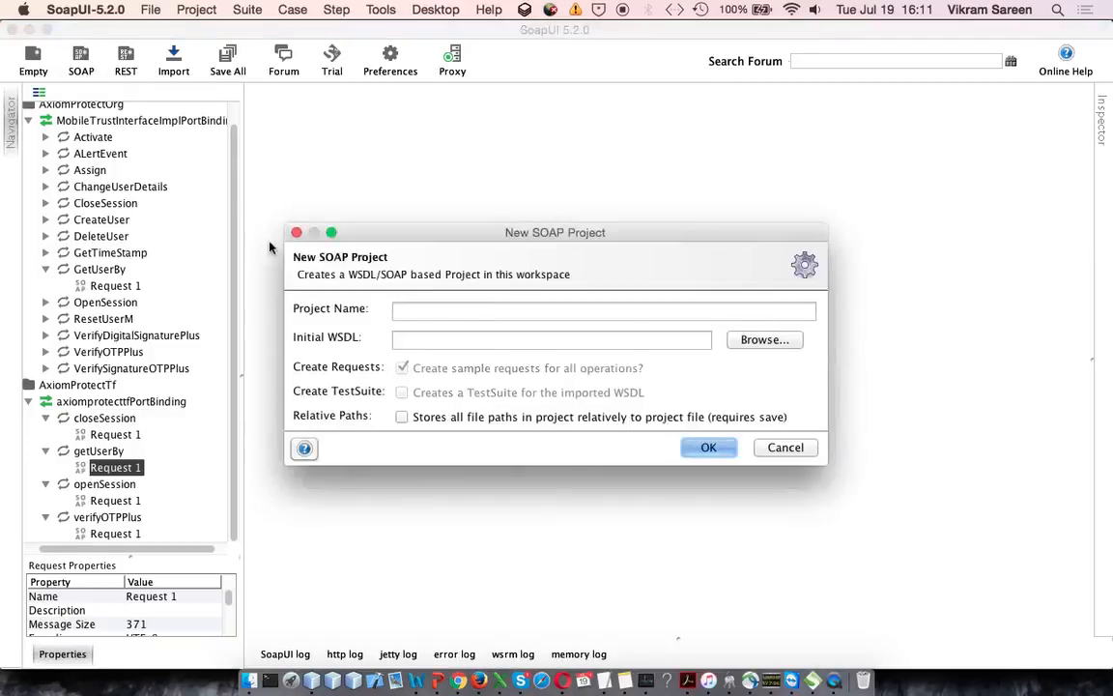
left_click(487, 338)
key("super+v")
double_click(554, 315)
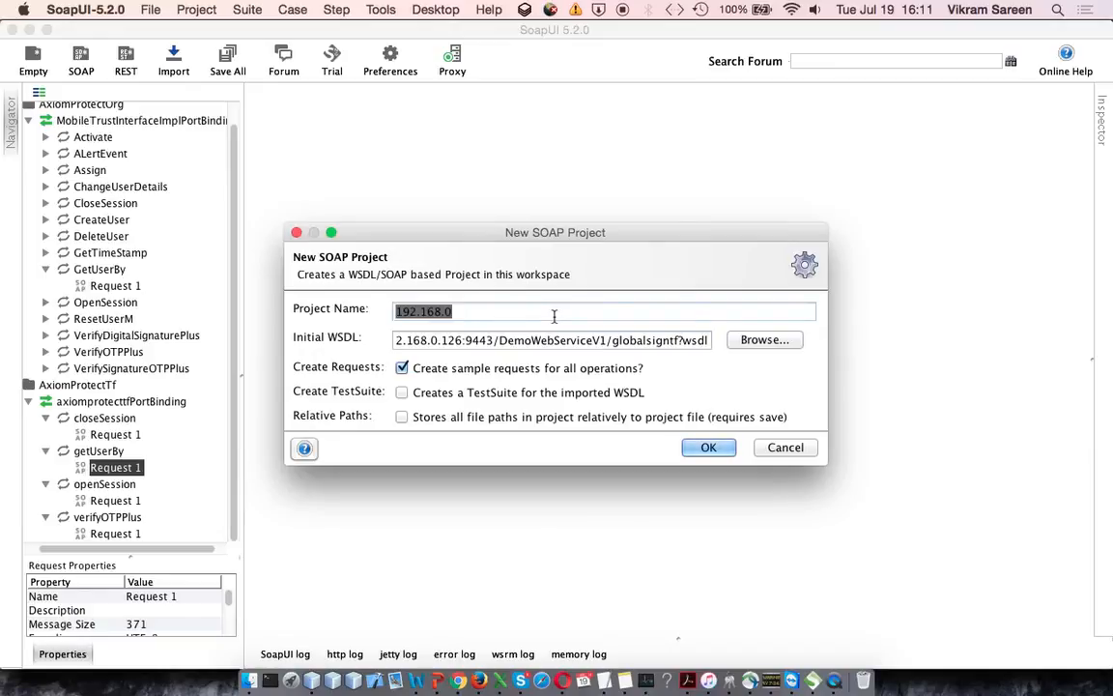
type("GlobalSign")
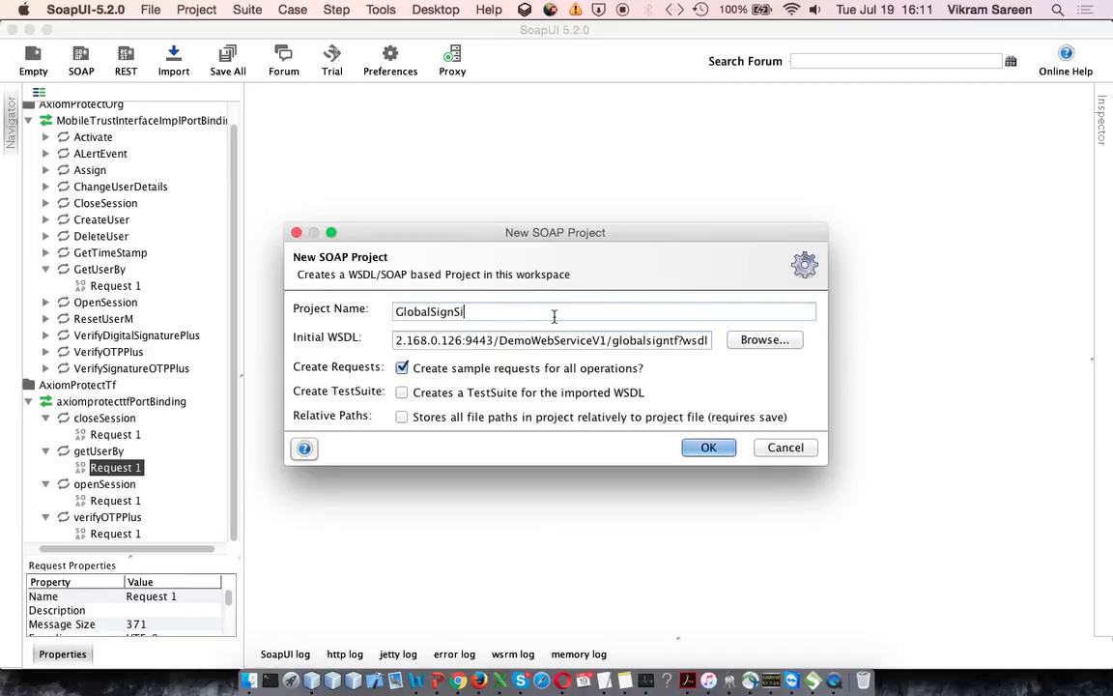
type("TF")
left_click(719, 445)
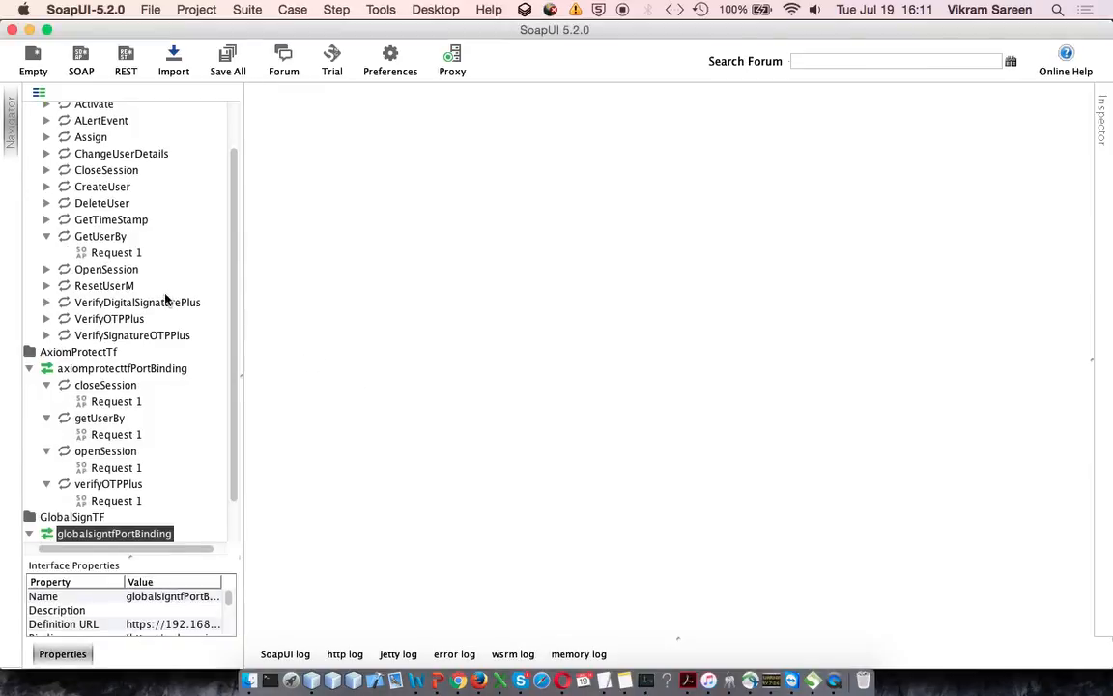
Step: Collapse the AxiomProtectOrg and AxiomProtectTf bindings and open the sample changeSubjectAltName request of GlobalSignTF
scroll(165, 300, "up", 3)
left_click(33, 144)
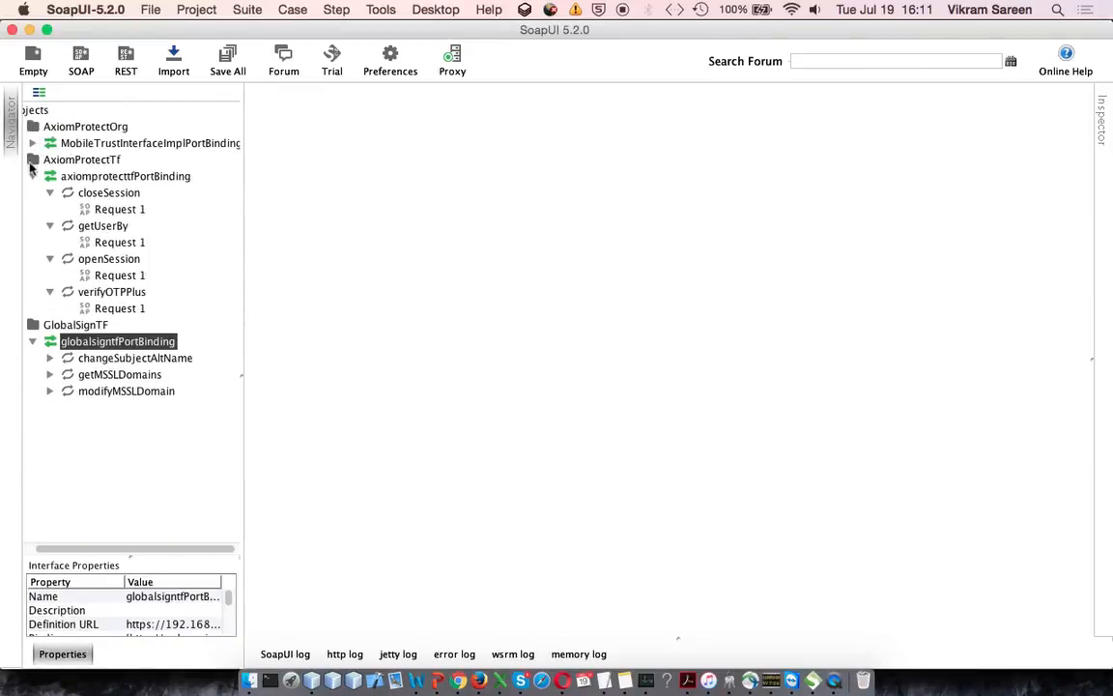
left_click(31, 179)
left_click(160, 258)
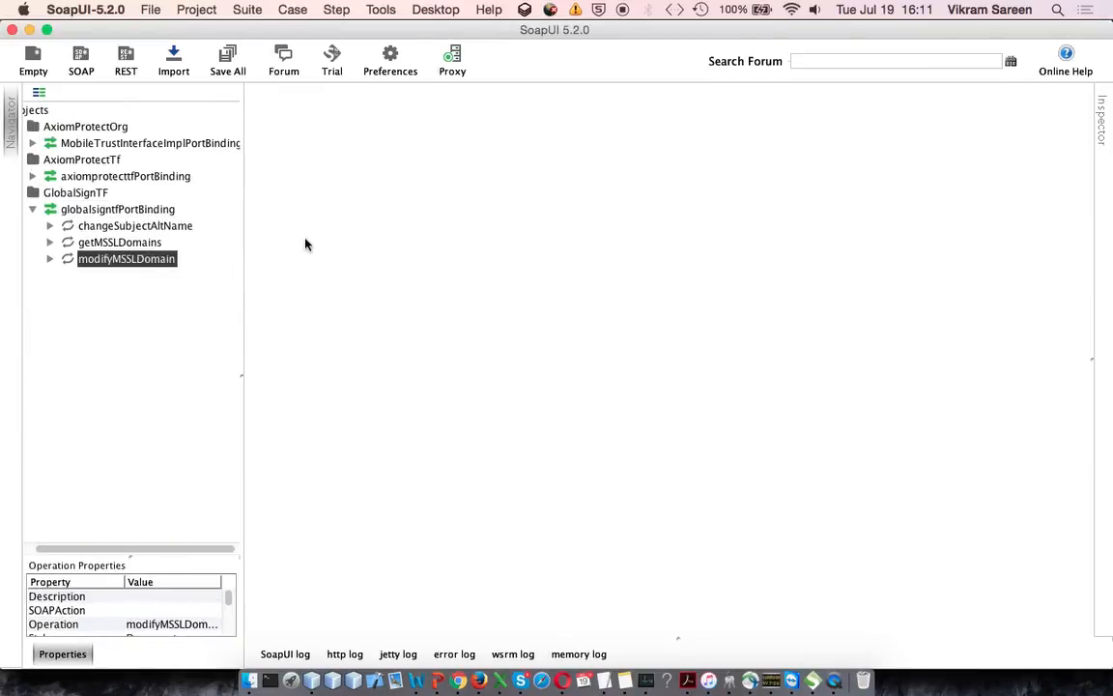
key("Up")
key("Up")
key("Right")
key("Down")
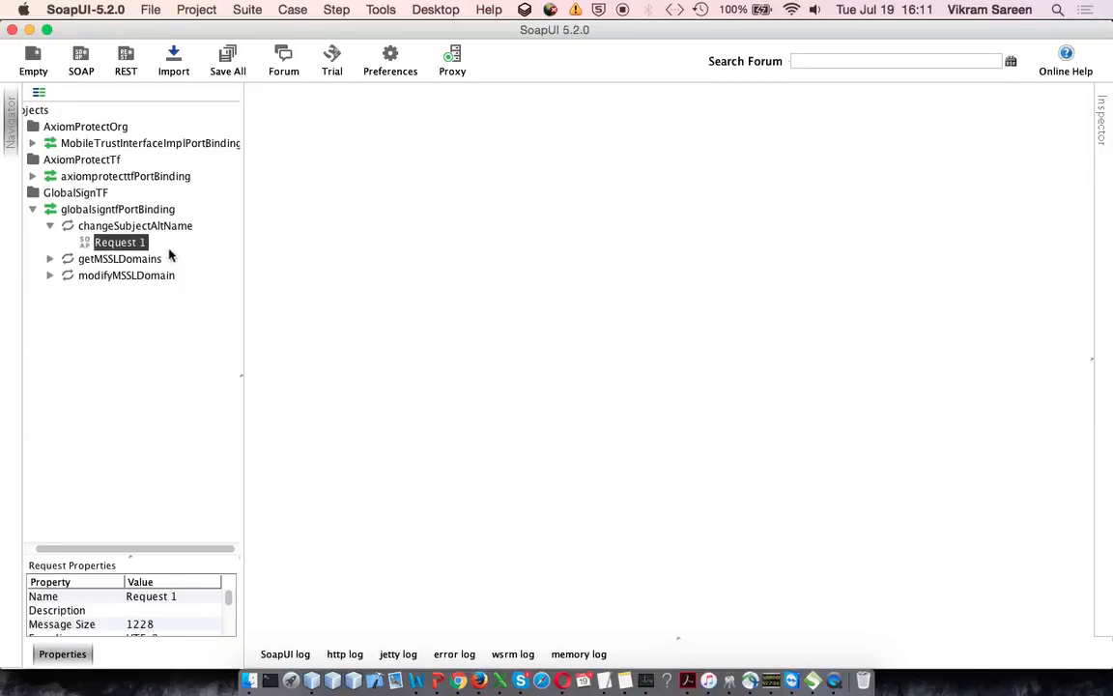
double_click(142, 247)
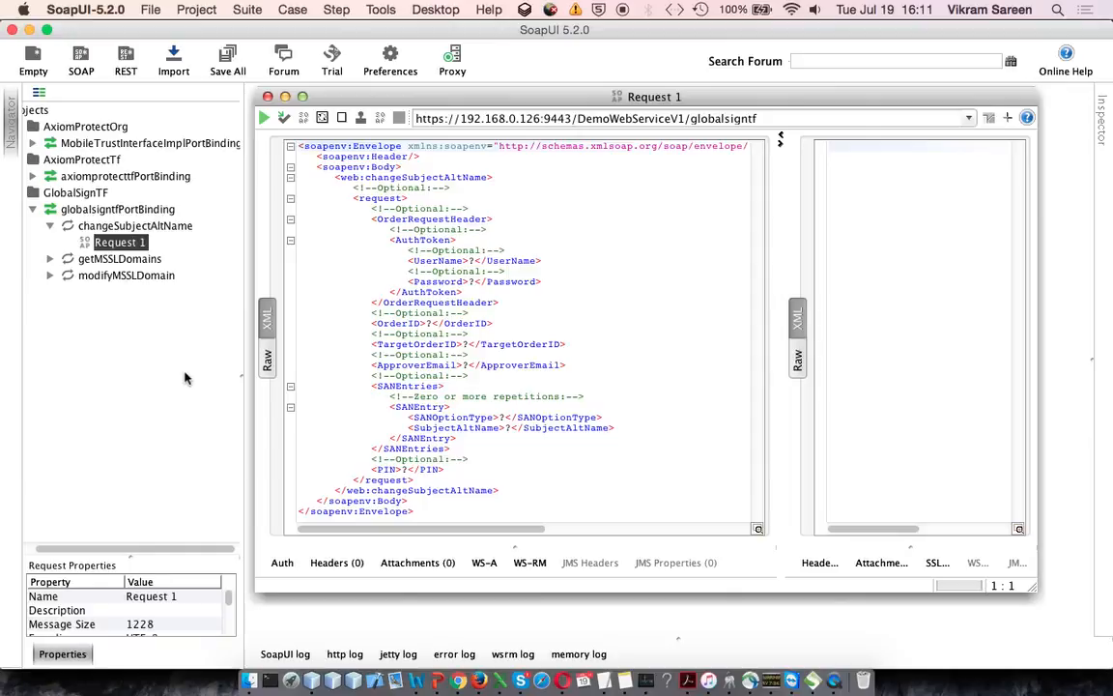
Step: Switch to the TextEdit notes and highlight the "importing in java netbean" item
left_click(596, 674)
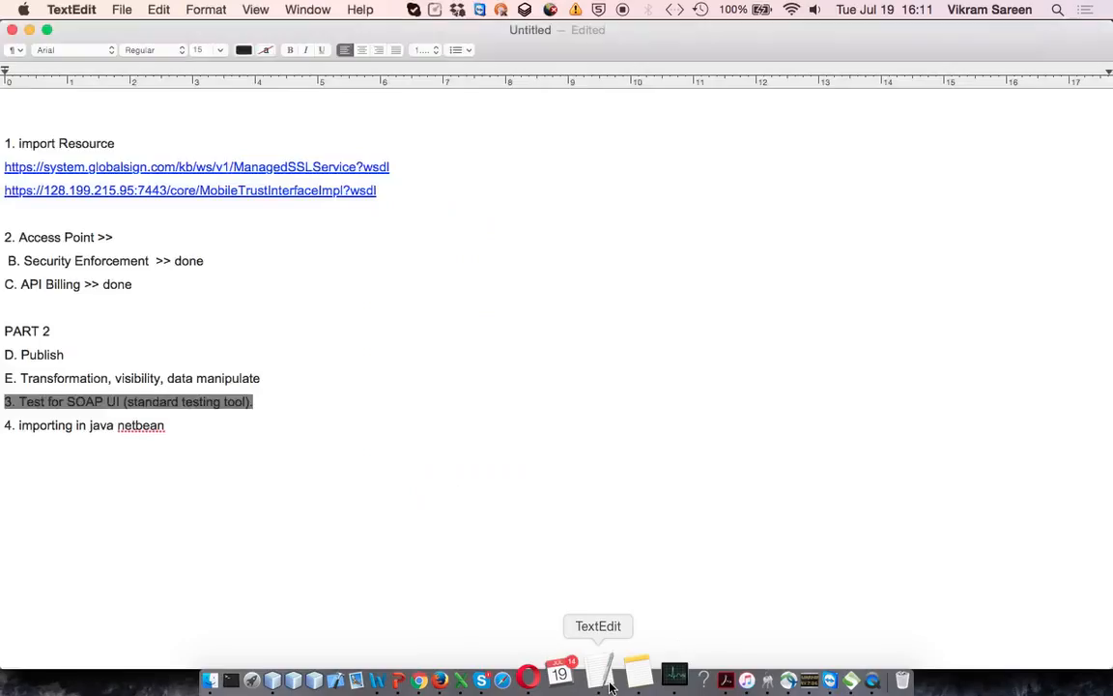
left_click(402, 516)
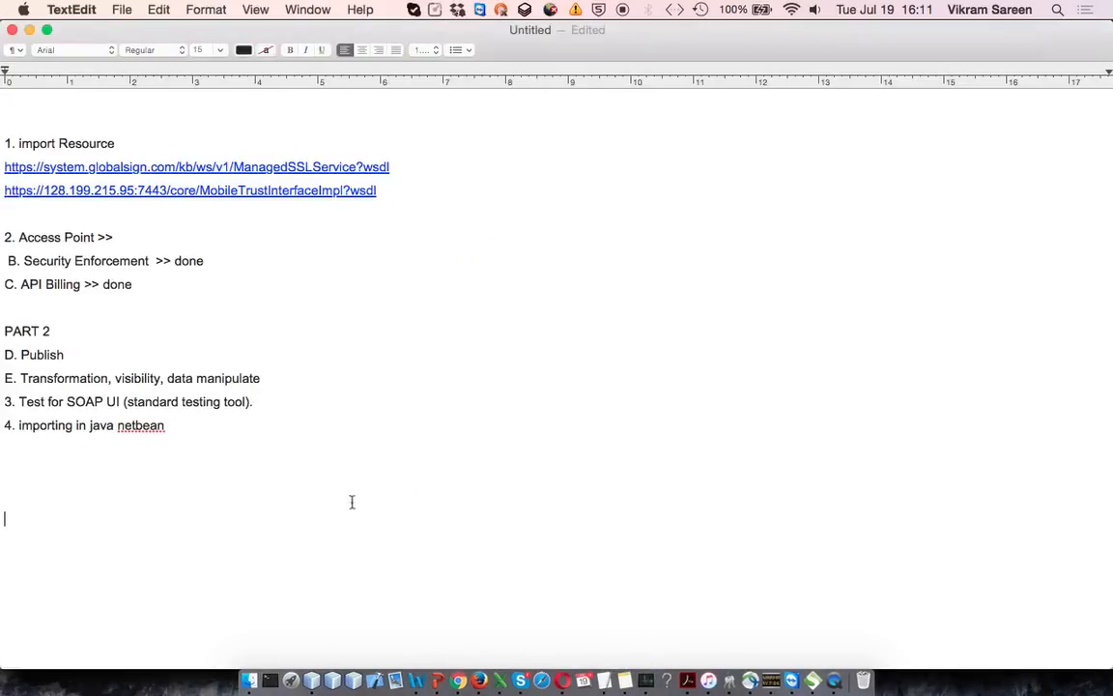
left_click(183, 430)
left_click_drag(18, 420, 169, 427)
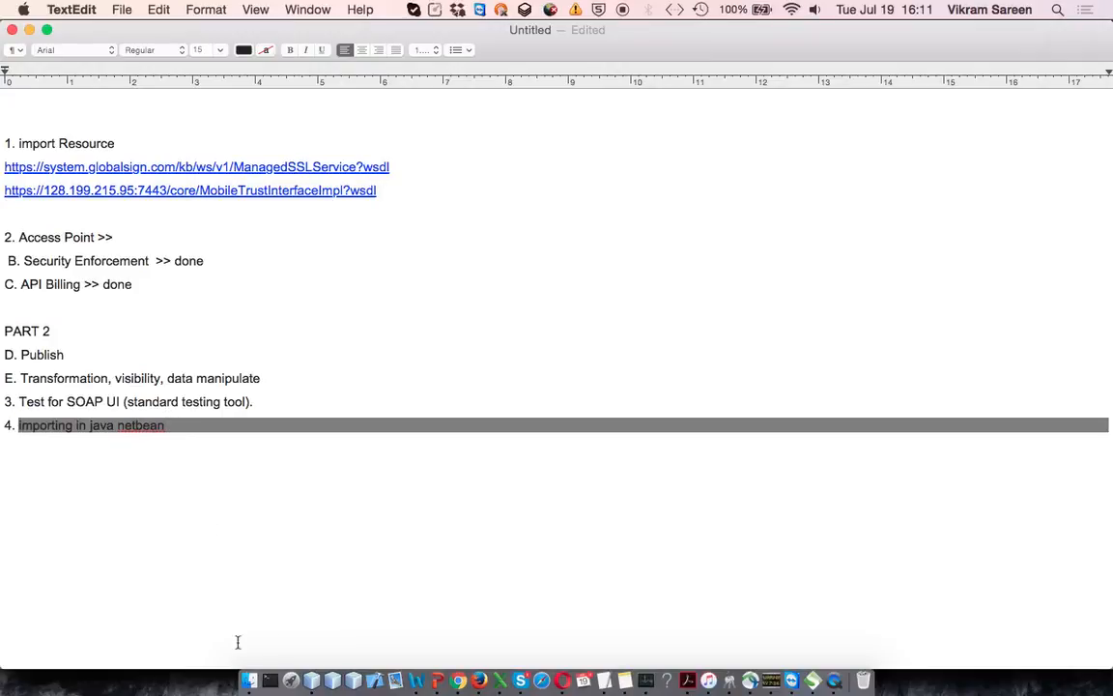
Step: Switch to NetBeans and start a new Web Service Client under the Web Service References of testapconnectorcluster
left_click(279, 679)
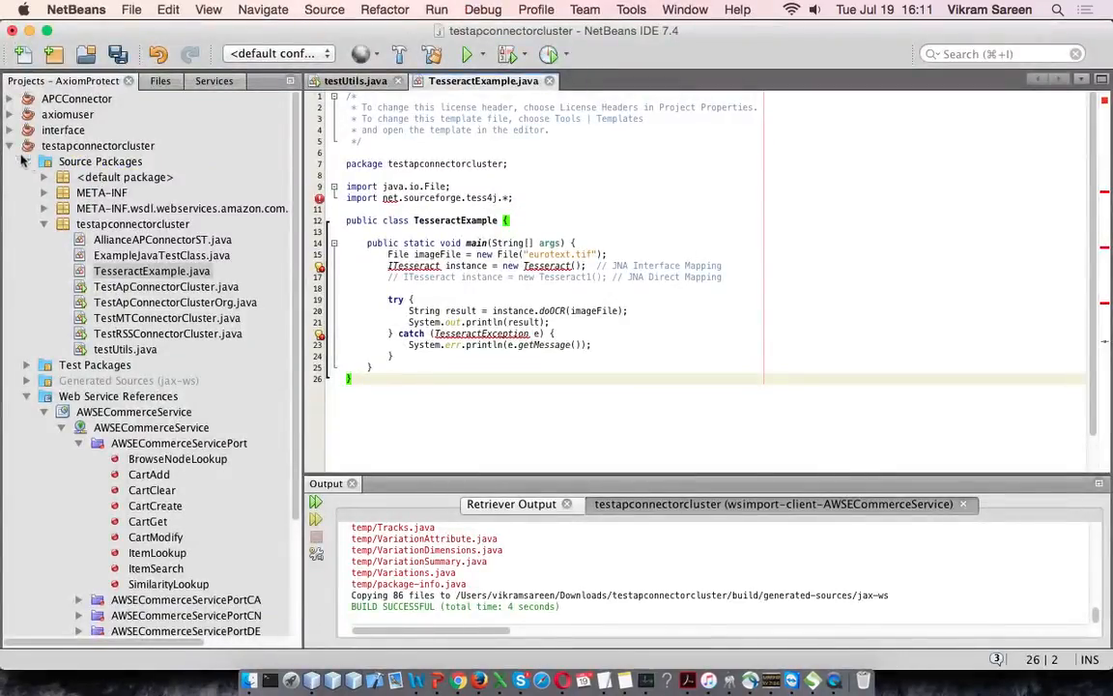
left_click(26, 161)
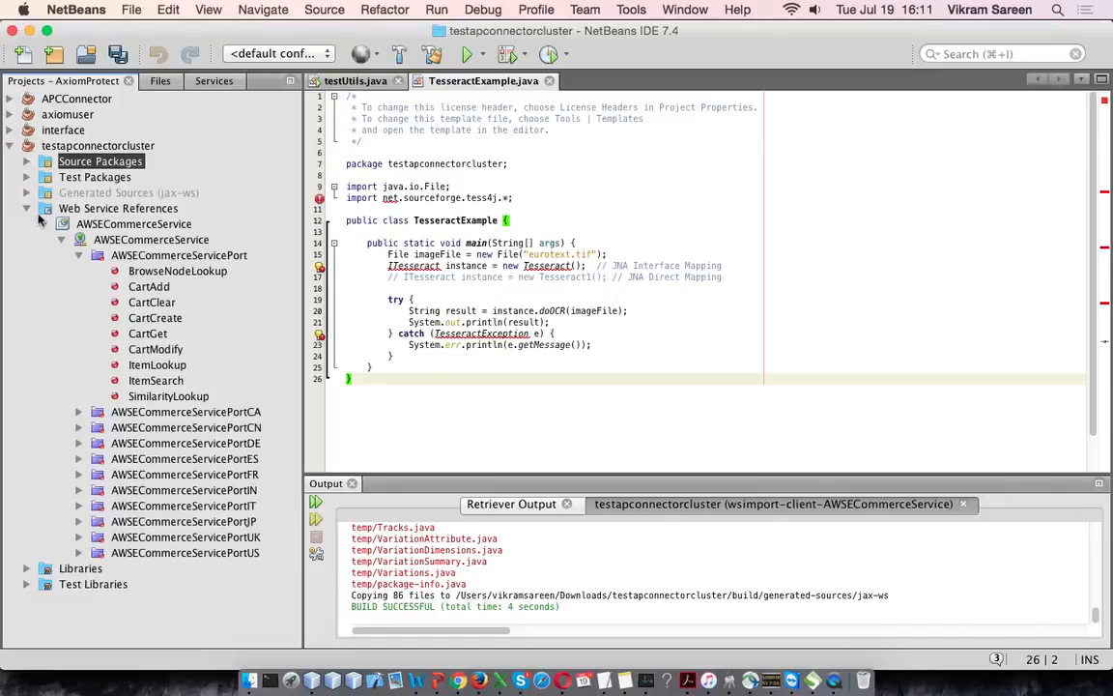
left_click(105, 210)
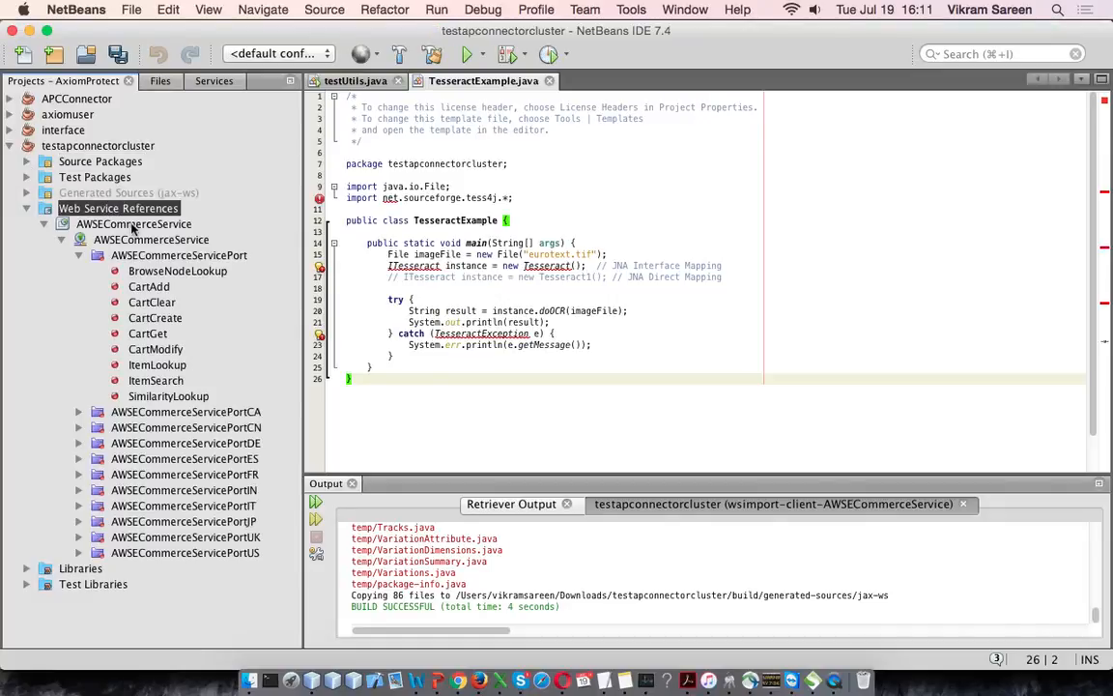
right_click(132, 225)
left_click(113, 211)
right_click(114, 212)
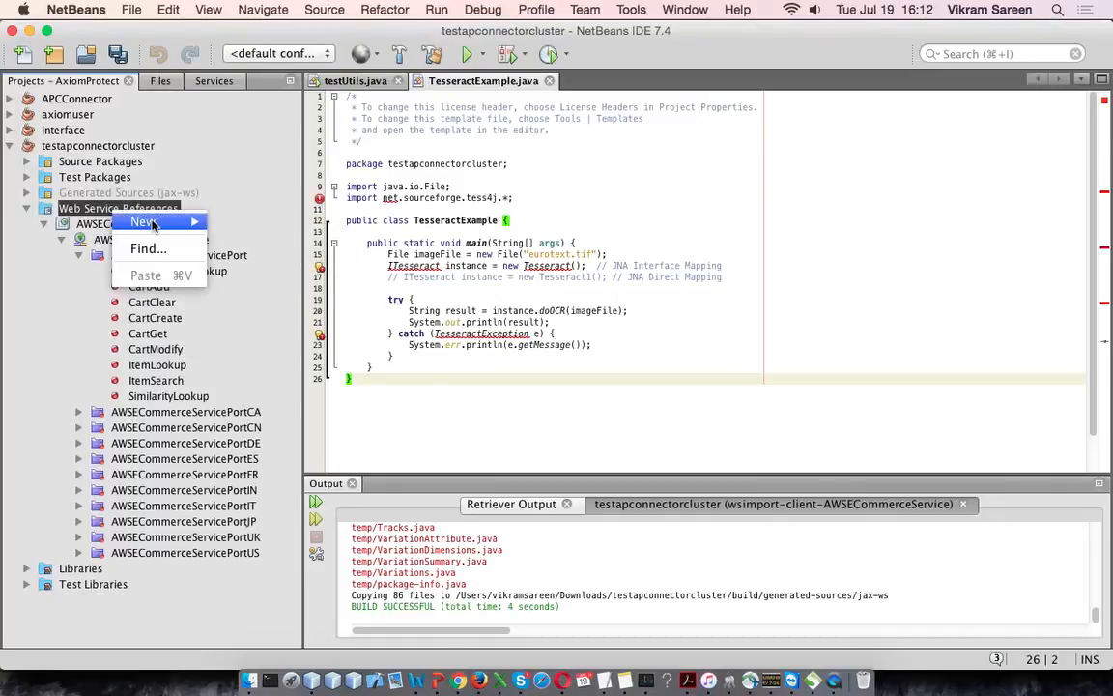
mouse_move(155, 222)
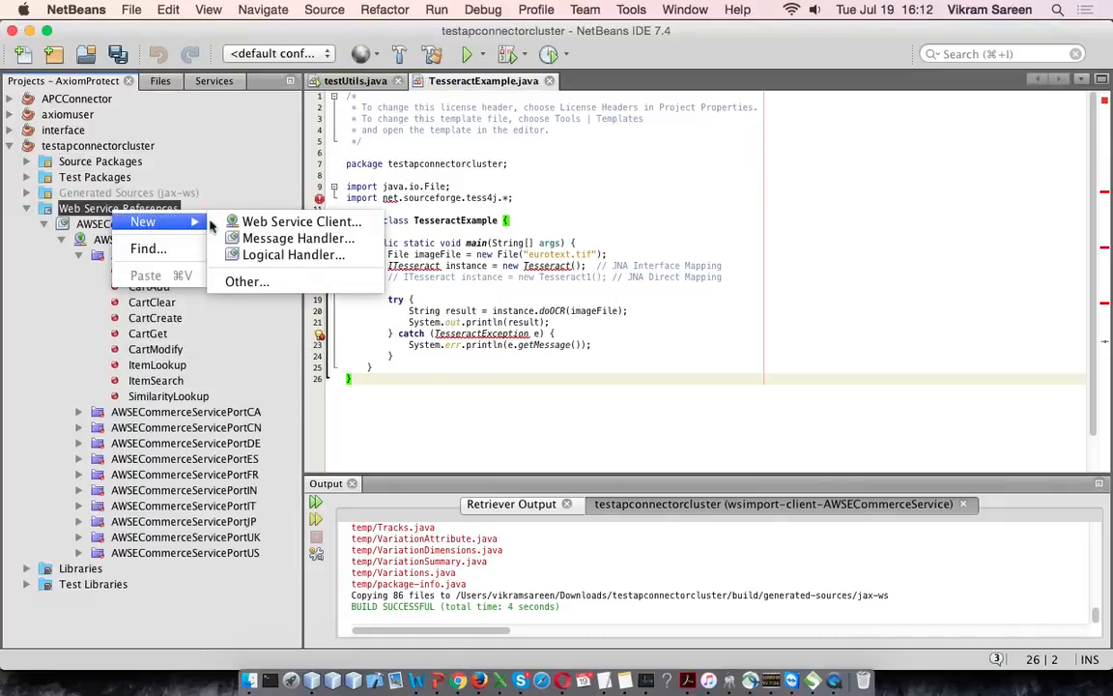
left_click(361, 224)
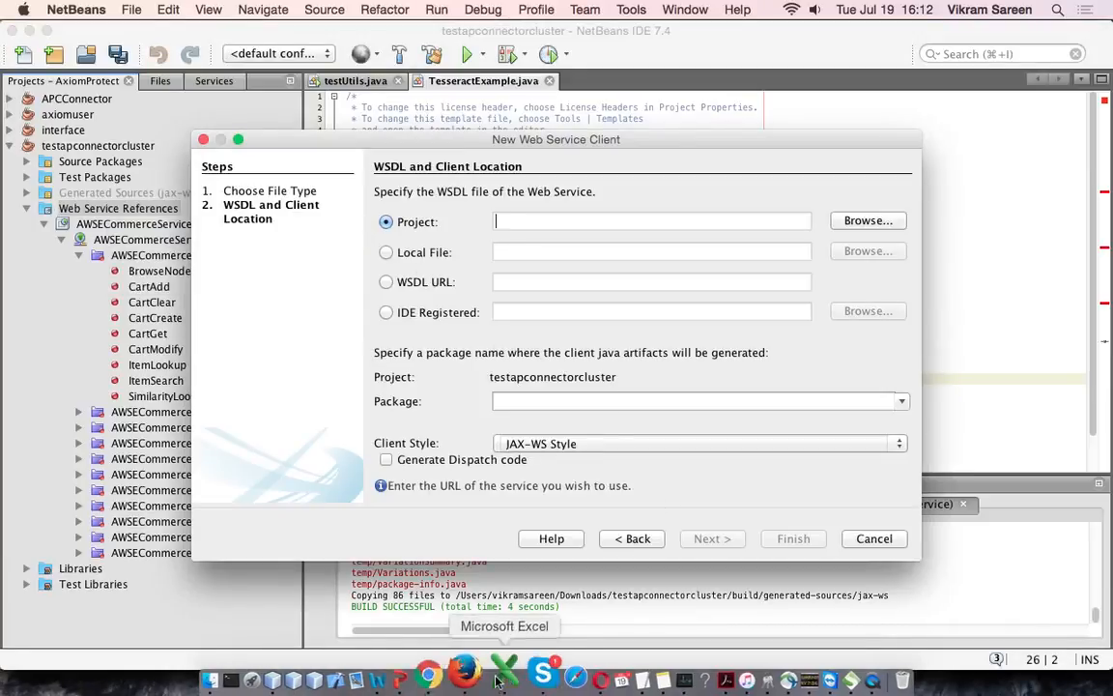
Step: Open the published GlobalSignWS REST address from ServiceGuard in Chrome and copy the globalsigntf/application.wadl address
left_click(458, 680)
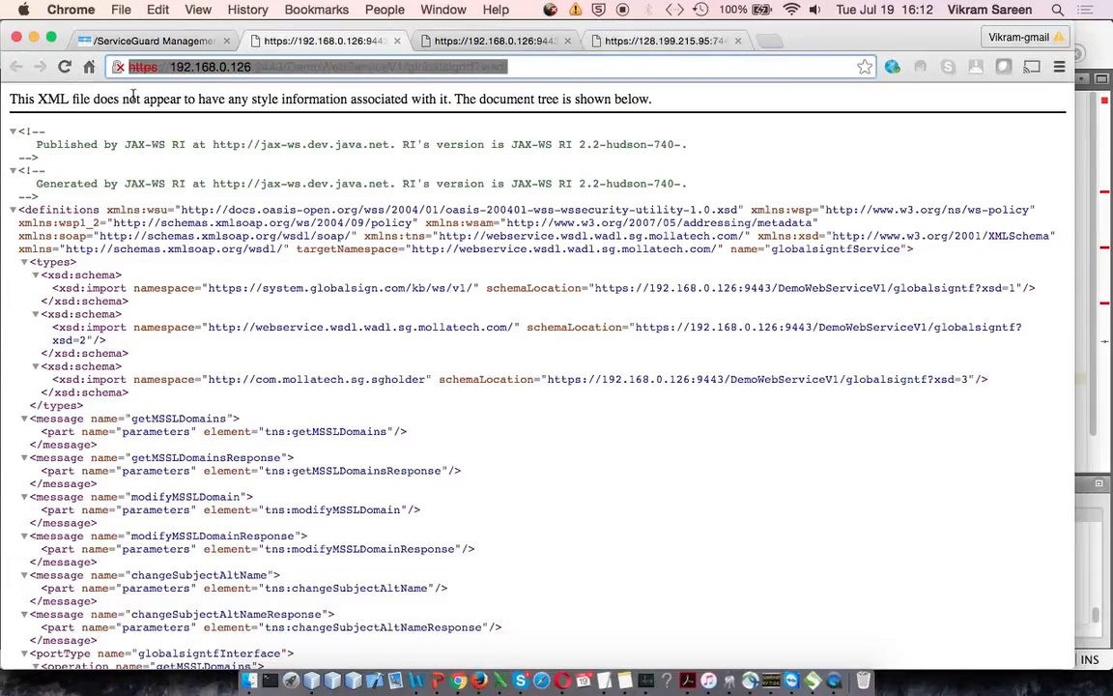
left_click(143, 38)
left_click(748, 227)
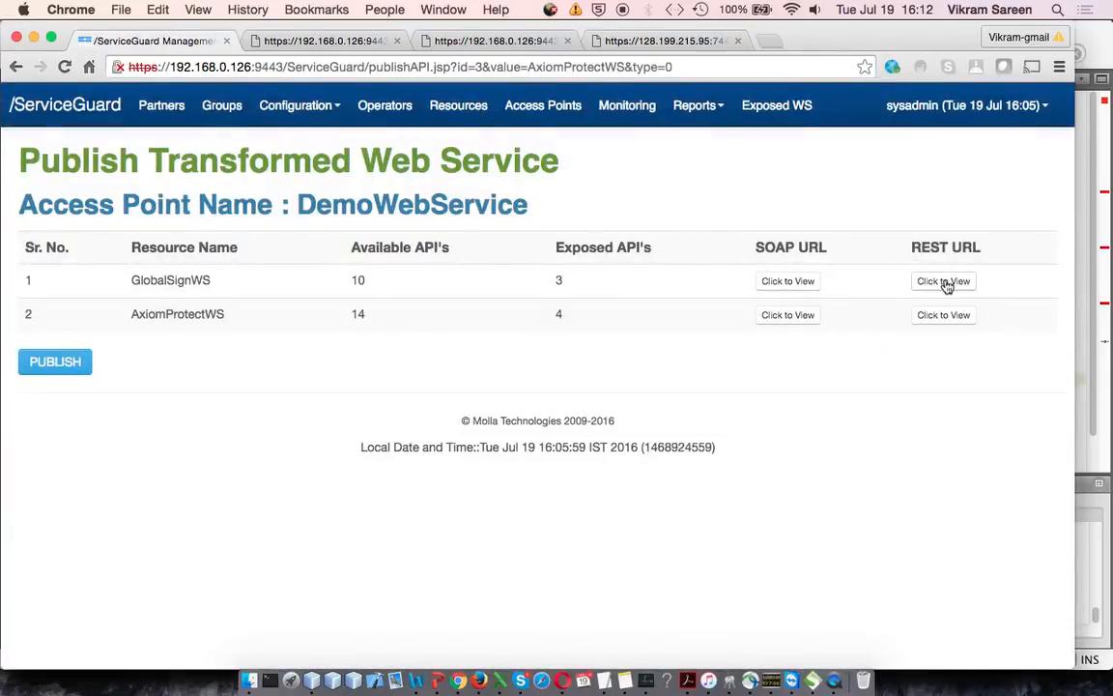
left_click(944, 282)
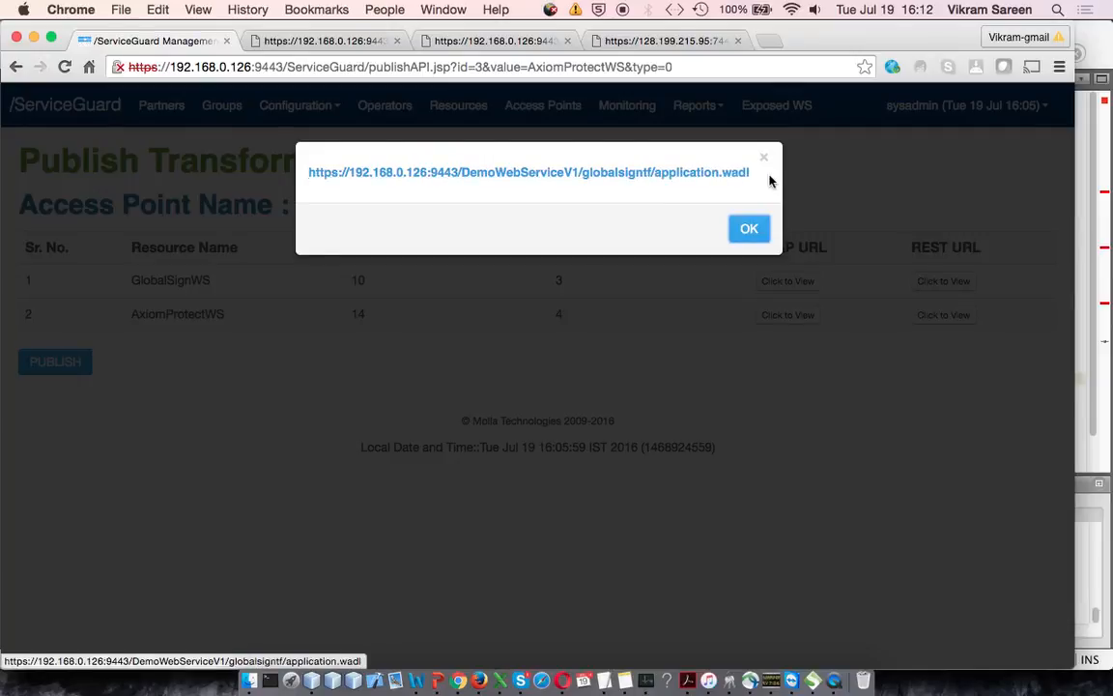
left_click_drag(768, 176, 259, 158)
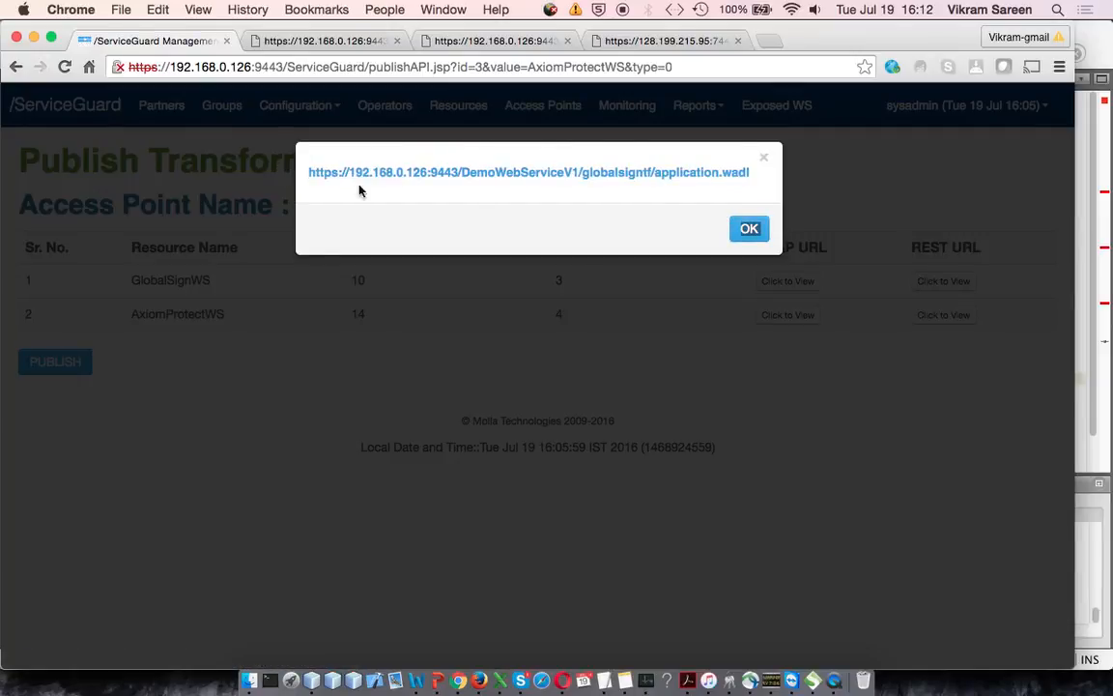
left_click(643, 185)
left_click(591, 69)
key("super+c")
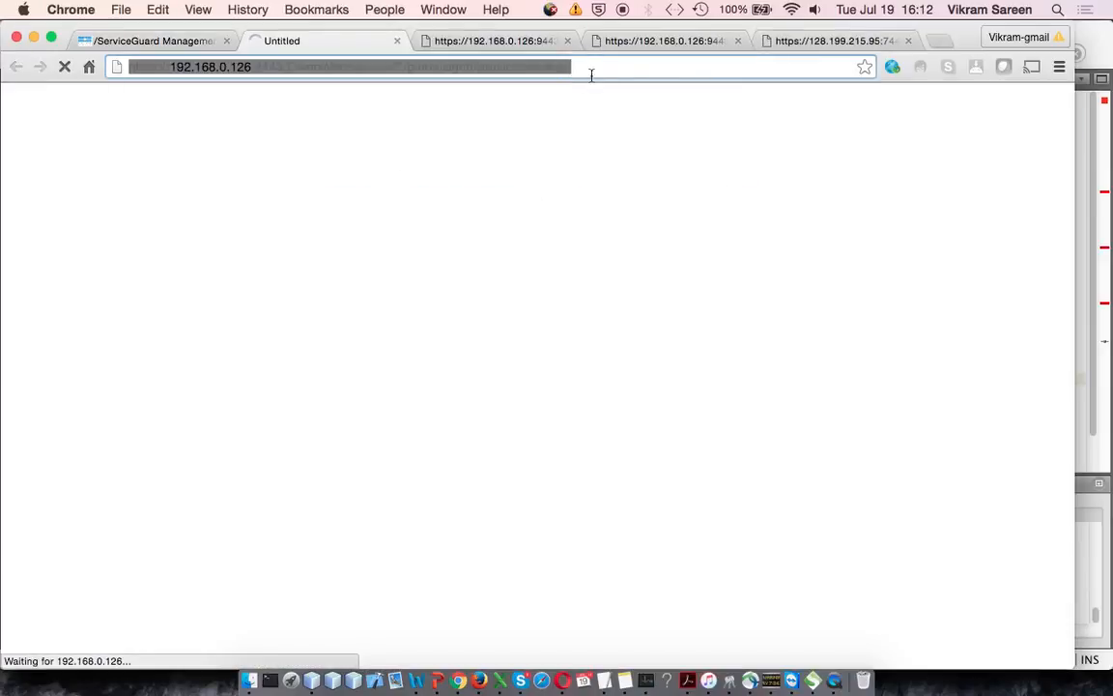
Step: Return to SoapUI, close the open sample request, and try to create a REST project by importing the copied globalsigntf/application.wadl address
left_click(793, 680)
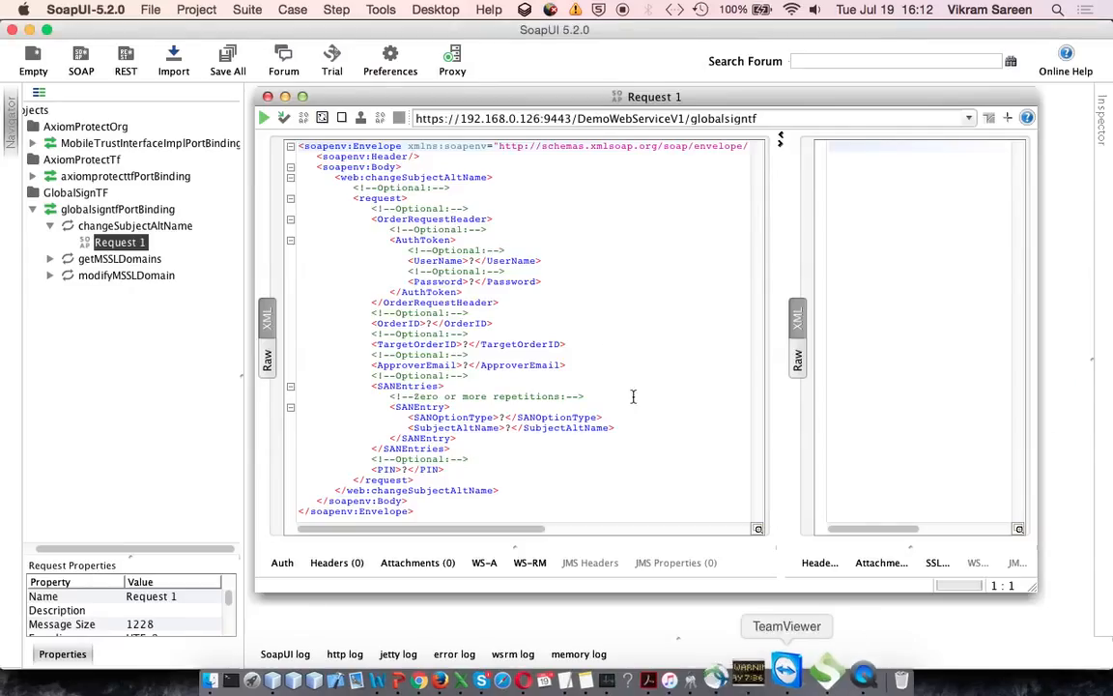
left_click(269, 97)
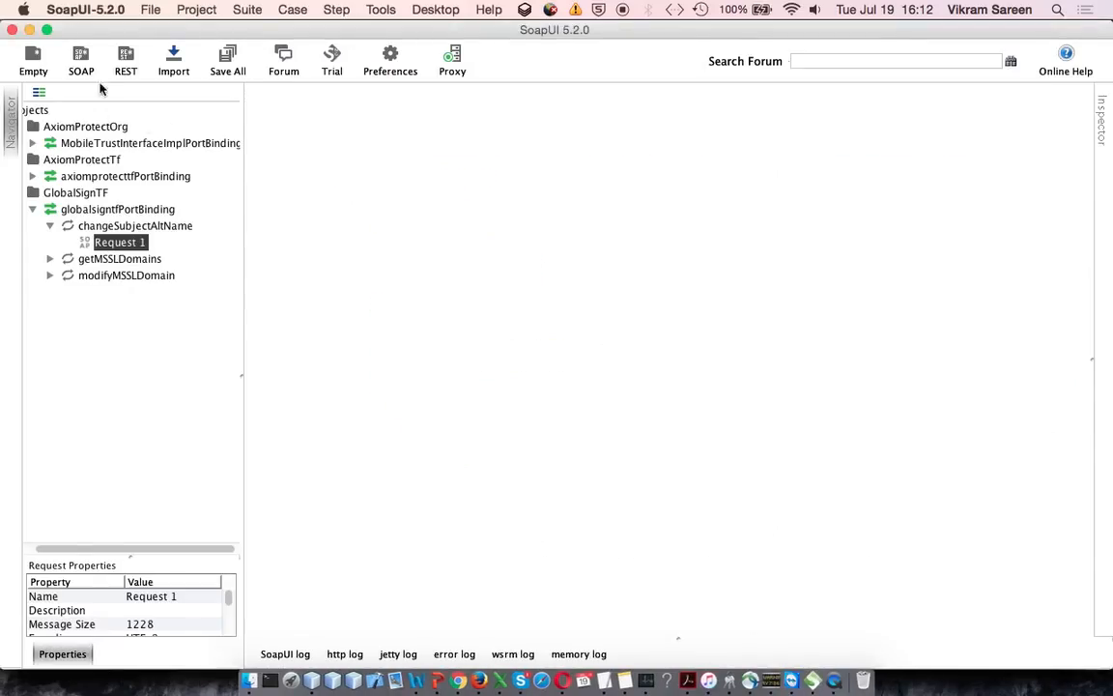
left_click(126, 60)
left_click(494, 338)
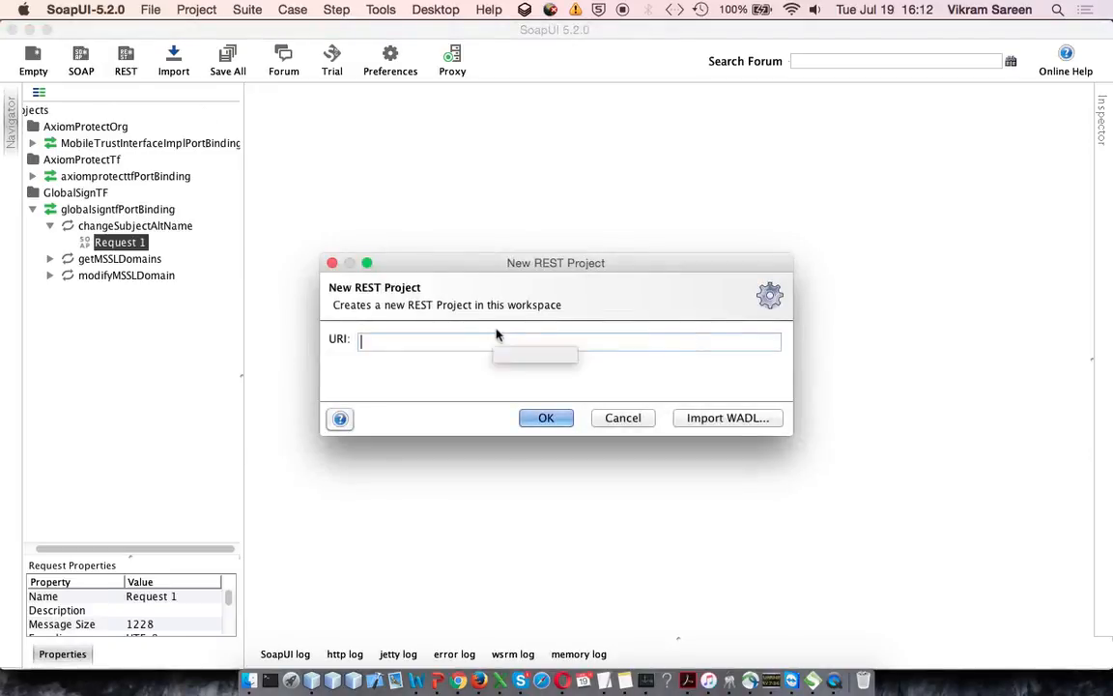
key("super+v")
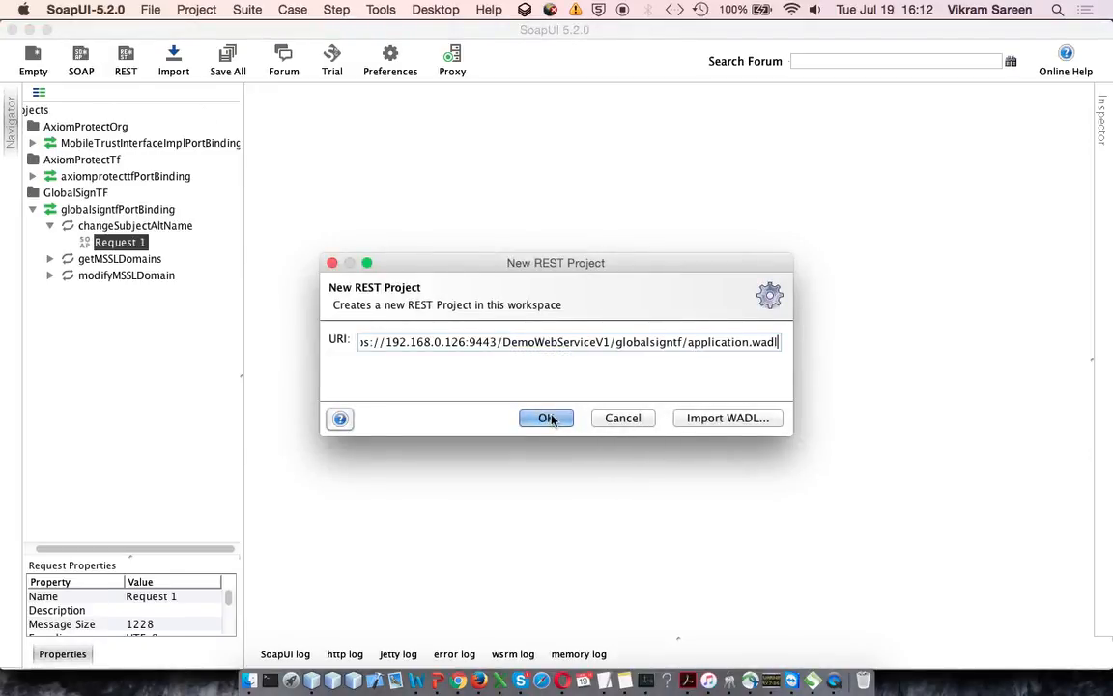
left_click(728, 417)
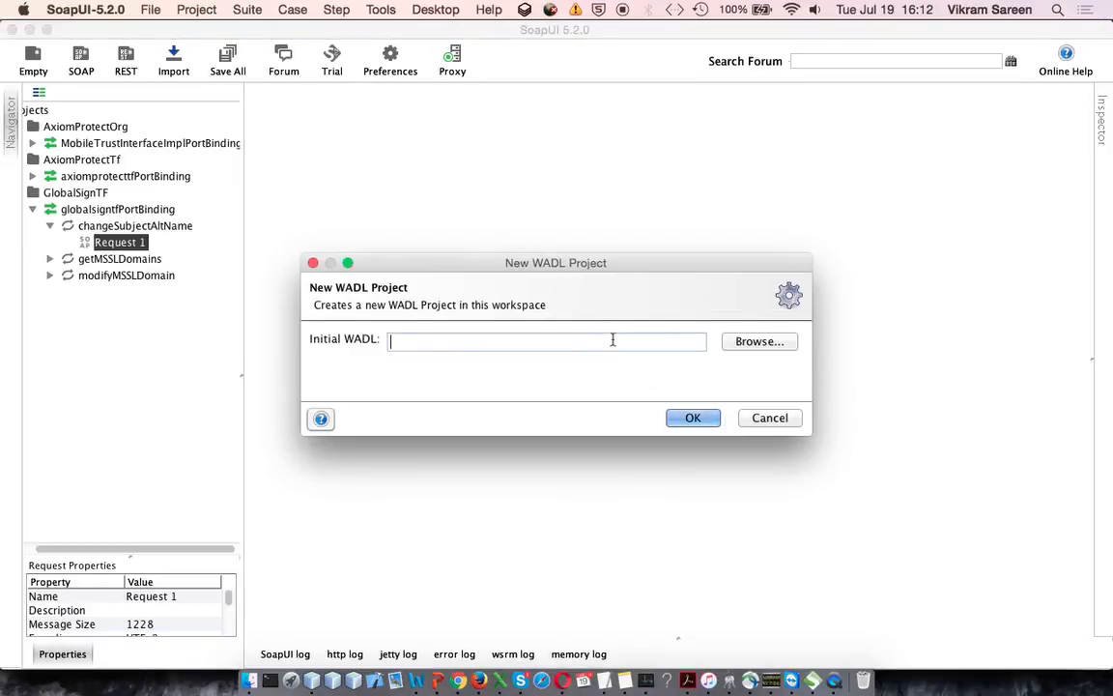
key("super+v")
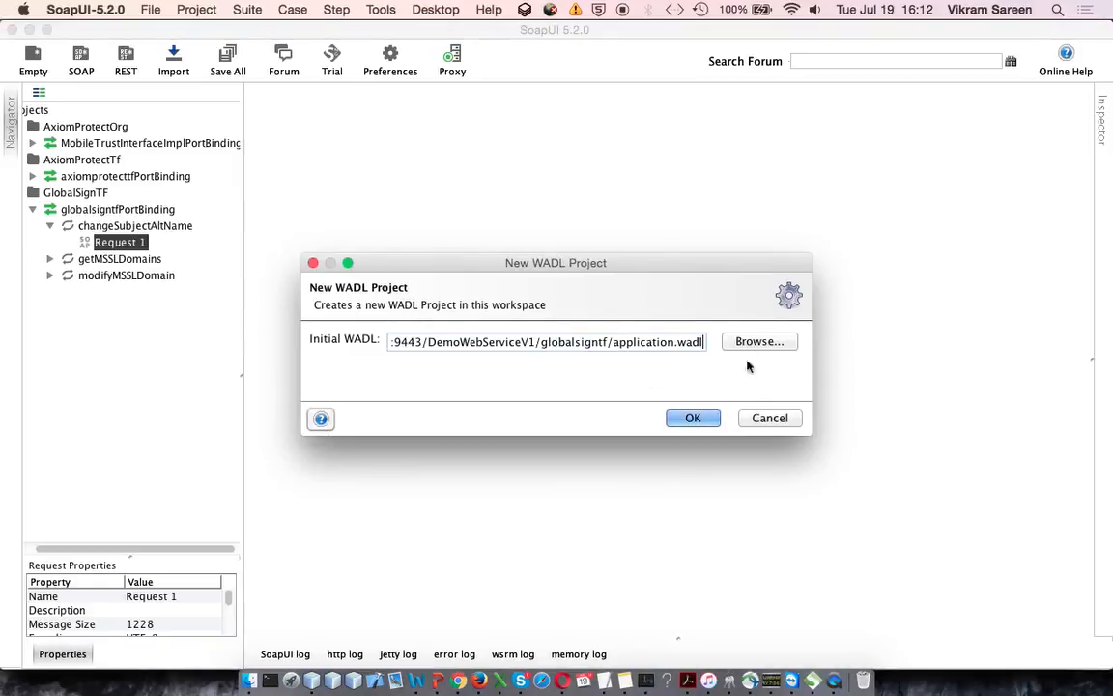
left_click(692, 418)
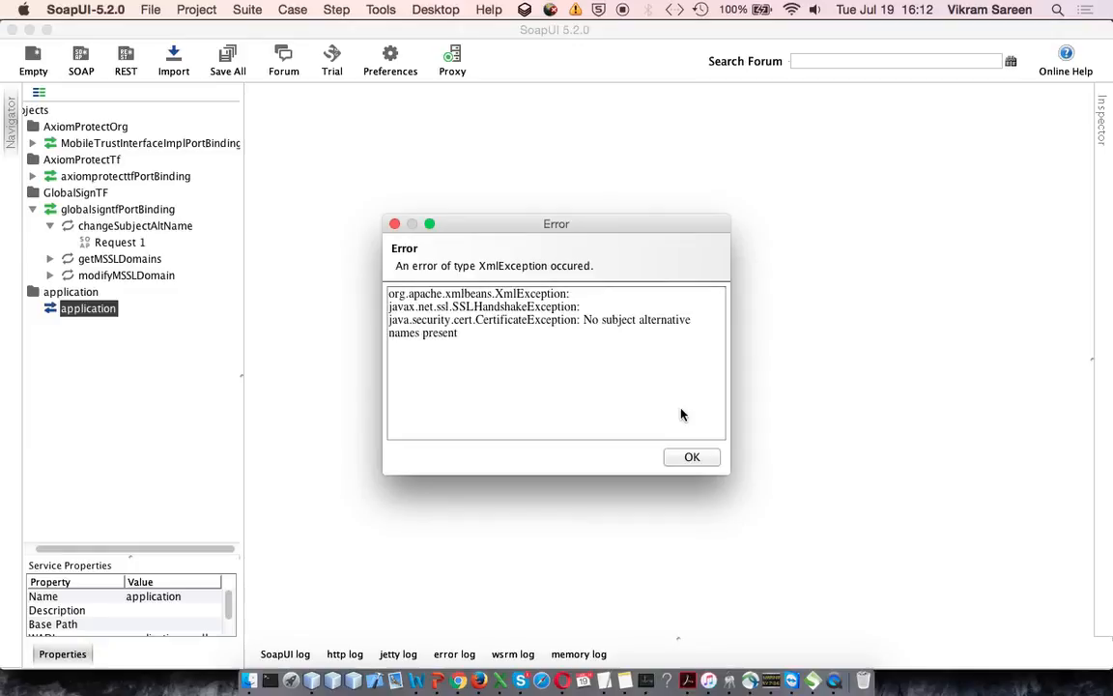
left_click(693, 457)
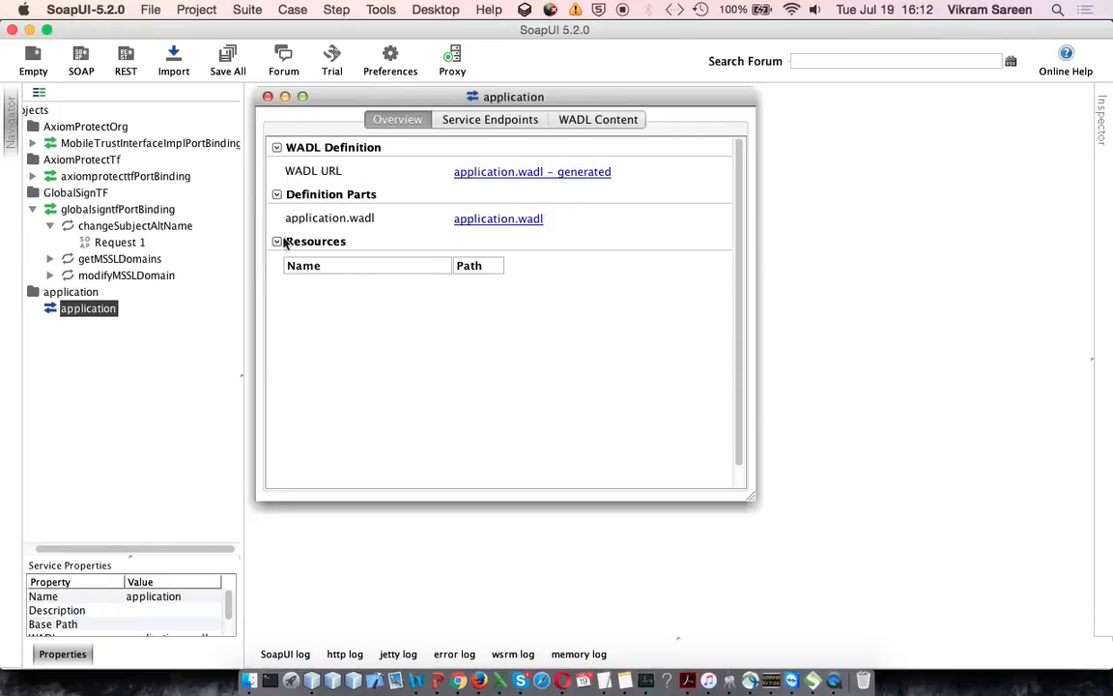
Step: Examine the application service's endpoints and WADL content, and open the prompt for adding an endpoint
left_click(487, 119)
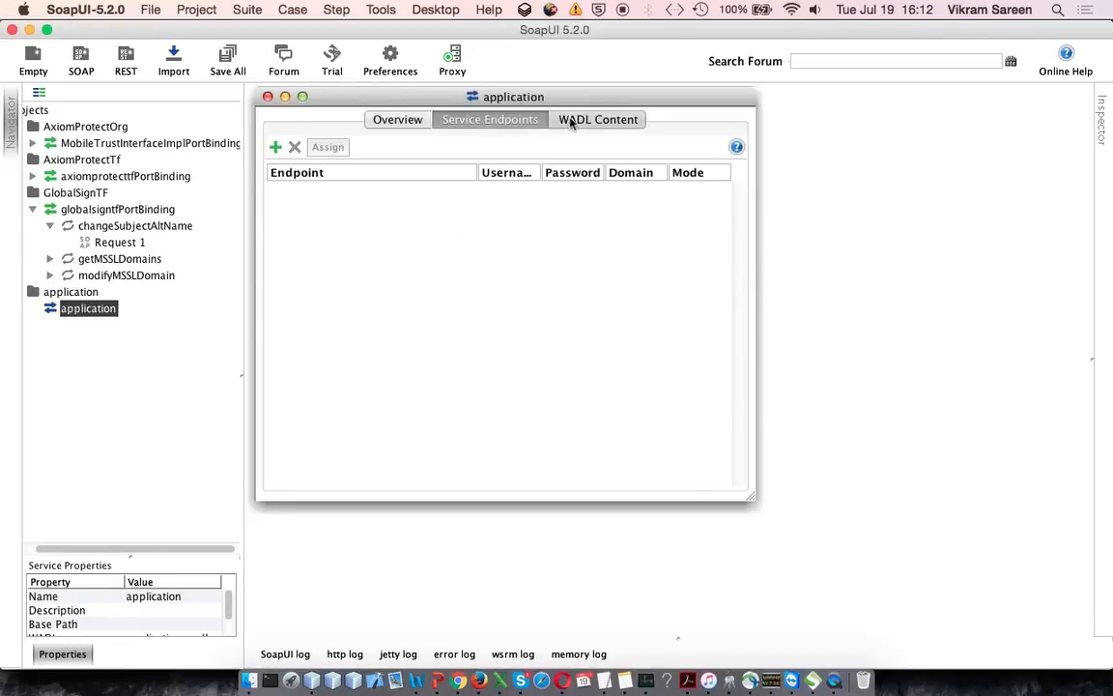
left_click(568, 119)
left_click_drag(636, 258, 505, 209)
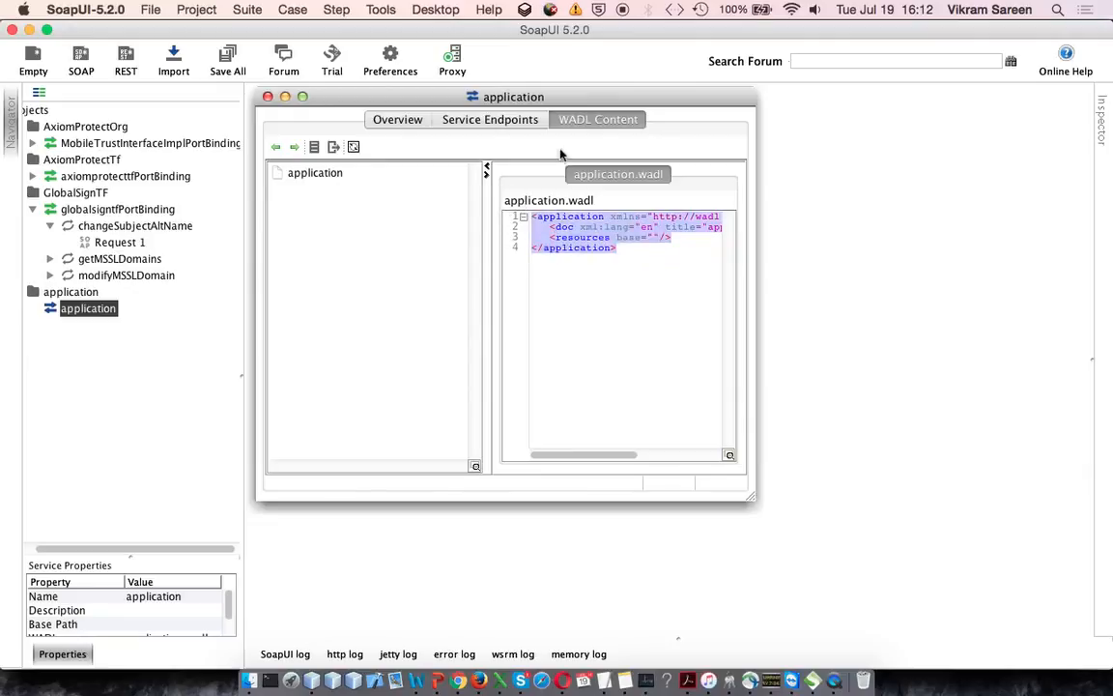
left_click(520, 125)
left_click(275, 148)
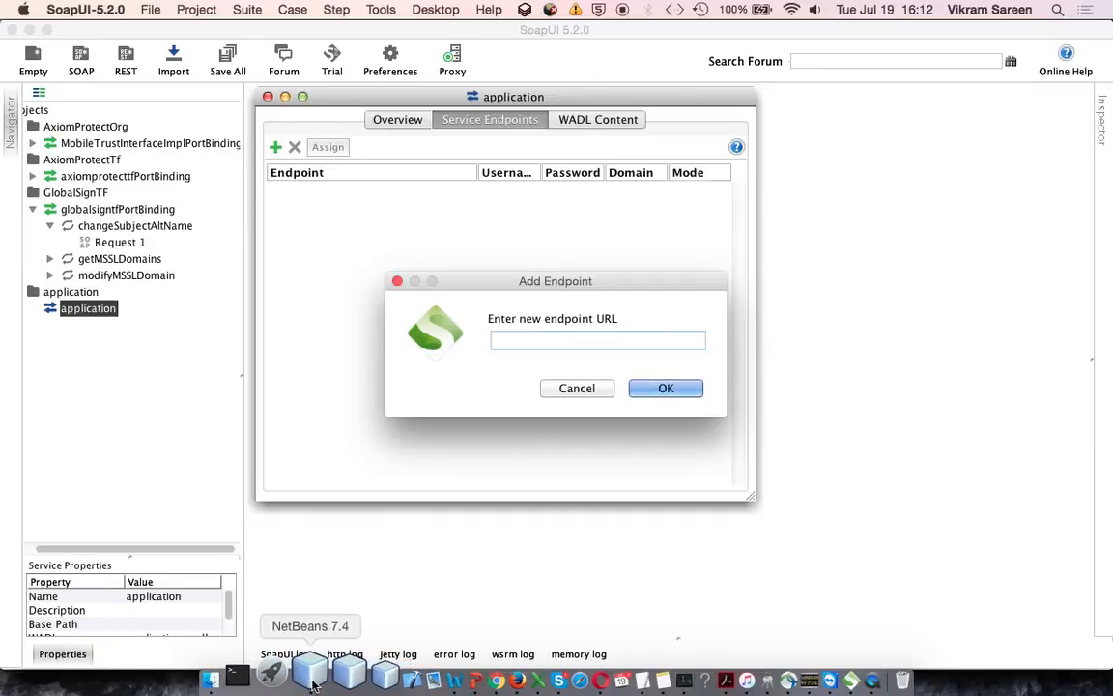
Step: Choose WSDL URL as the client's source in NetBeans, and copy GlobalSignWS's SOAP address, ending in globalsigntf?wsdl, from ServiceGuard in Chrome
left_click(311, 676)
left_click(441, 290)
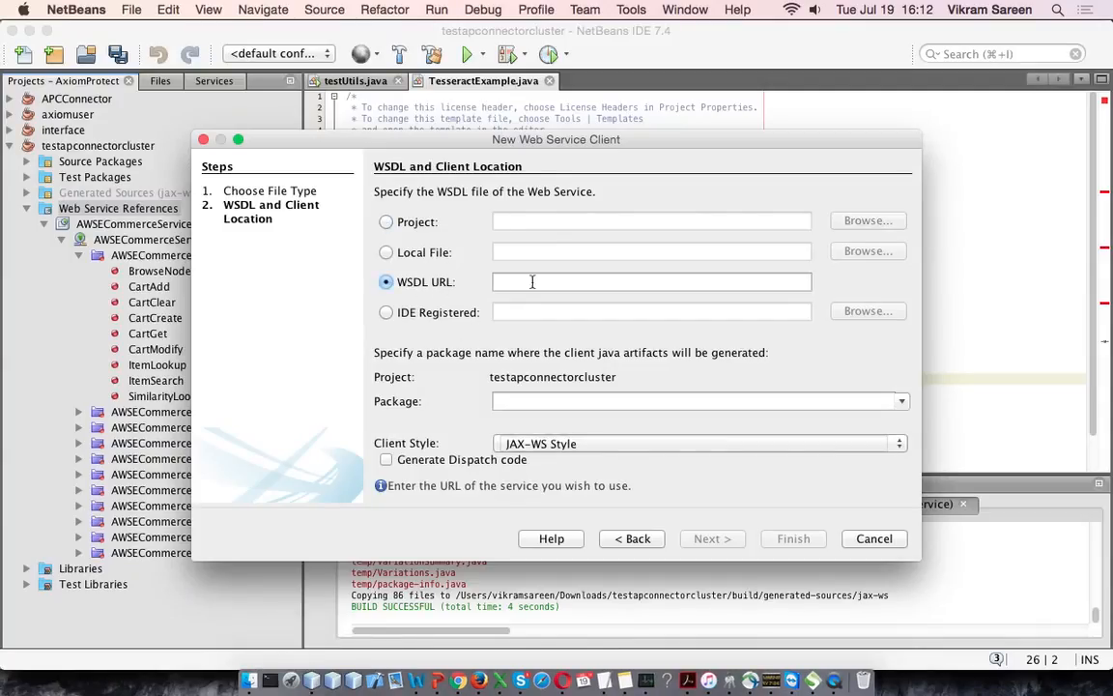
left_click(450, 673)
left_click(193, 42)
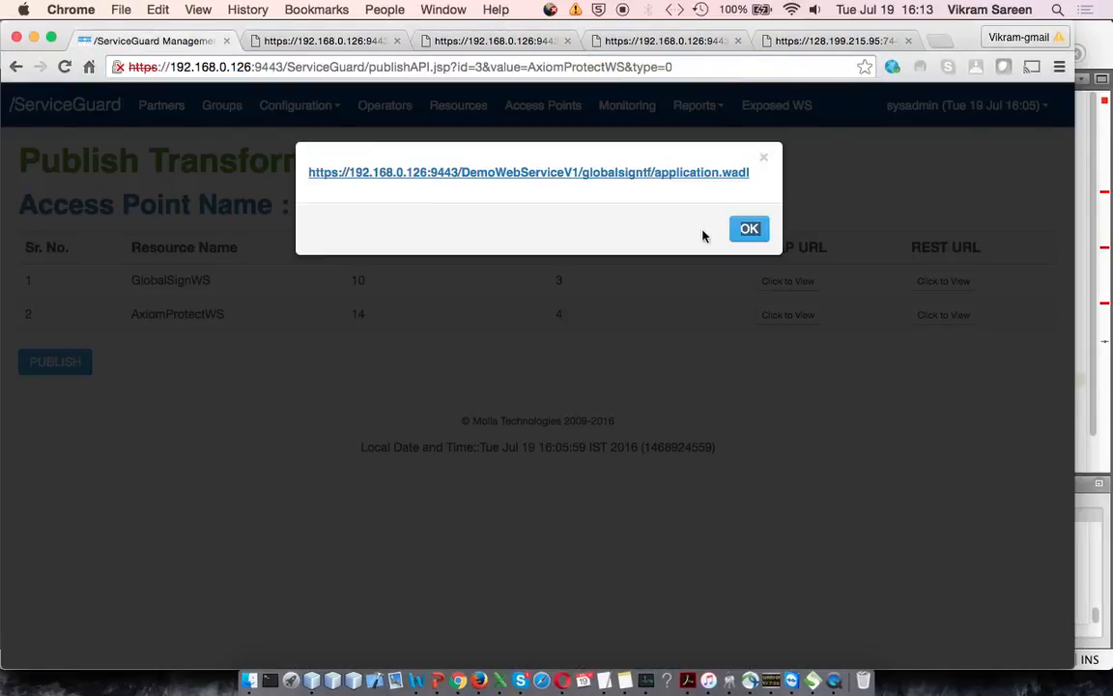
left_click(749, 228)
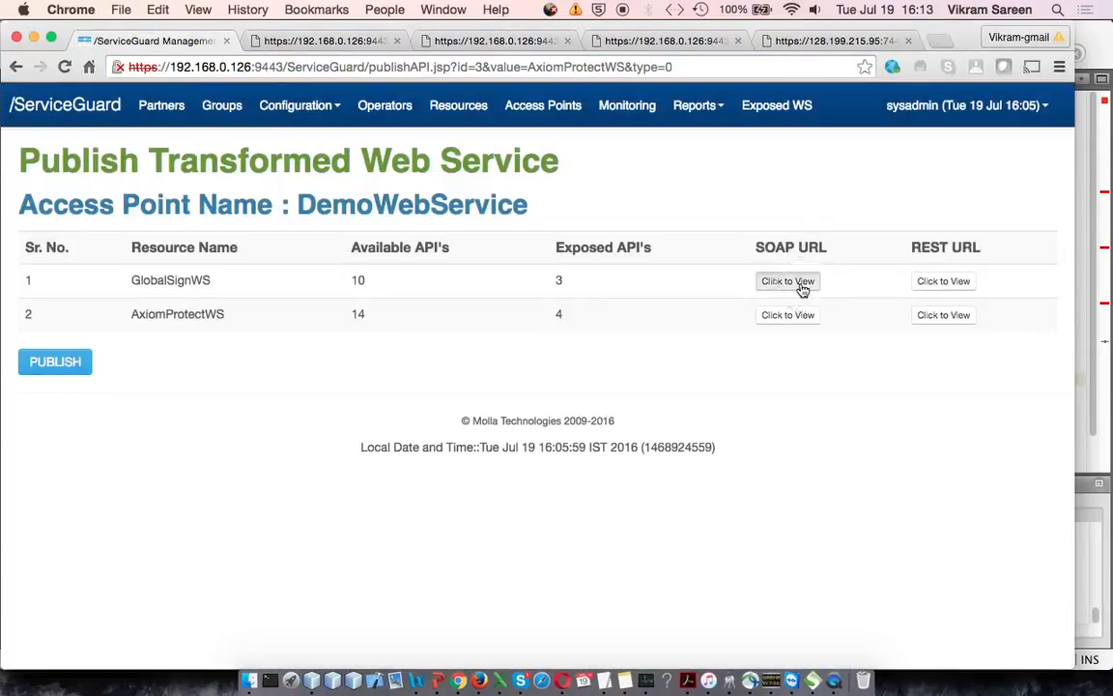
left_click(800, 287)
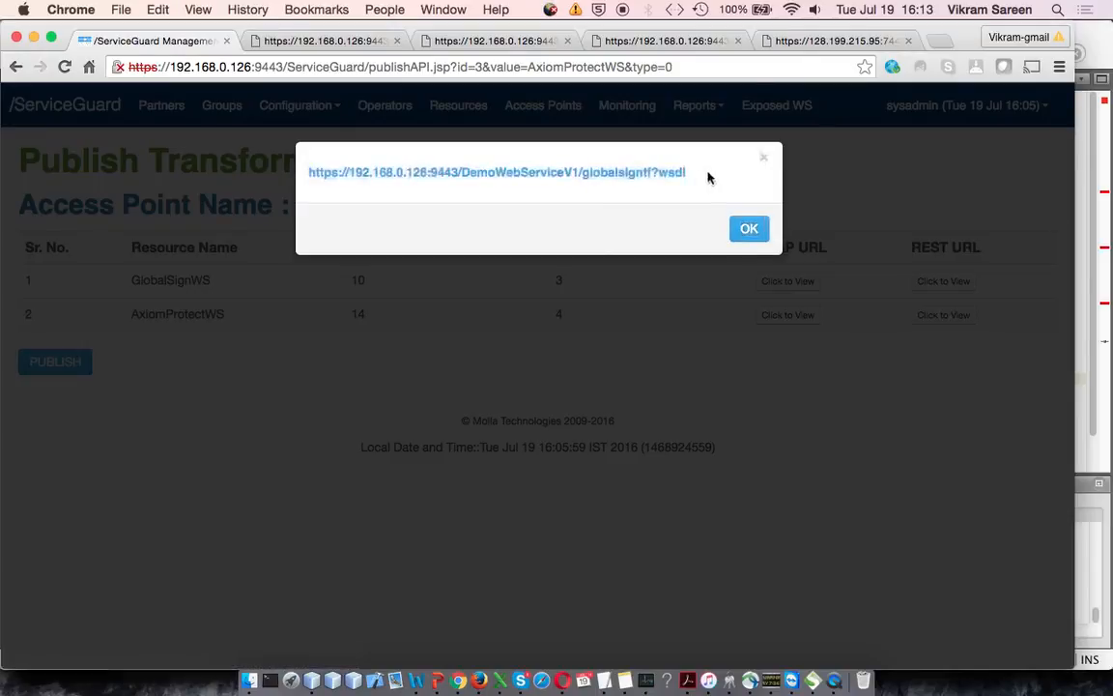
left_click_drag(720, 175, 305, 167)
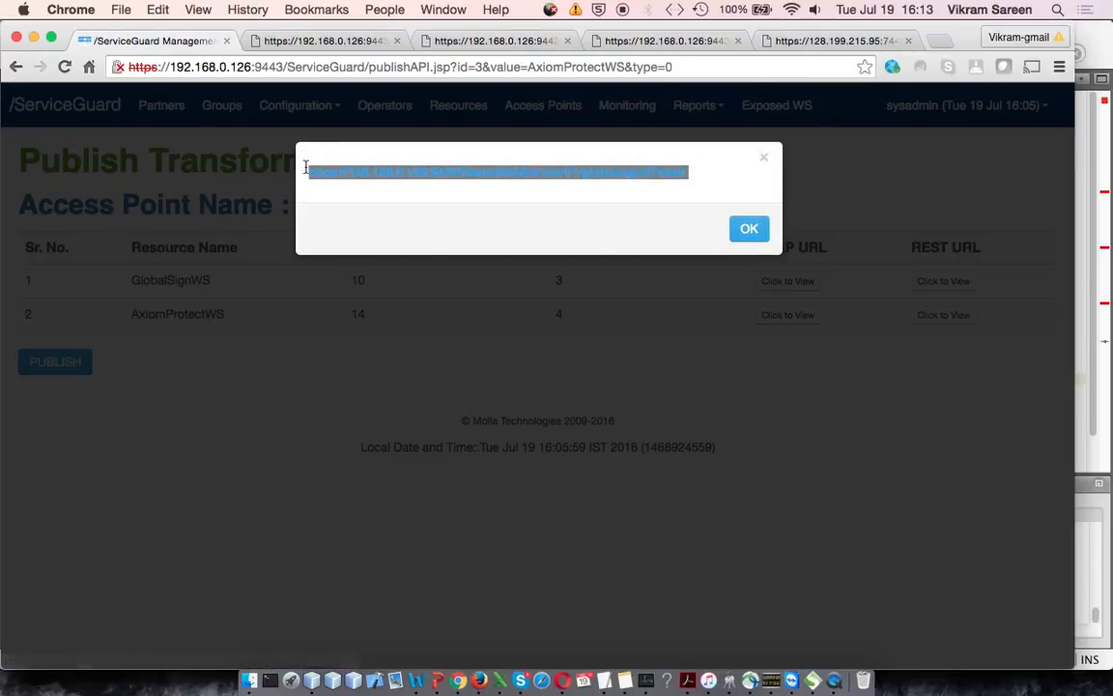
key("super+c")
Step: Return to NetBeans and create the web service client from the copied DemoWebServiceV1/globalsigntf?wsdl address, without trailing space, using package testtf
key("super+Tab")
key("super+v")
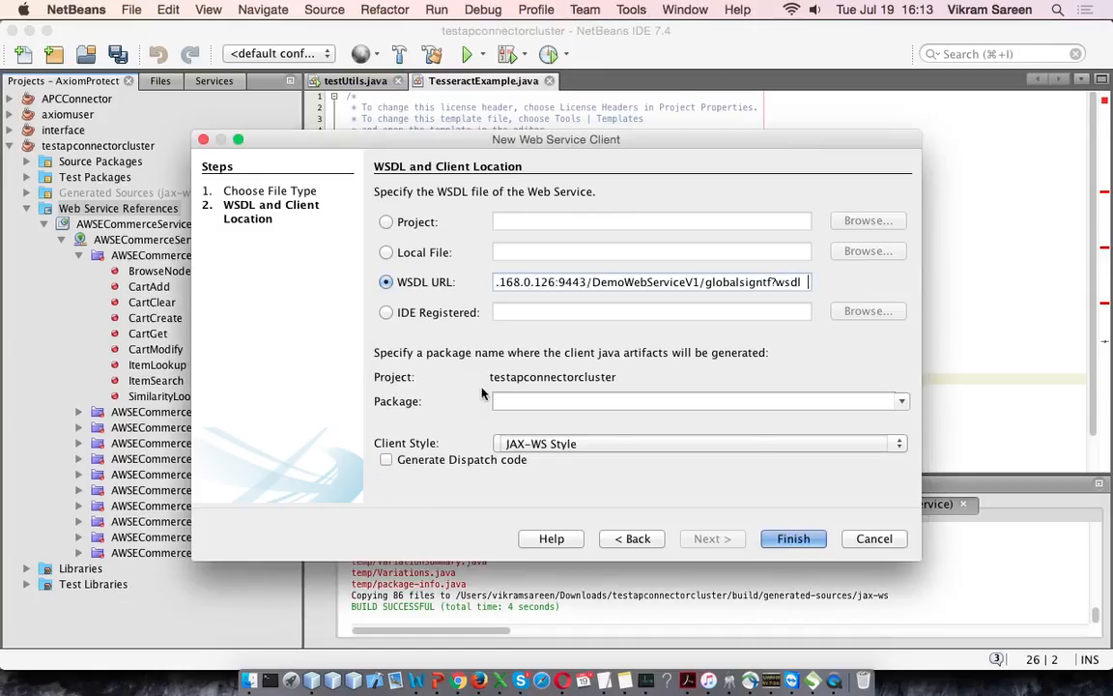
left_click(574, 404)
type("test")
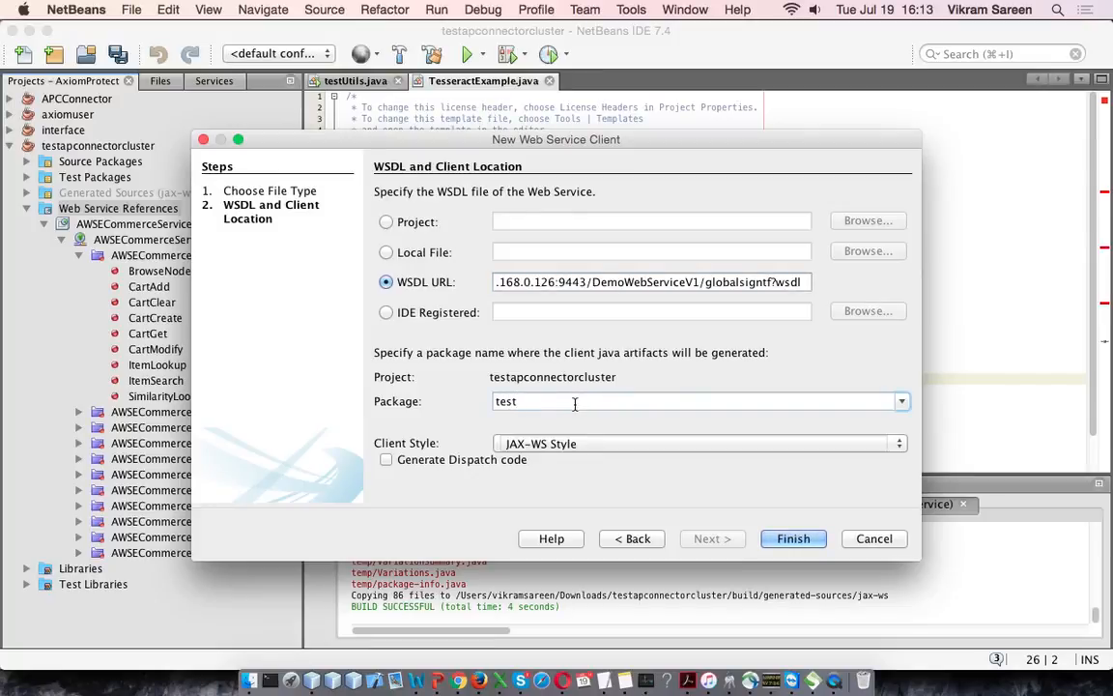
type("tf")
left_click(794, 281)
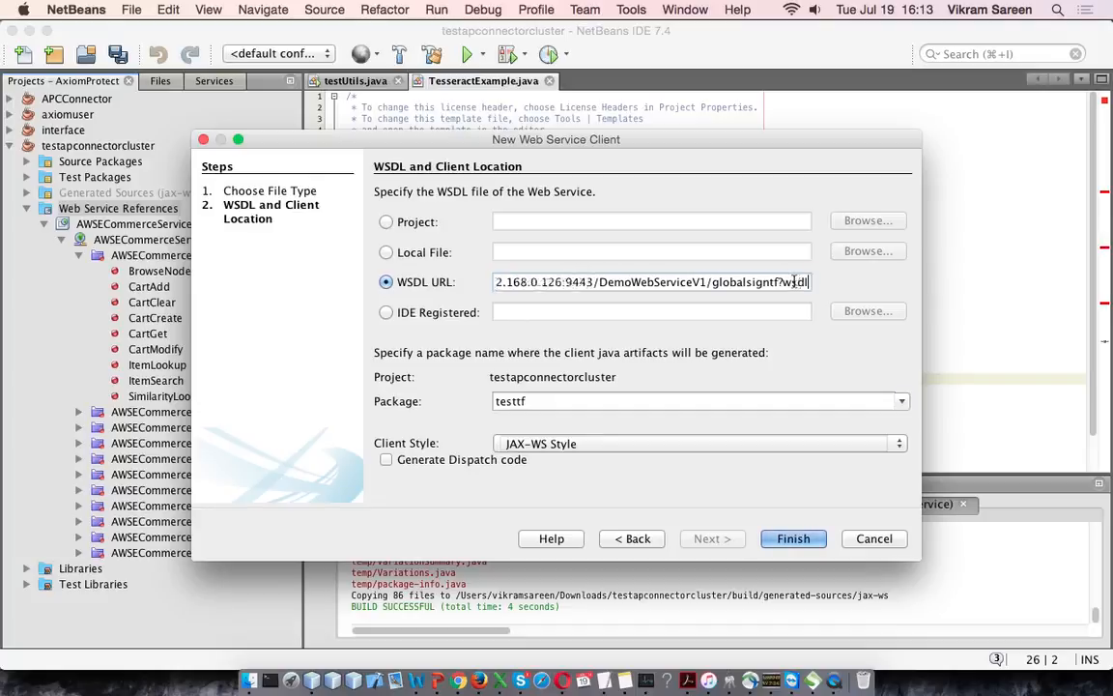
left_click(782, 541)
left_click(771, 539)
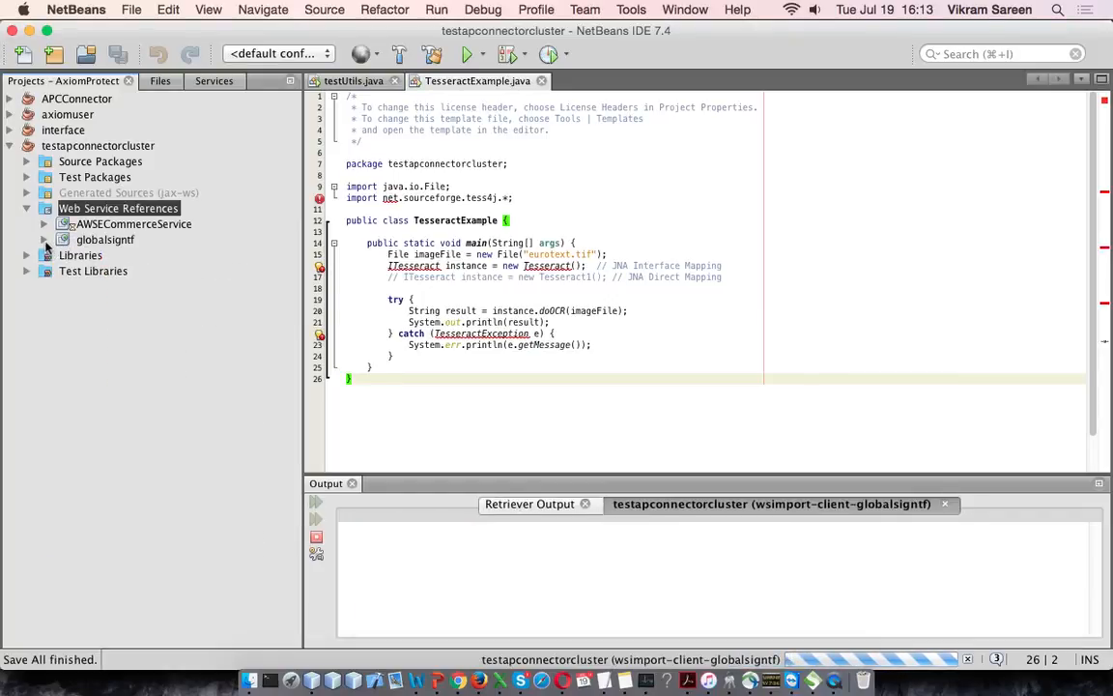
Step: Enlarge the build output area and expand the globalsigntf web service reference down to the operations of globalsigntfPort
left_click(44, 241)
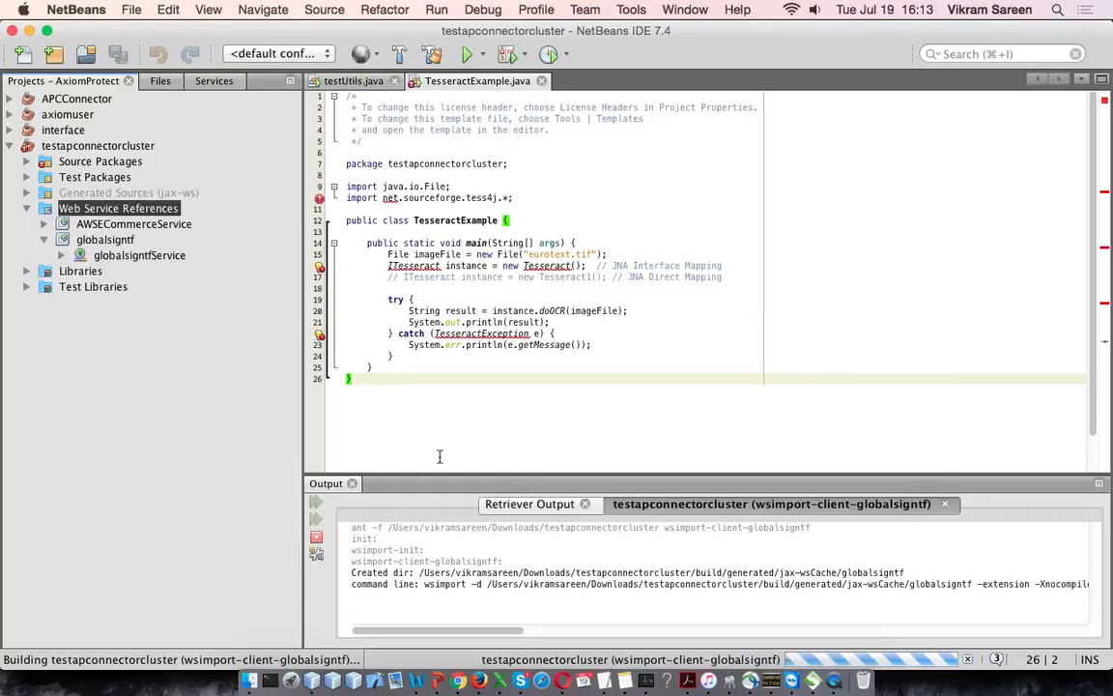
left_click_drag(483, 476, 510, 253)
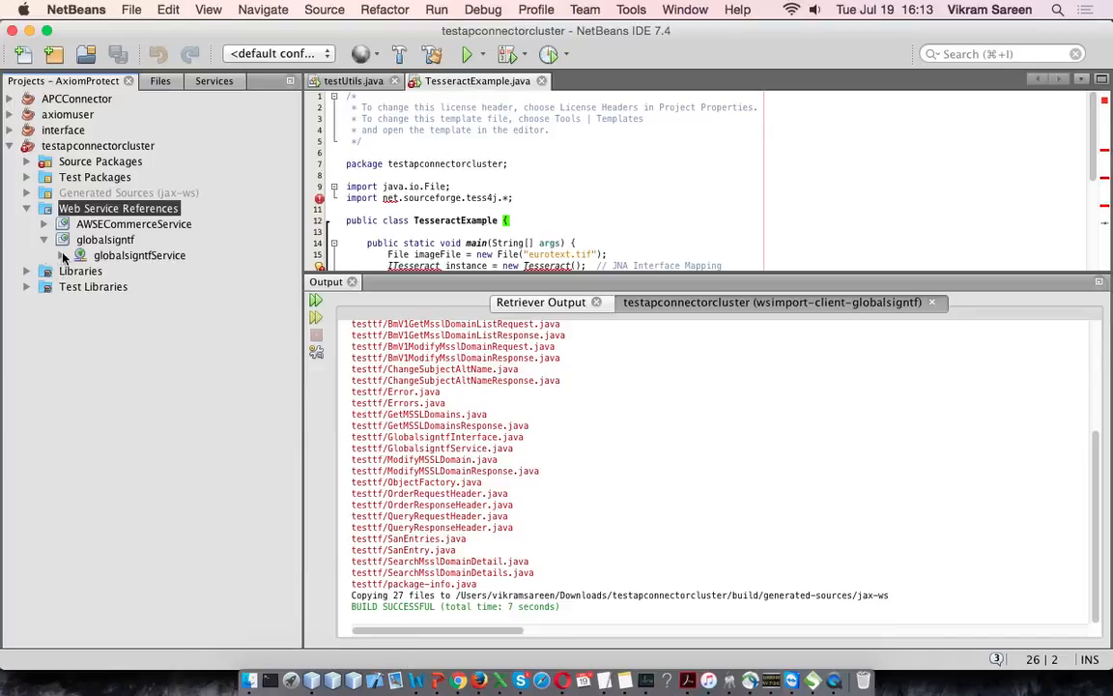
left_click(61, 255)
left_click(78, 270)
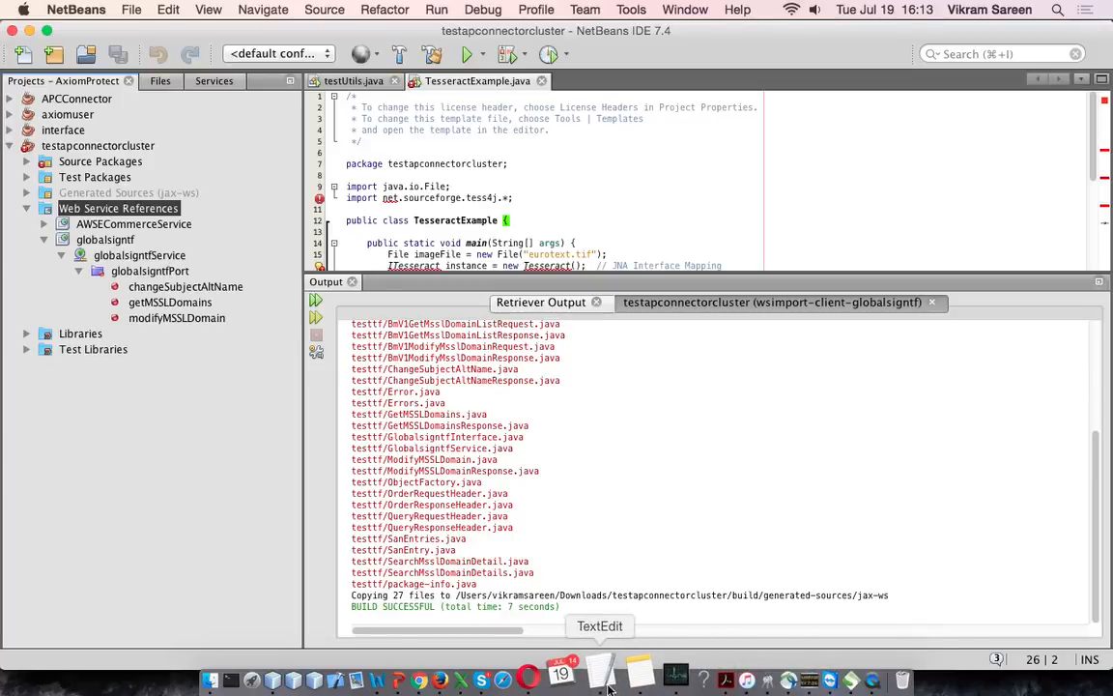
left_click(872, 680)
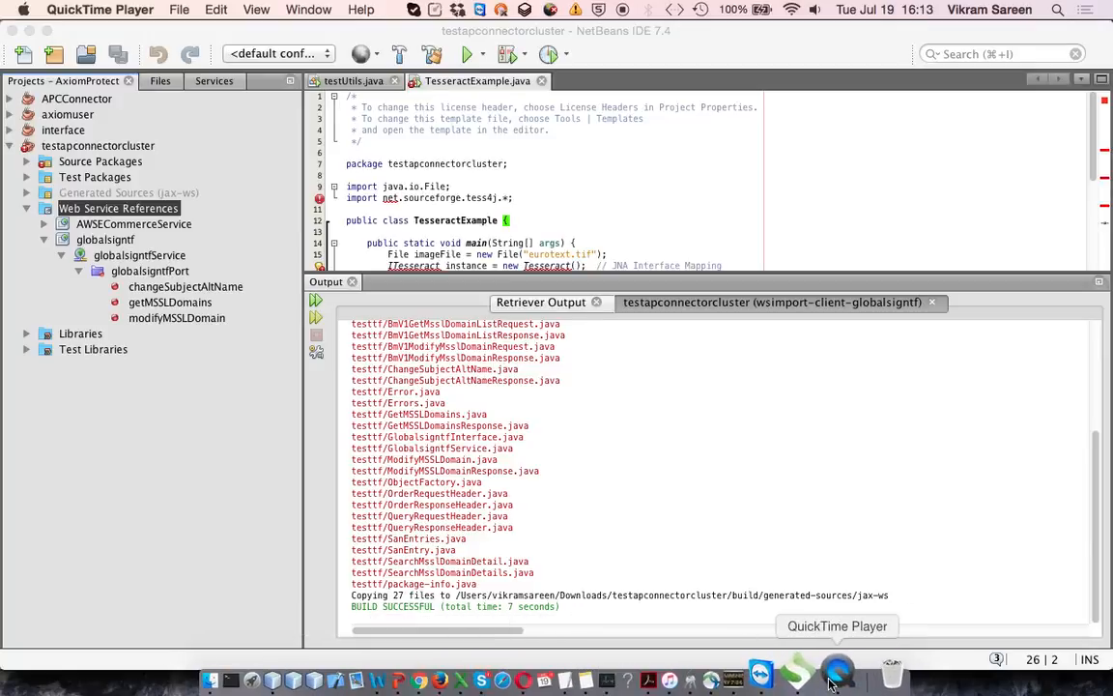
right_click(831, 682)
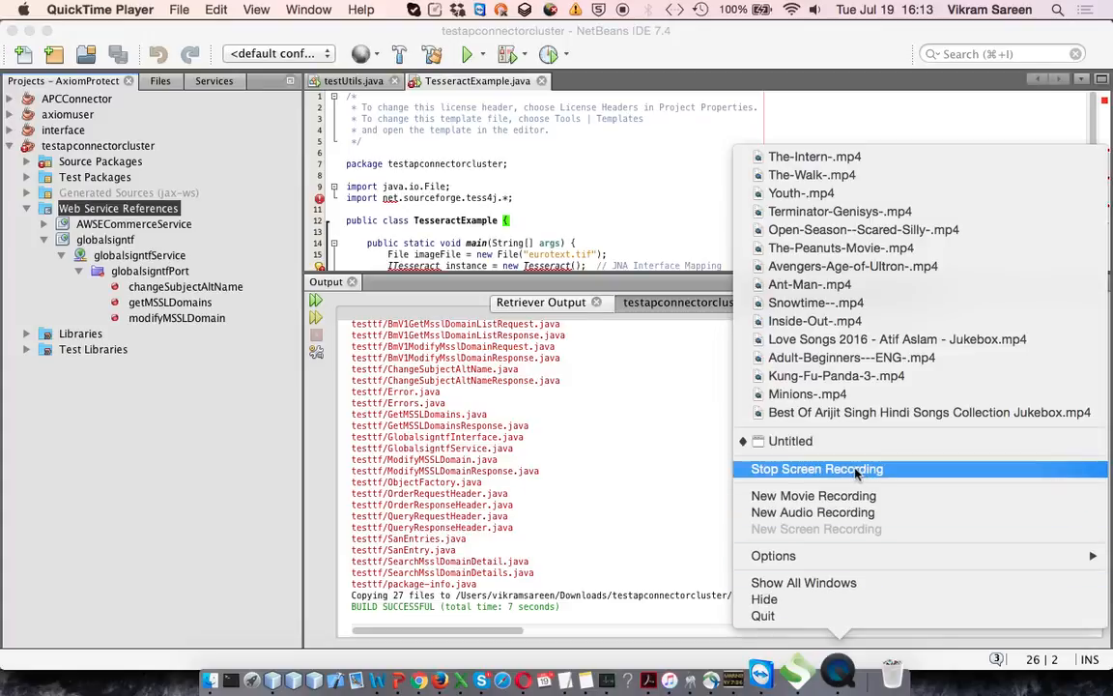